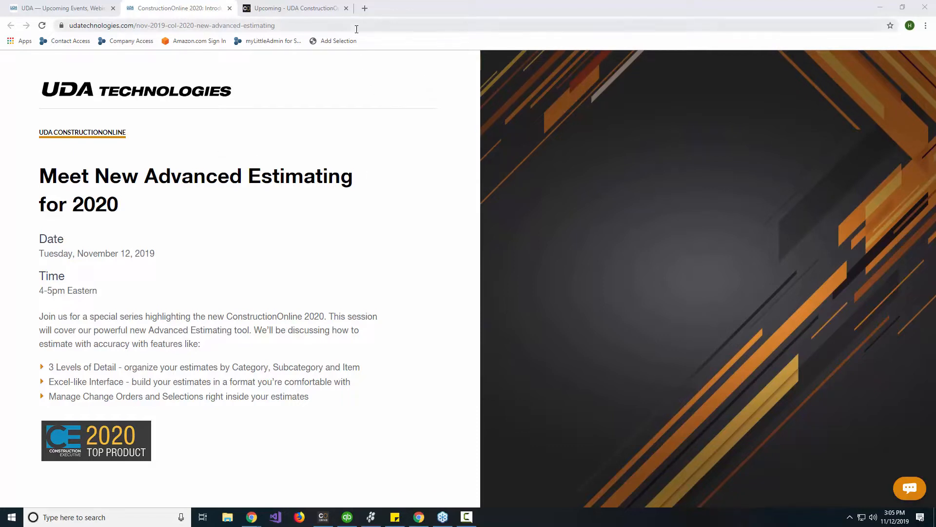
Step: Switch to ConstructionOnline, open the Lot 193 - Baldwin Park project from the favorites, and open its estimate
click(320, 10)
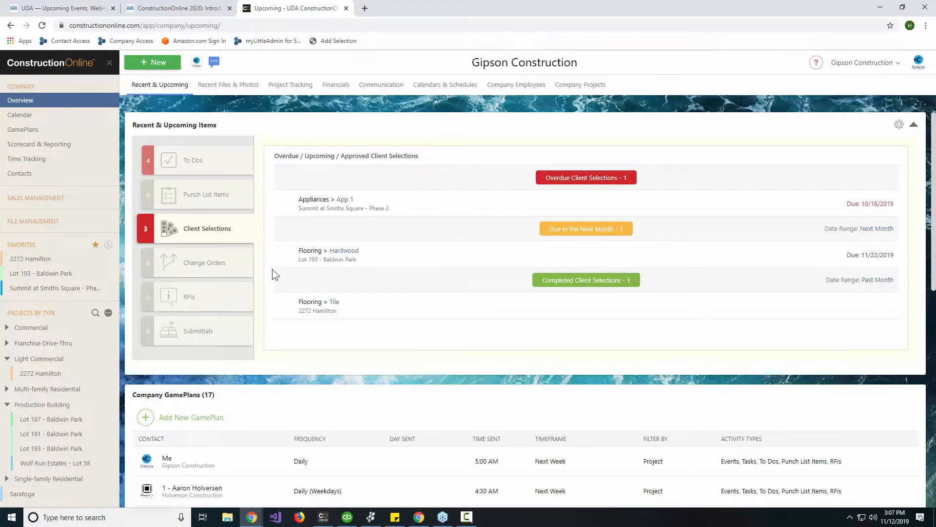
click(54, 277)
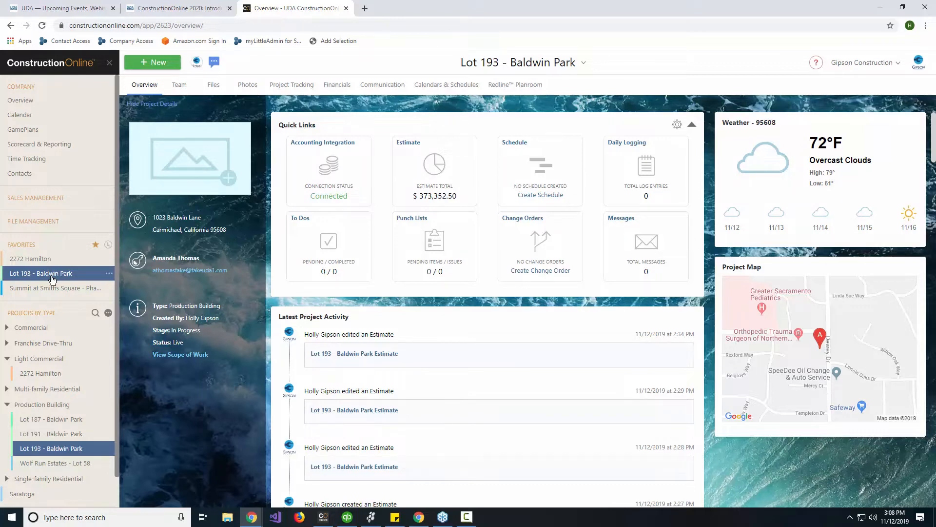
scroll(488, 395, down, 1)
scroll(546, 366, up, 1)
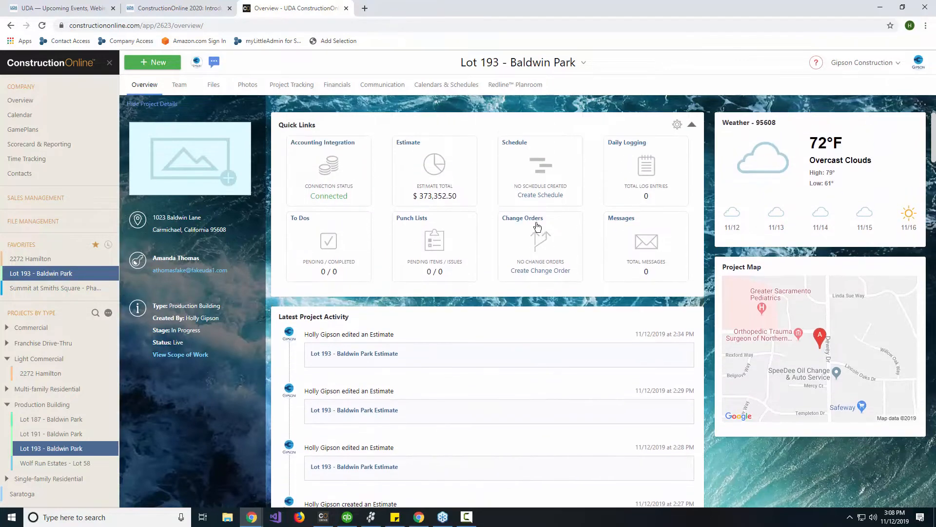
click(449, 190)
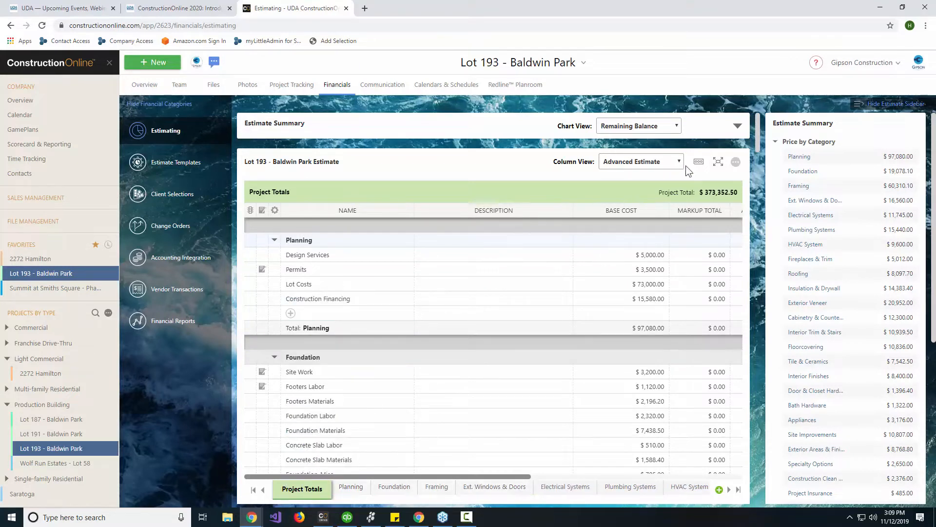
Step: Examine the estimate's category rows from Planning to Electrical Systems and the sidebar's price and cost breakdowns
scroll(370, 193, down, 1)
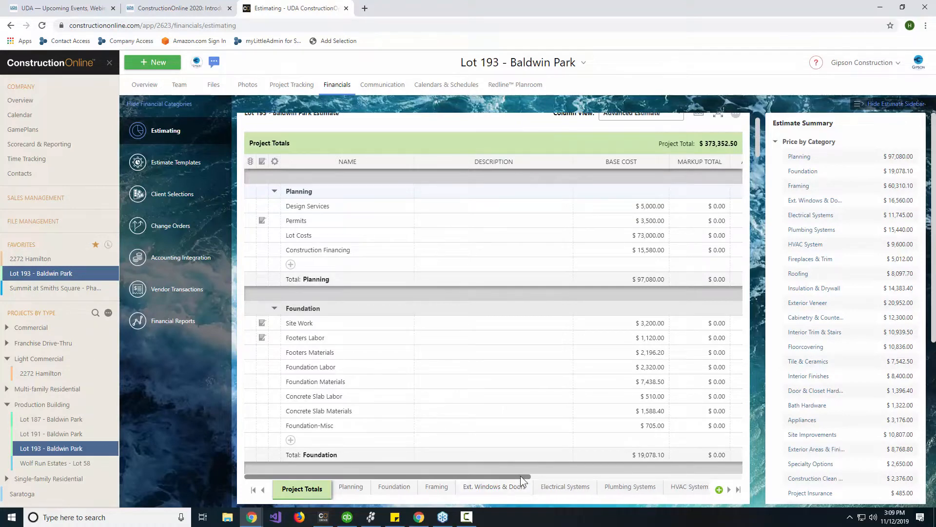
mouse_move(520, 476)
mouse_down()
mouse_move(660, 457)
mouse_move(517, 459)
mouse_up()
scroll(376, 318, down, 3)
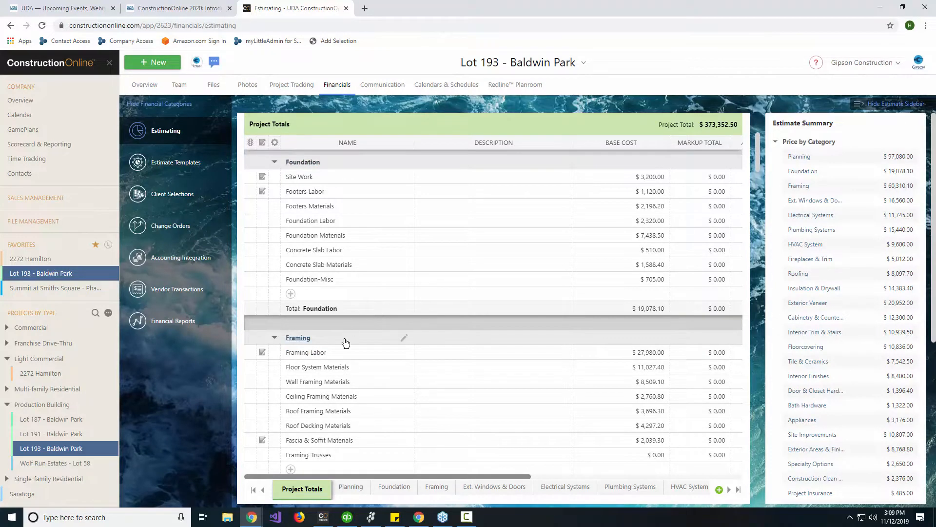
scroll(345, 340, down, 2)
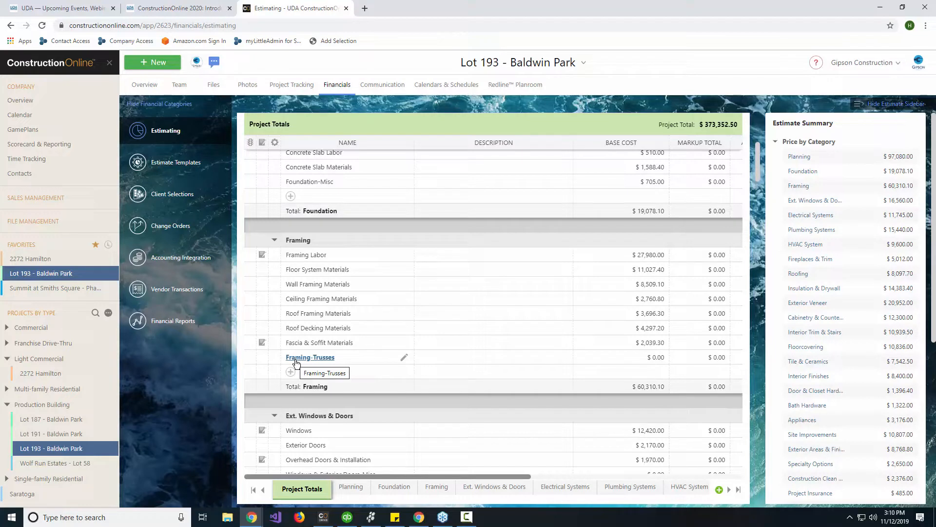
mouse_move(433, 404)
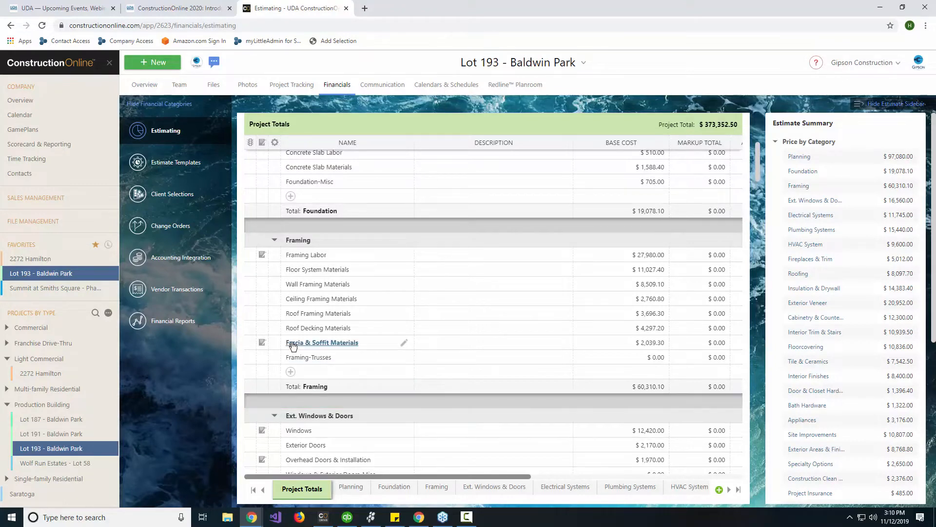
scroll(351, 336, down, 3)
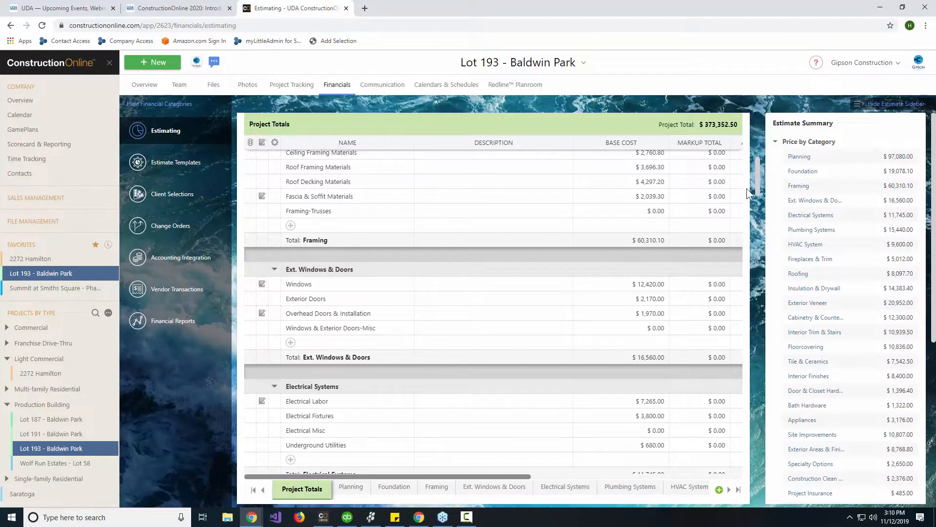
drag(756, 180, 758, 130)
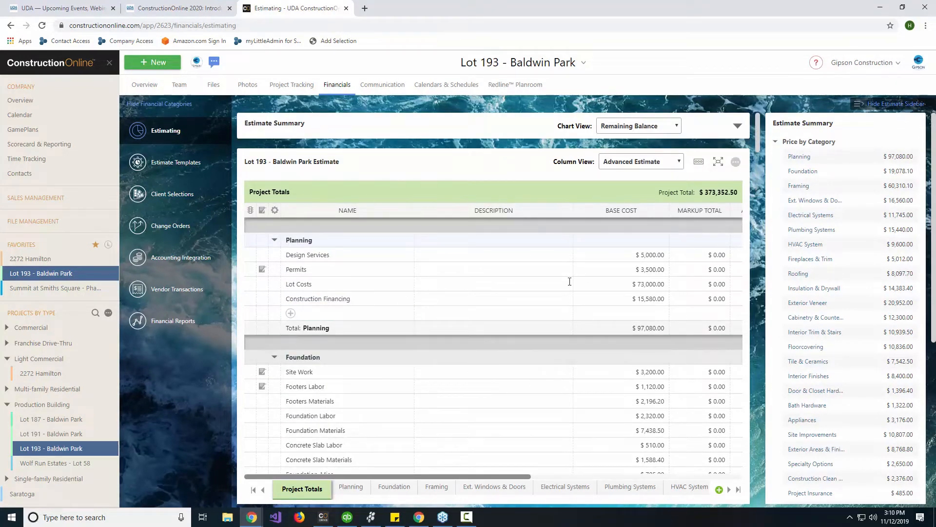
mouse_move(464, 519)
scroll(846, 341, down, 5)
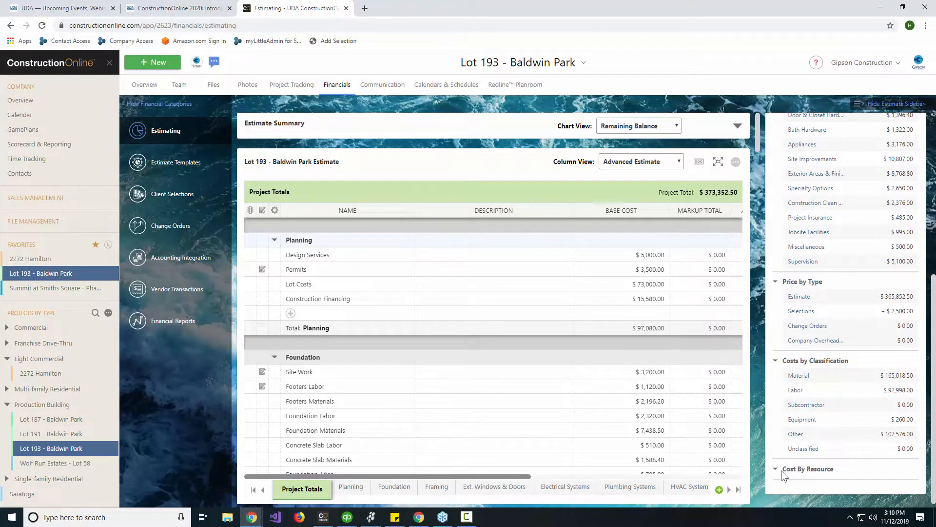
scroll(846, 355, up, 5)
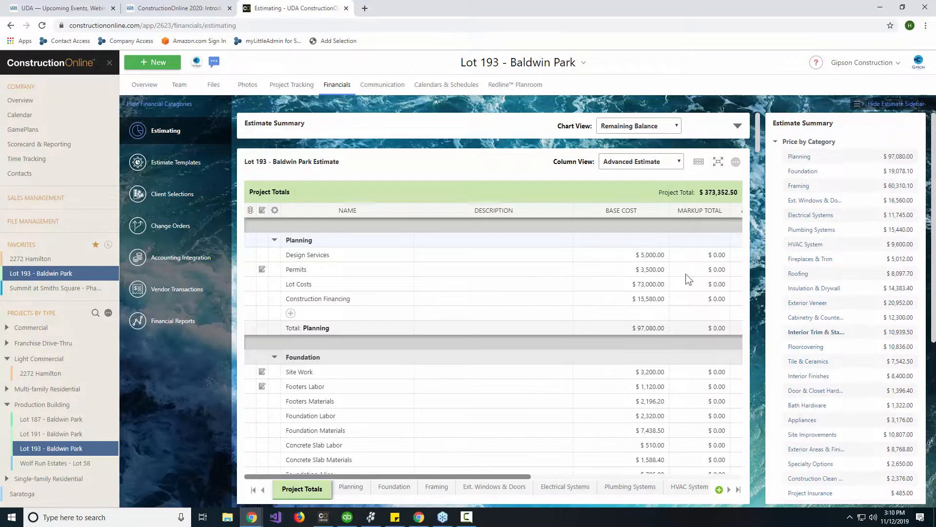
Step: Expand the Estimate Summary, set its chart view to Current Progress, and collapse the summary again
click(738, 126)
click(646, 126)
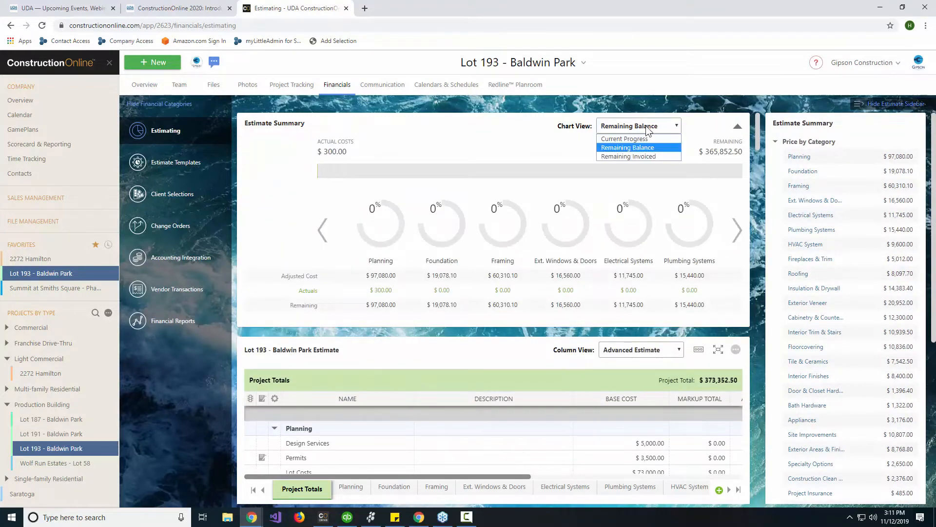
click(636, 139)
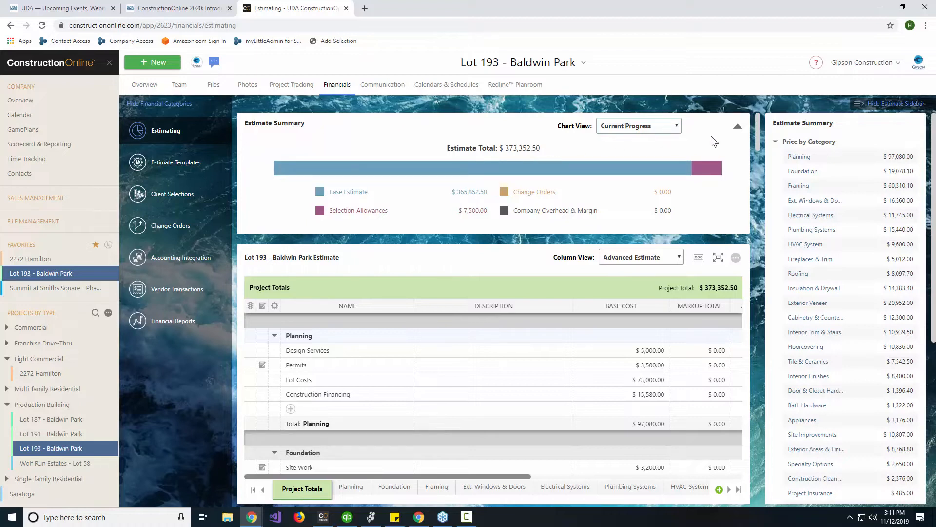
click(736, 130)
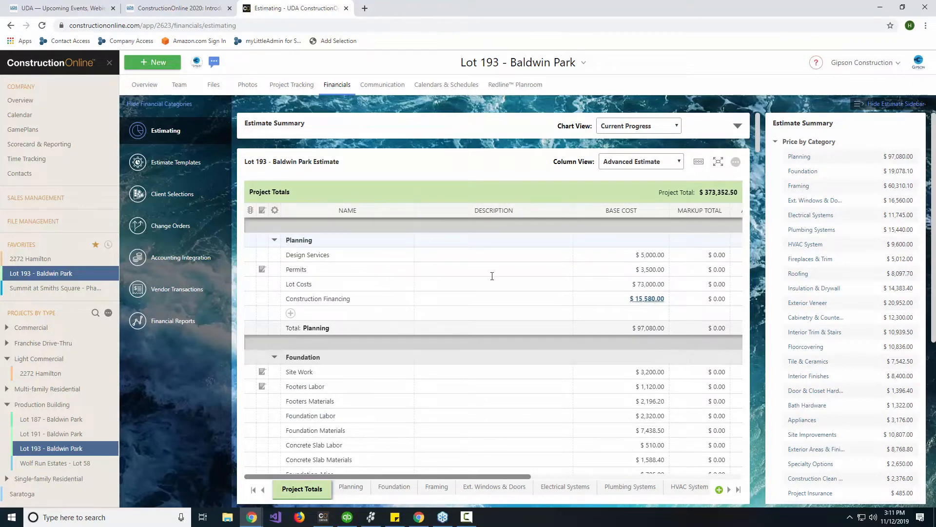
Step: Open the estimate's Framing category and review its line items from Framing Labor down to Ceiling Framing Materials
scroll(317, 342, down, 4)
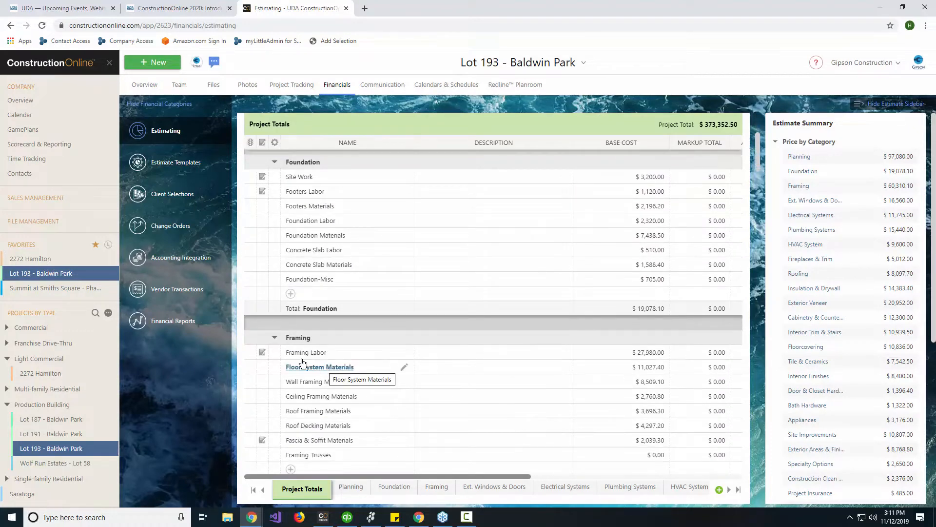
click(305, 357)
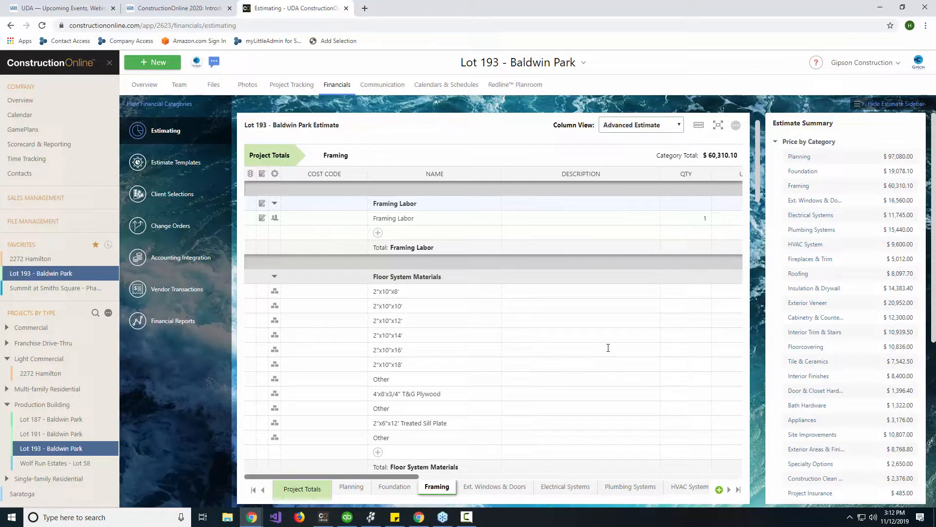
scroll(590, 302, down, 5)
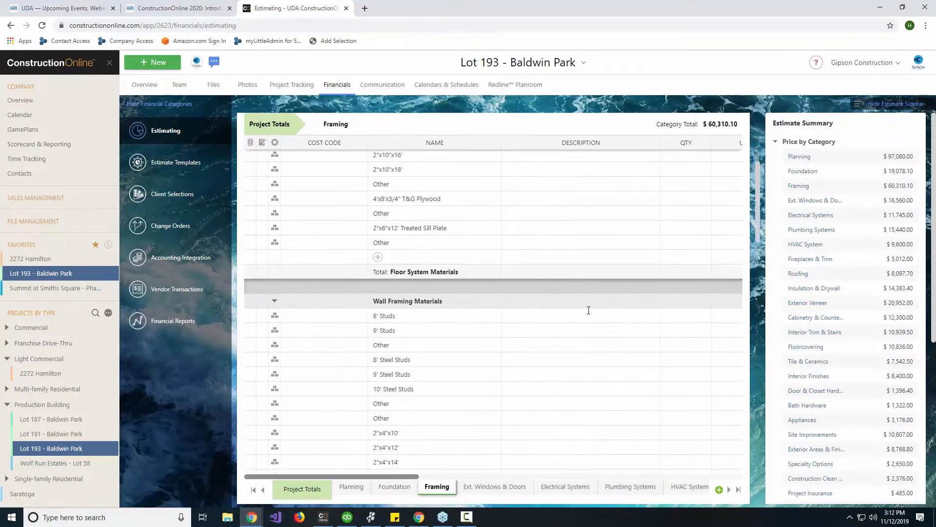
scroll(589, 311, down, 2)
scroll(590, 313, down, 1)
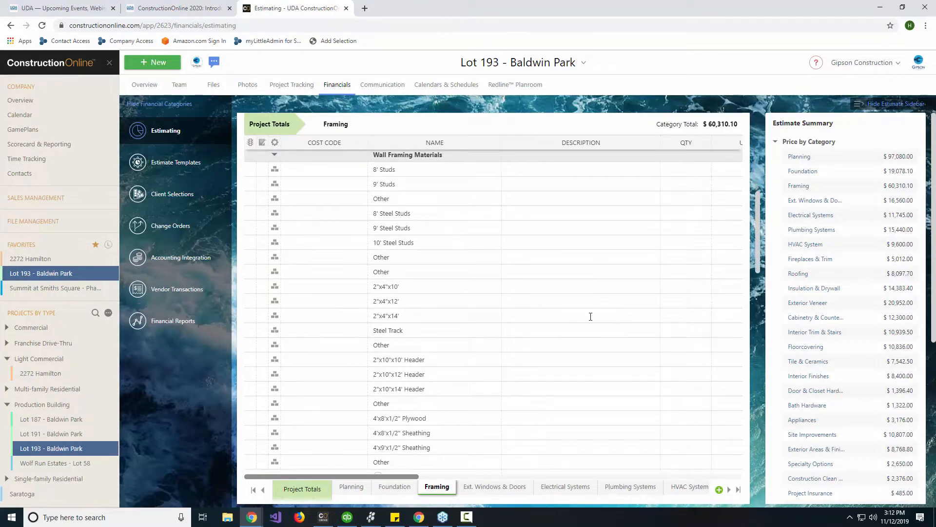
scroll(591, 317, down, 1)
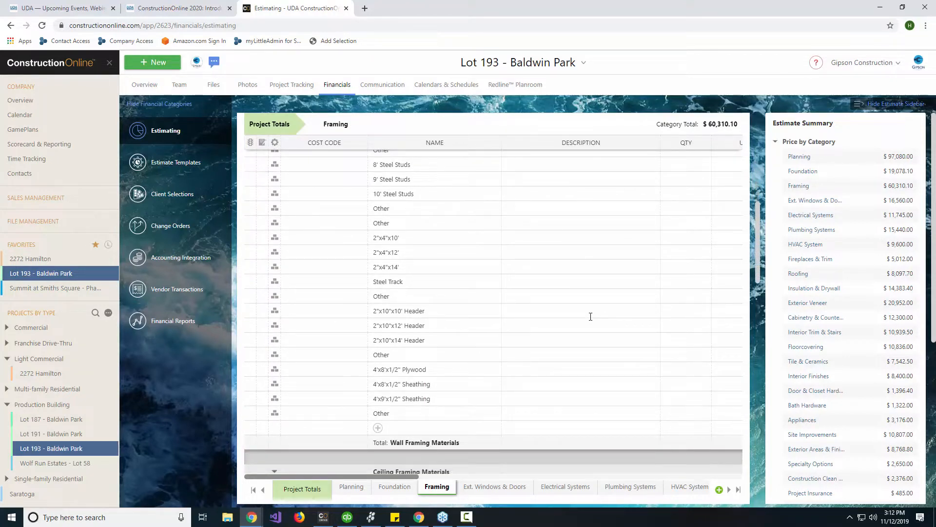
scroll(591, 317, down, 1)
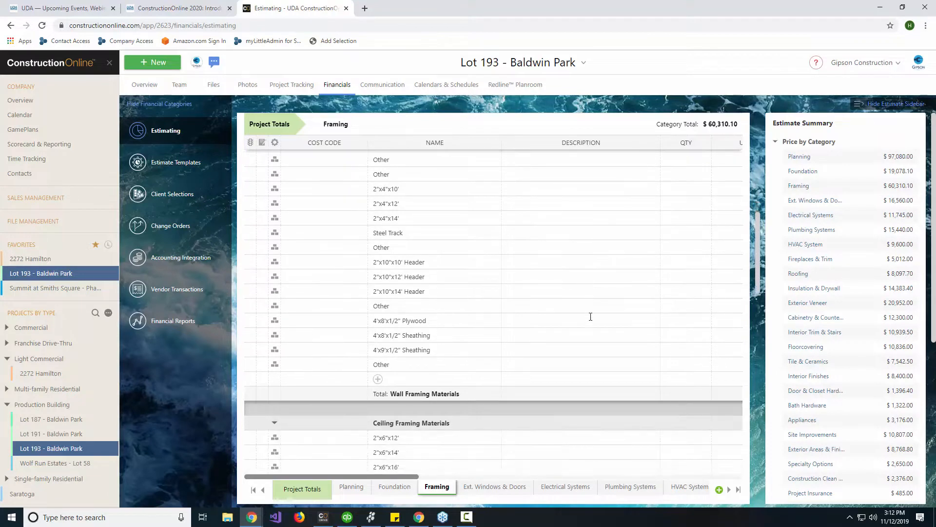
scroll(590, 316, down, 1)
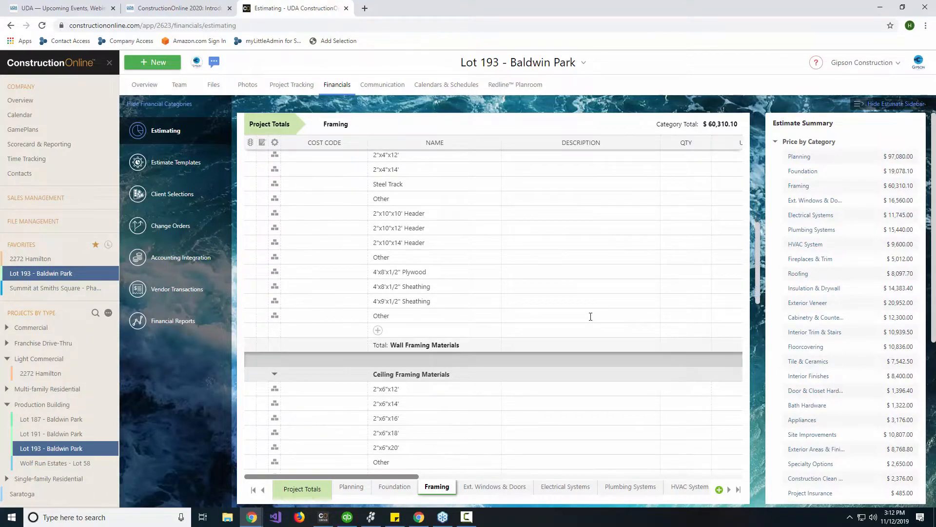
scroll(591, 317, down, 1)
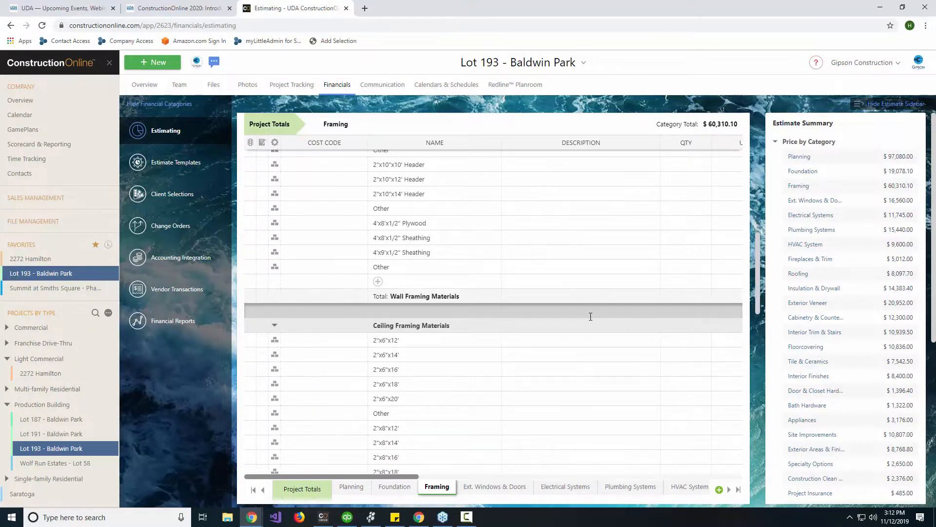
scroll(591, 317, down, 1)
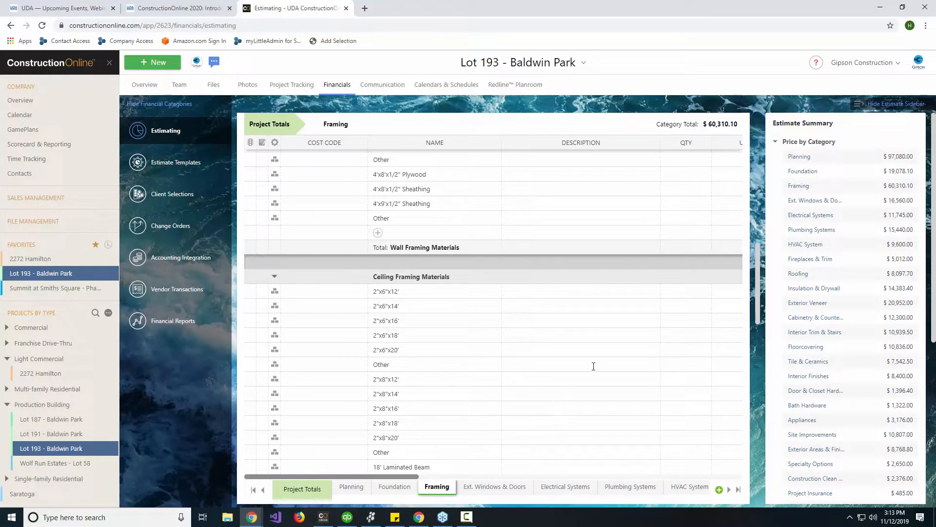
scroll(592, 341, up, 15)
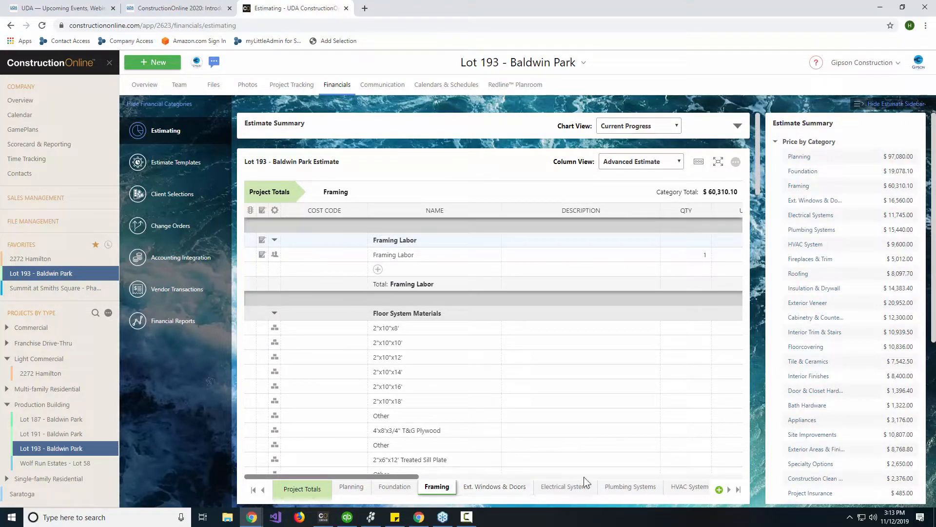
Step: Expand the Framing estimate to the full-width view and hide the estimate sidebar
click(718, 163)
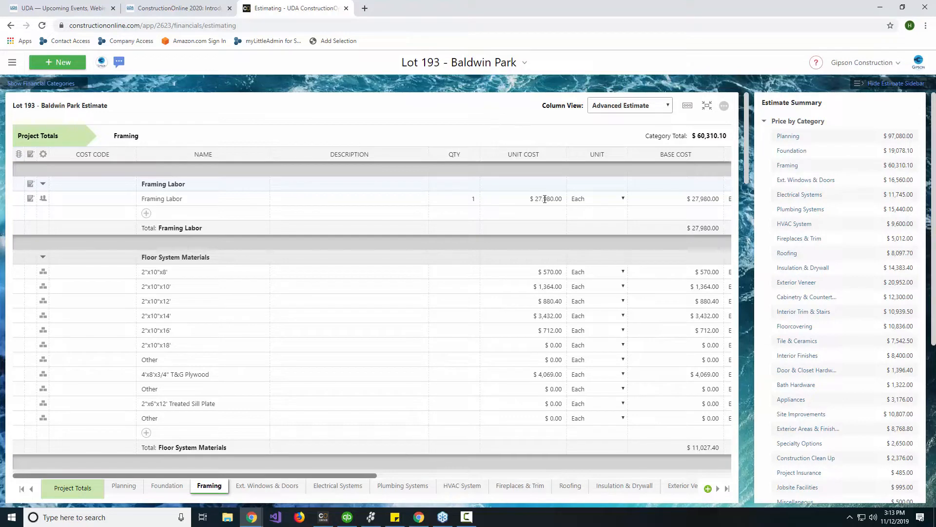
click(886, 86)
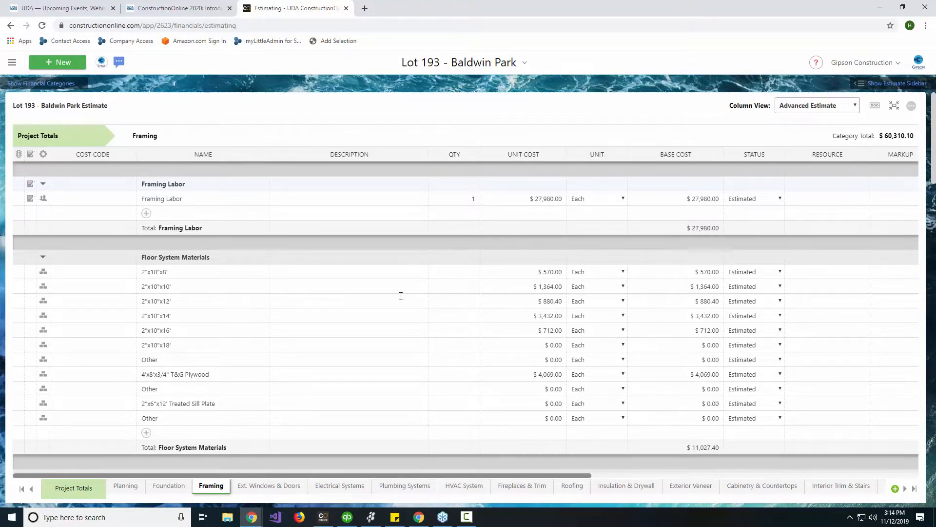
Step: Open the column chooser for the Advanced Estimate view from the Description column, look over the columns, and close it
mouse_move(346, 157)
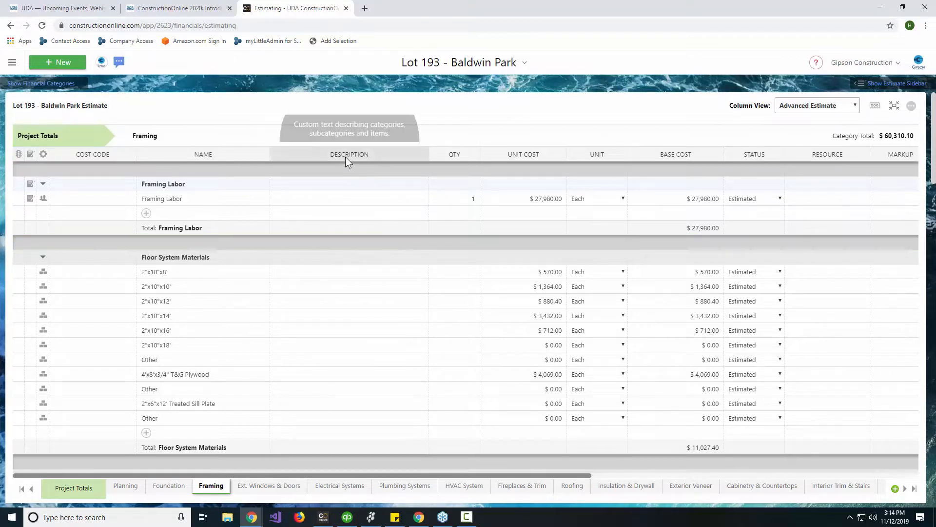
right_click(345, 156)
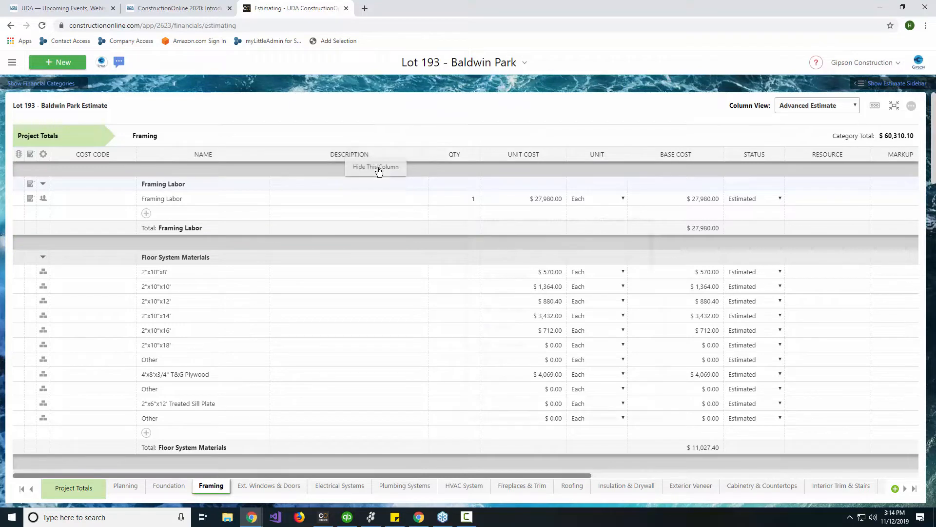
click(379, 167)
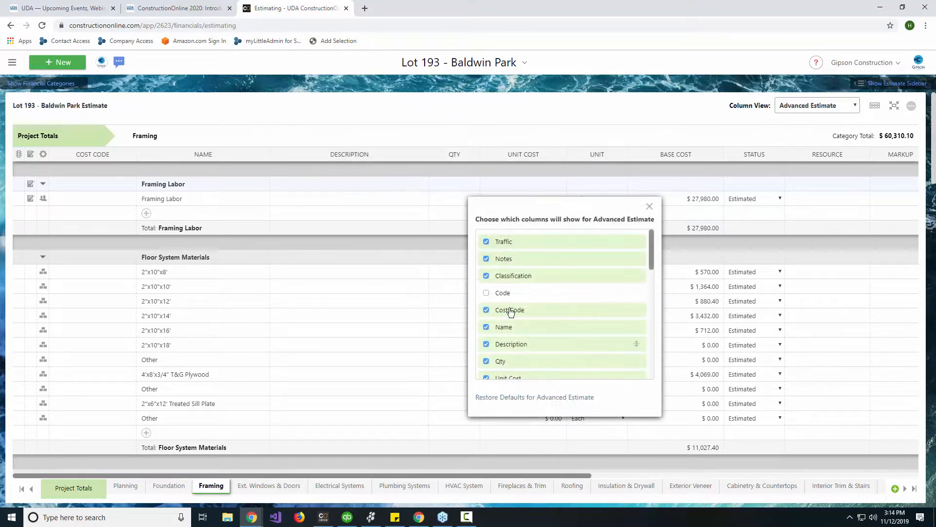
scroll(509, 334, down, 1)
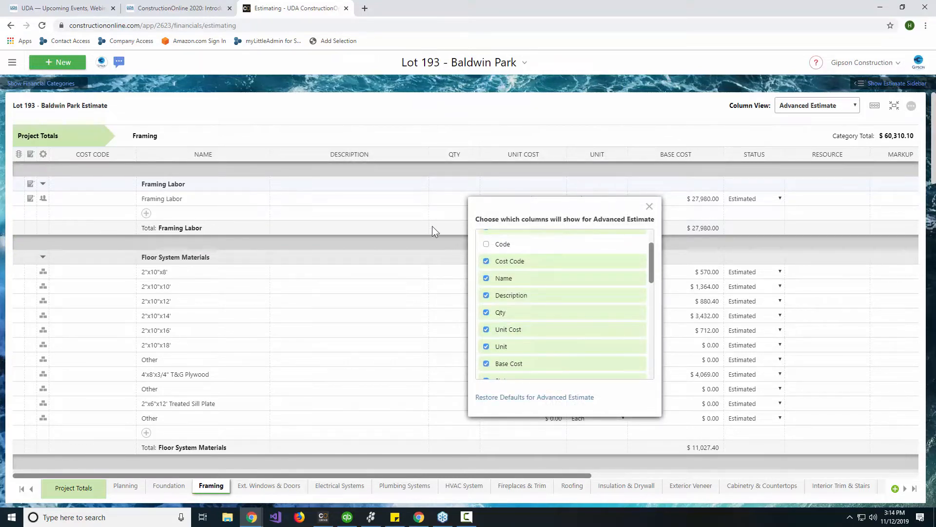
drag(632, 276, 641, 250)
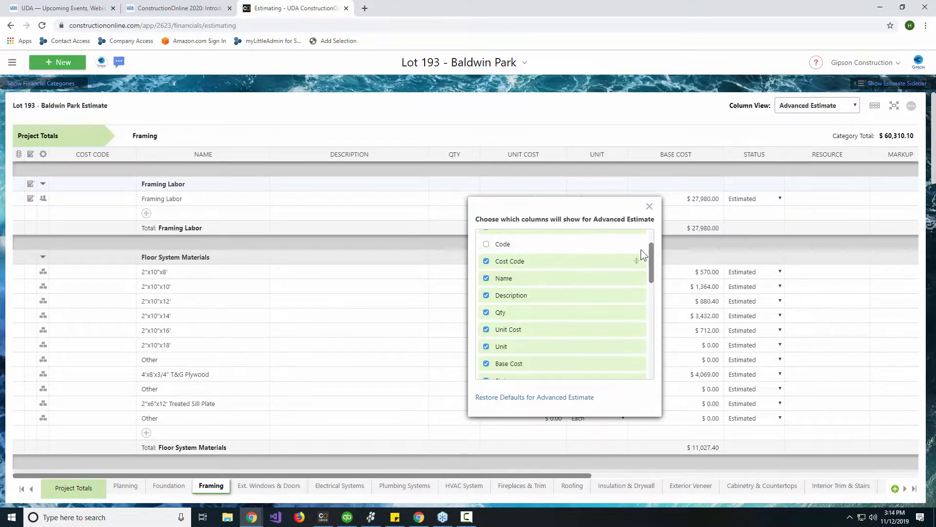
click(649, 207)
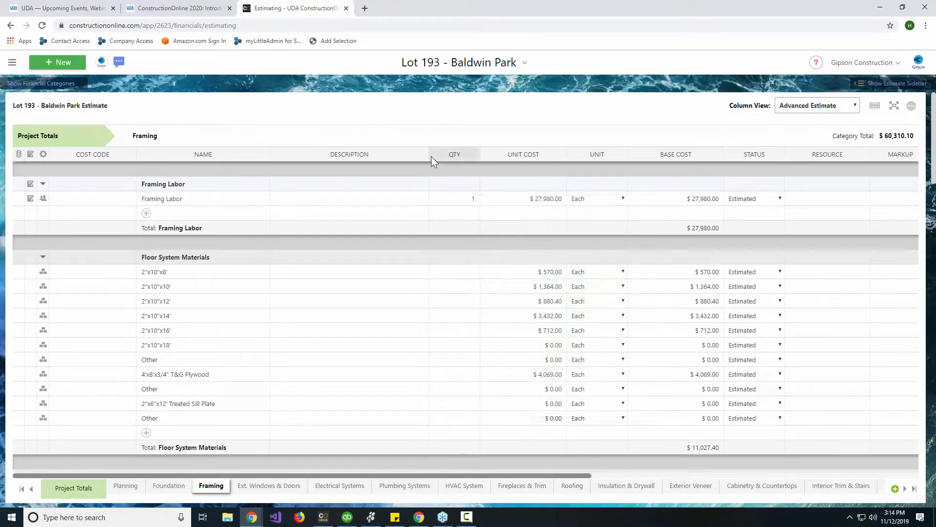
Step: Narrow the Description column to just fit its heading
drag(424, 155, 315, 155)
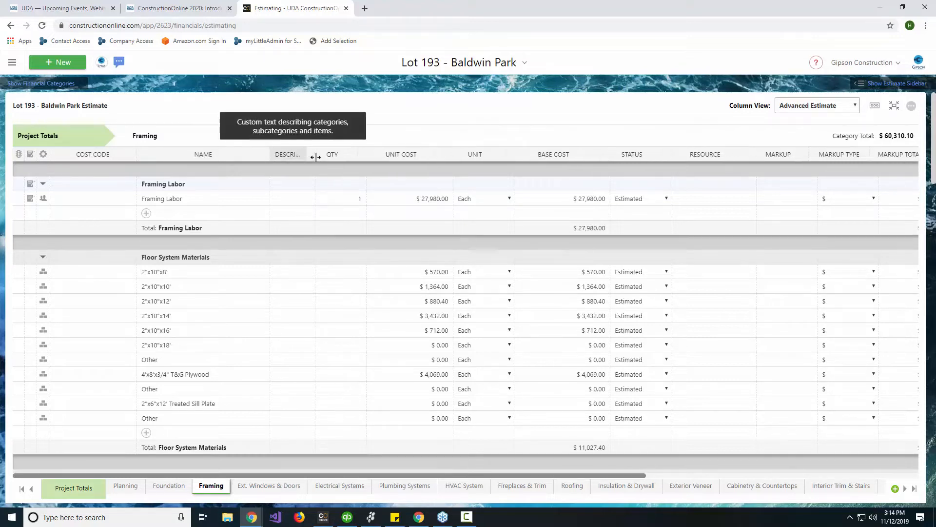
drag(314, 155, 340, 157)
mouse_move(379, 240)
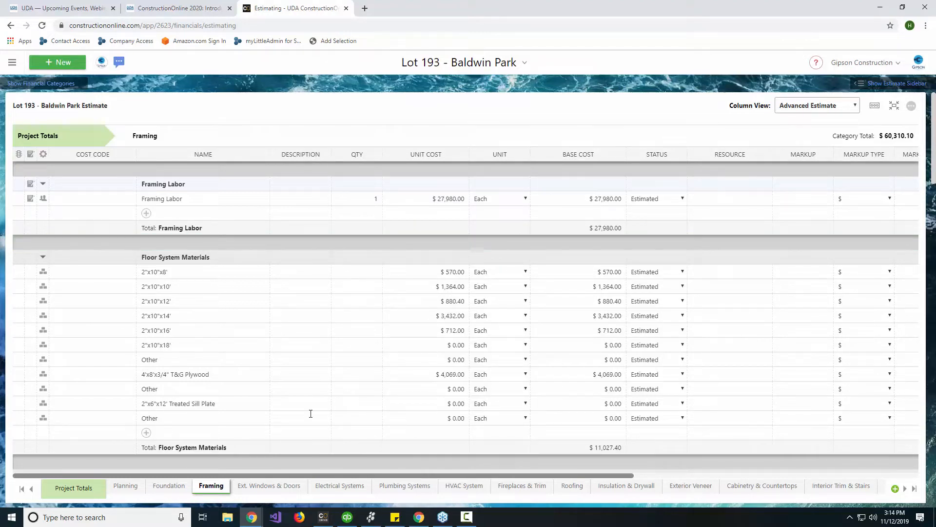
Step: Switch the Framing estimate's column view to Budget, look over its columns, and return to the Advanced Estimate view
scroll(388, 411, down, 3)
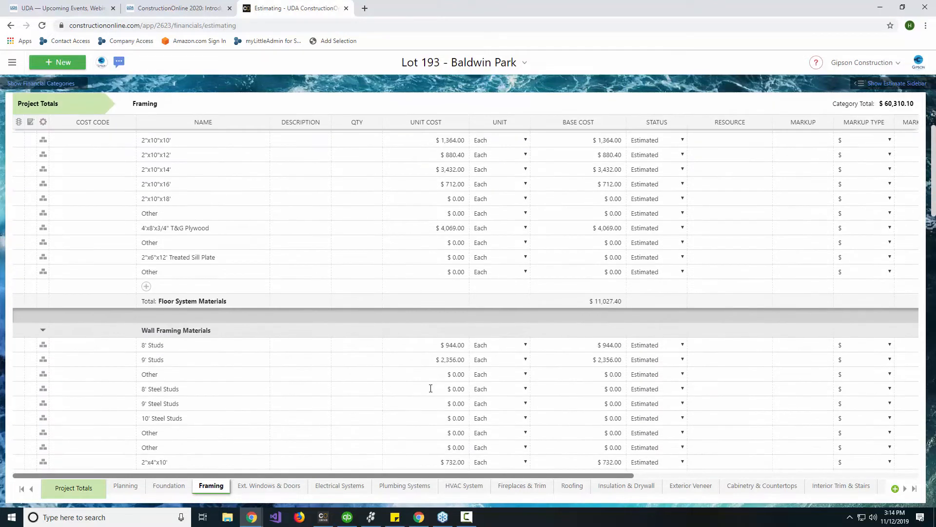
scroll(446, 384, up, 4)
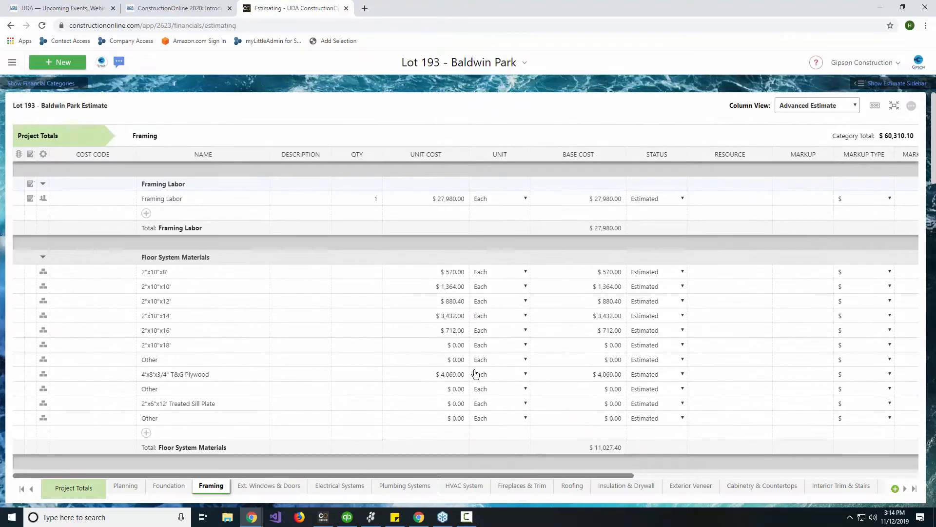
click(814, 106)
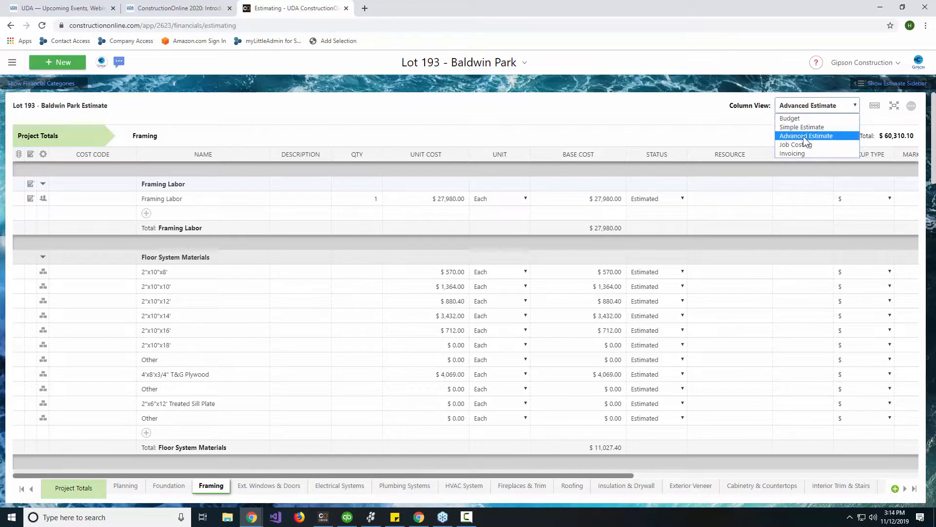
click(232, 274)
click(297, 299)
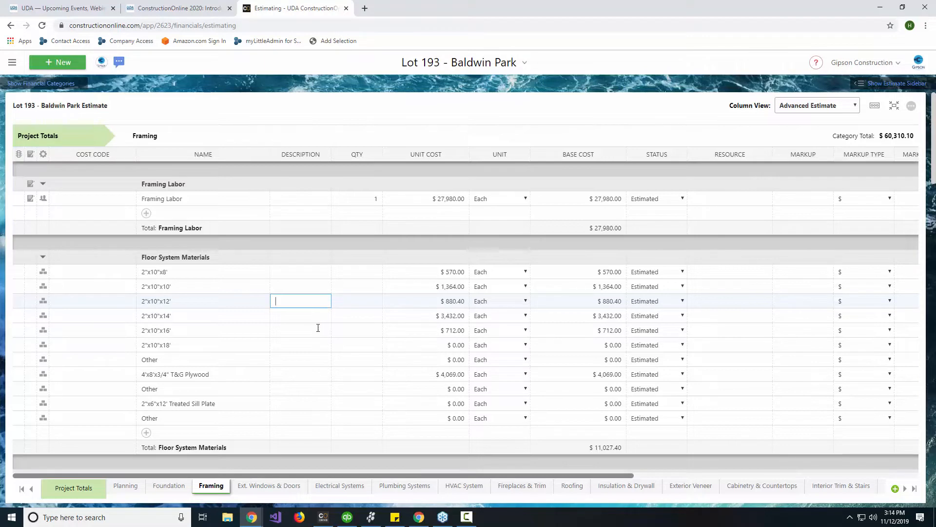
click(815, 106)
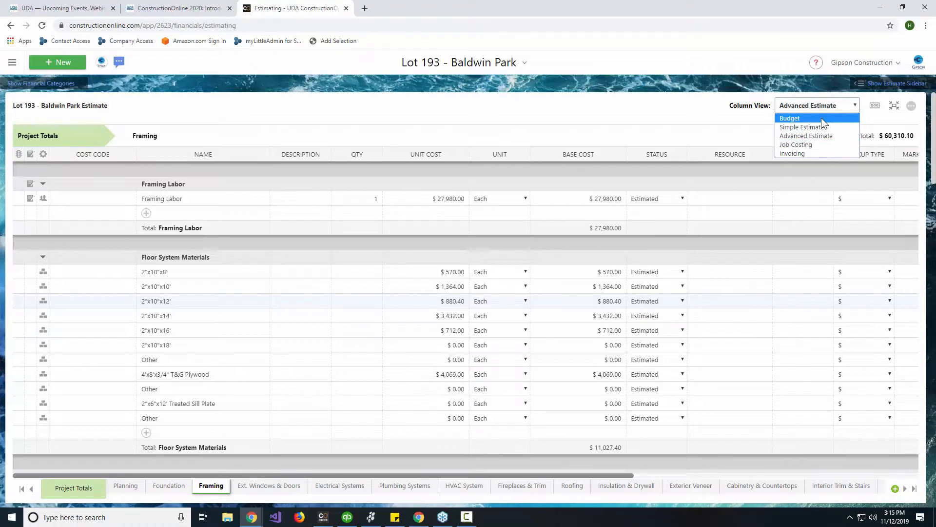
click(821, 118)
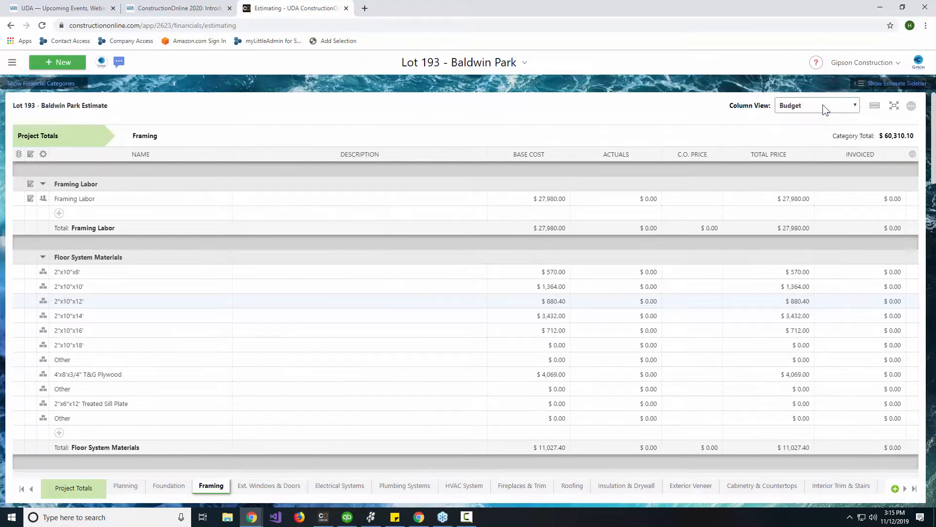
click(823, 104)
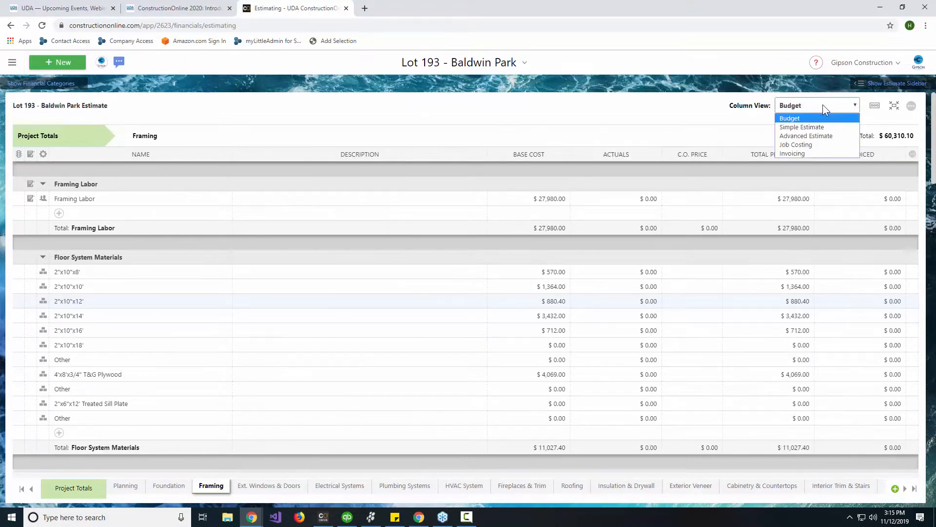
click(818, 136)
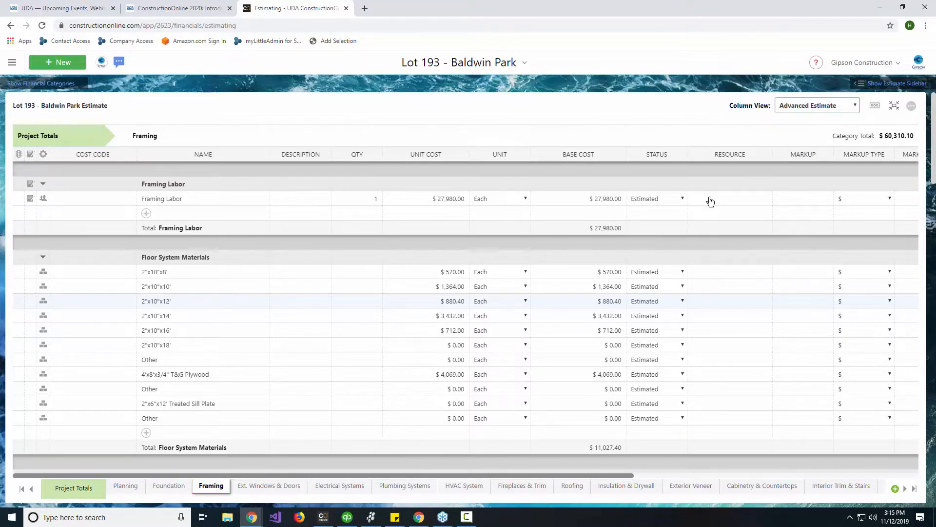
Step: Open the item details of the 2"x10"x10' floor system item, check its General Notes, and close without saving
mouse_move(682, 153)
click(32, 287)
click(436, 212)
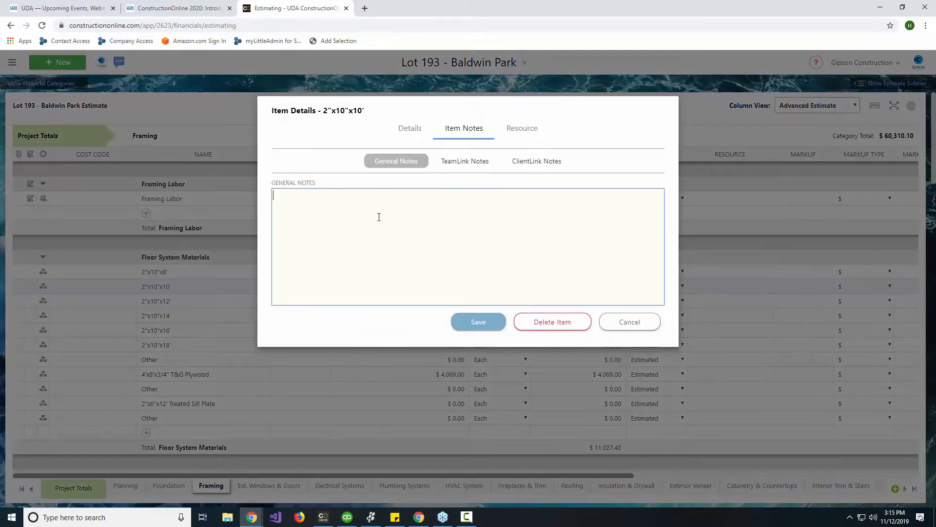
click(629, 323)
Step: Classify the 2"x10"x10' item under Floor System Materials as Subcontractor
click(42, 288)
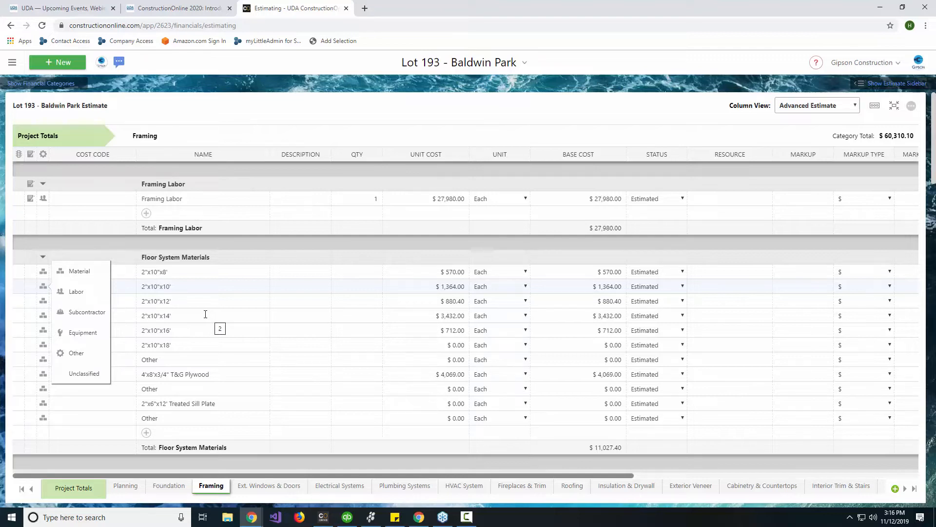
click(68, 312)
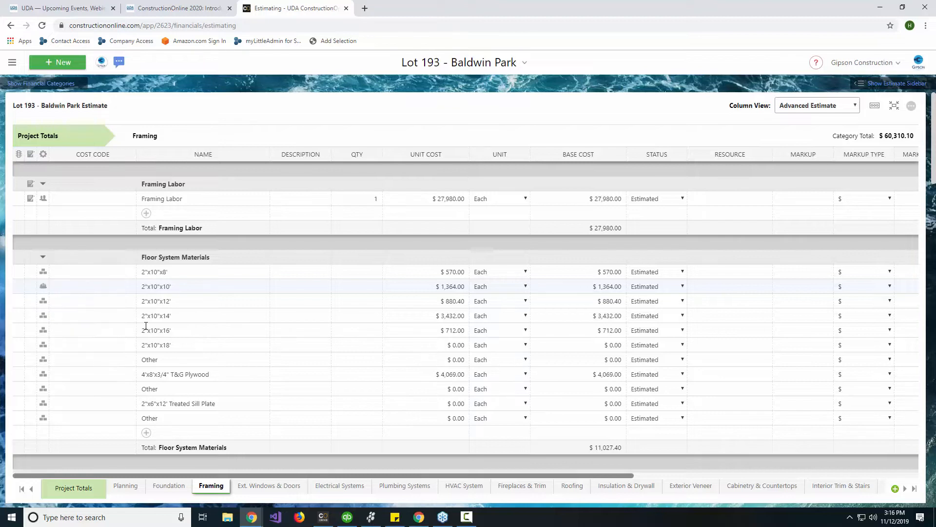
click(196, 286)
click(202, 270)
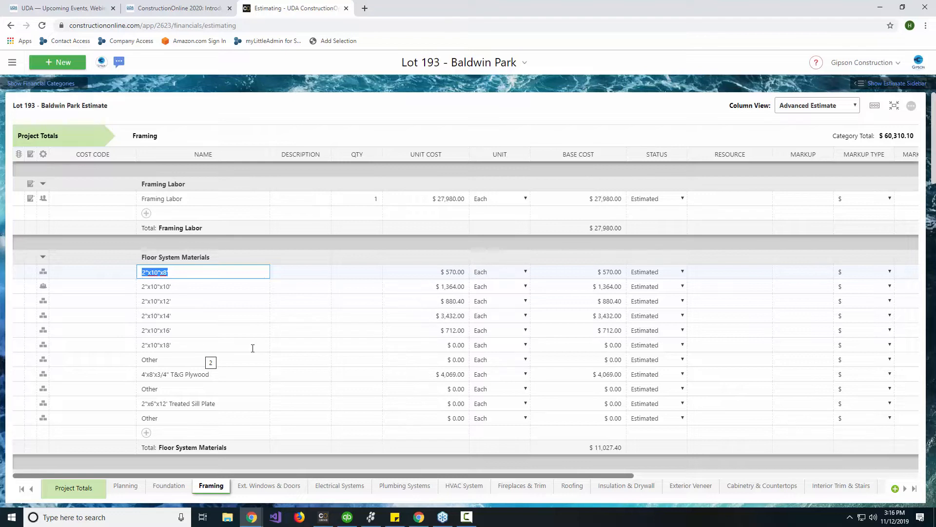
click(236, 287)
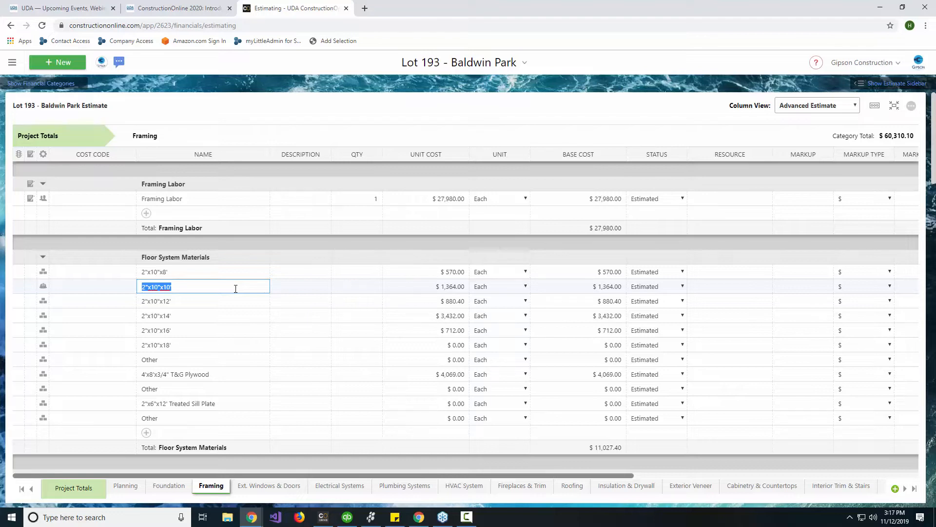
Step: Set the unit of the 2"x10"x8' item under Floor System Materials to Inch and look through the unit options
click(307, 272)
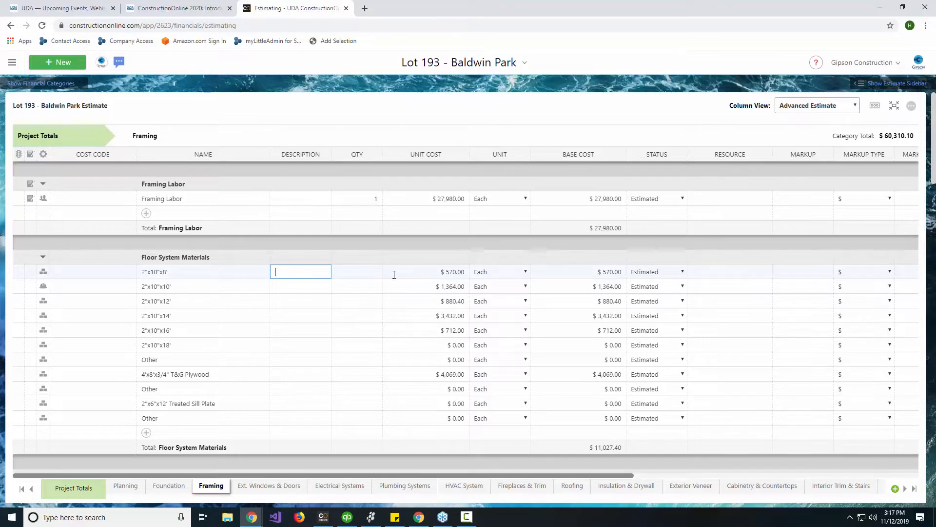
click(423, 270)
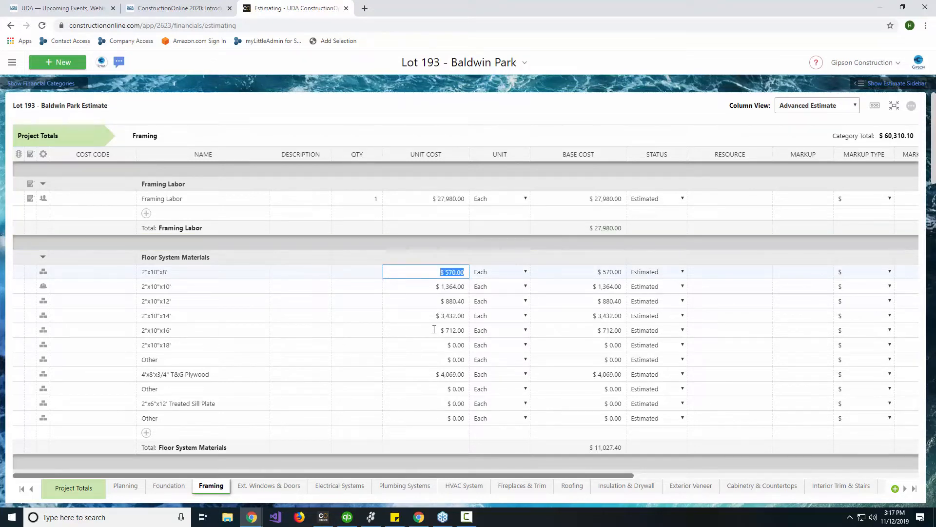
click(507, 277)
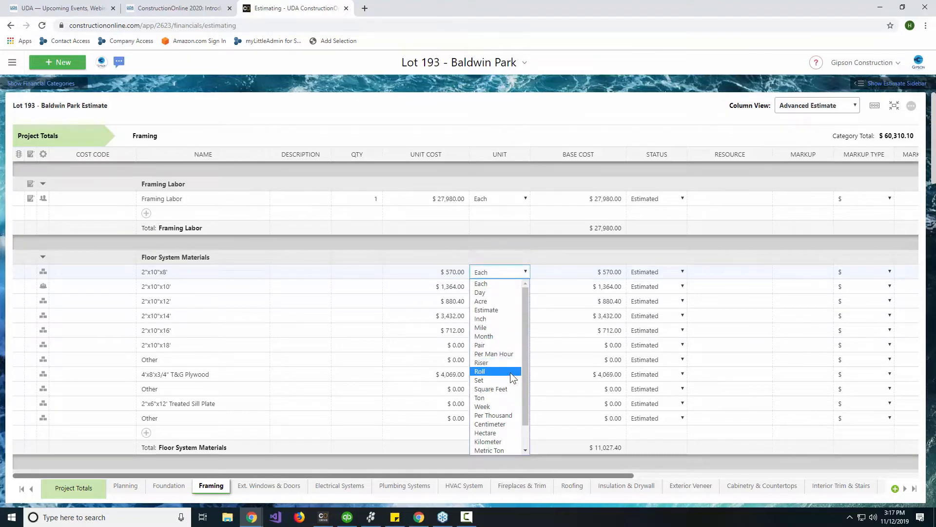
scroll(509, 370, down, 1)
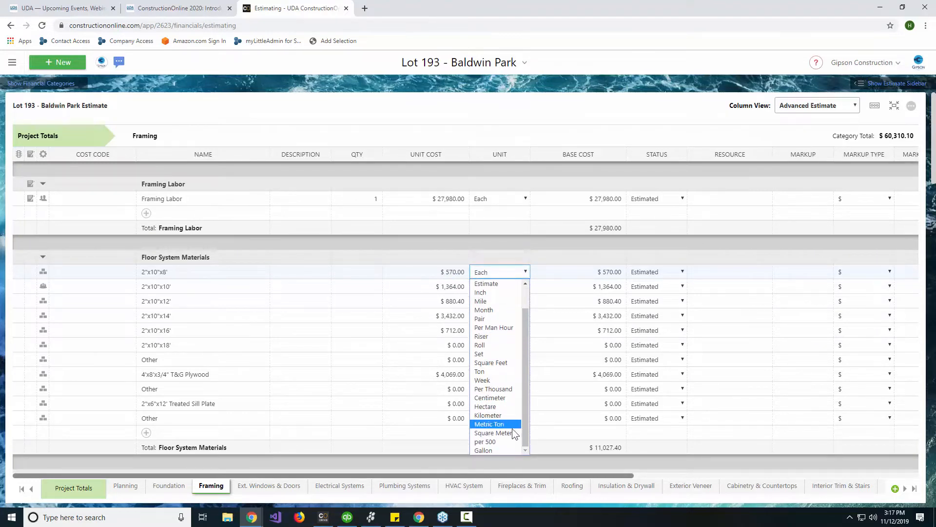
click(507, 292)
click(502, 274)
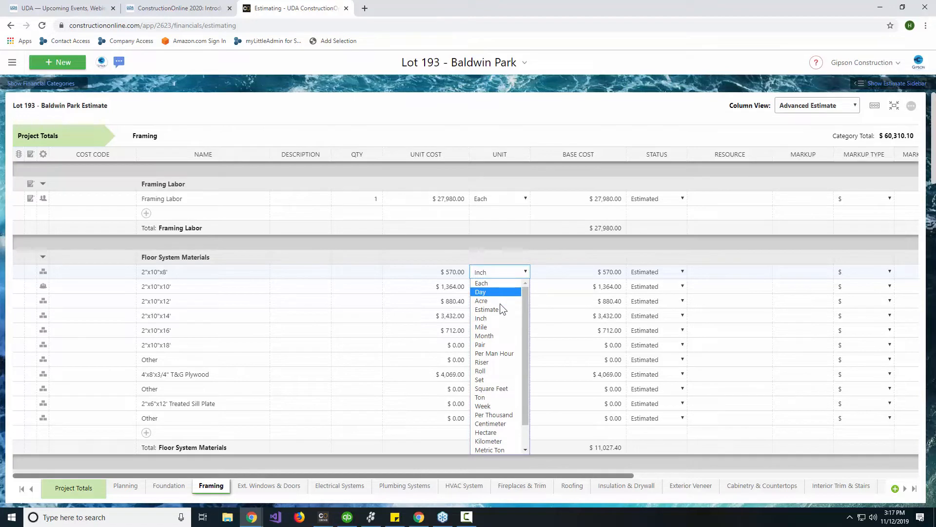
scroll(501, 313, down, 1)
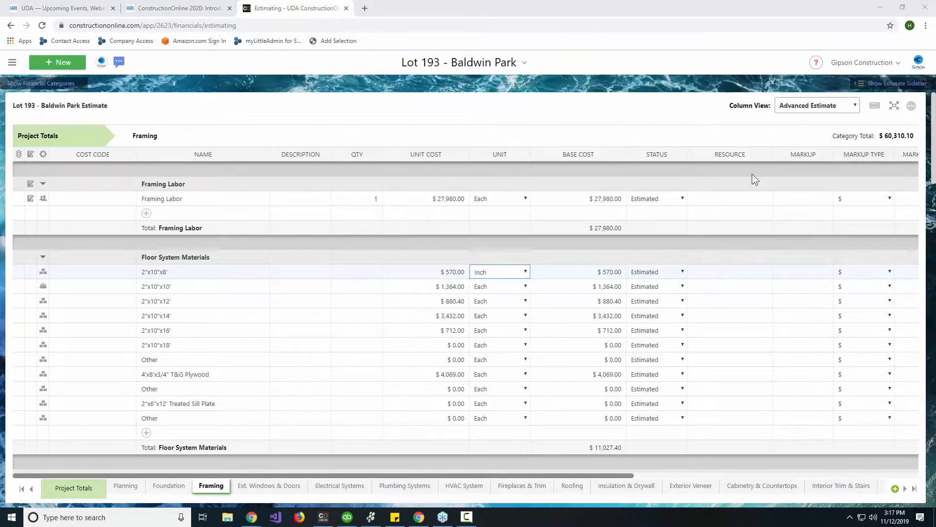
Step: Open the estimate's custom units editor, look through the unit list, and close it without saving
click(911, 106)
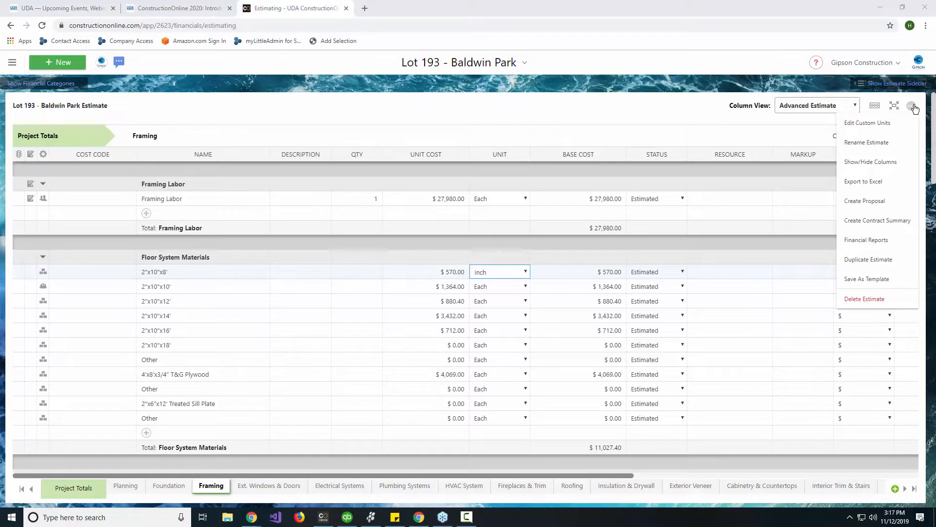
click(876, 122)
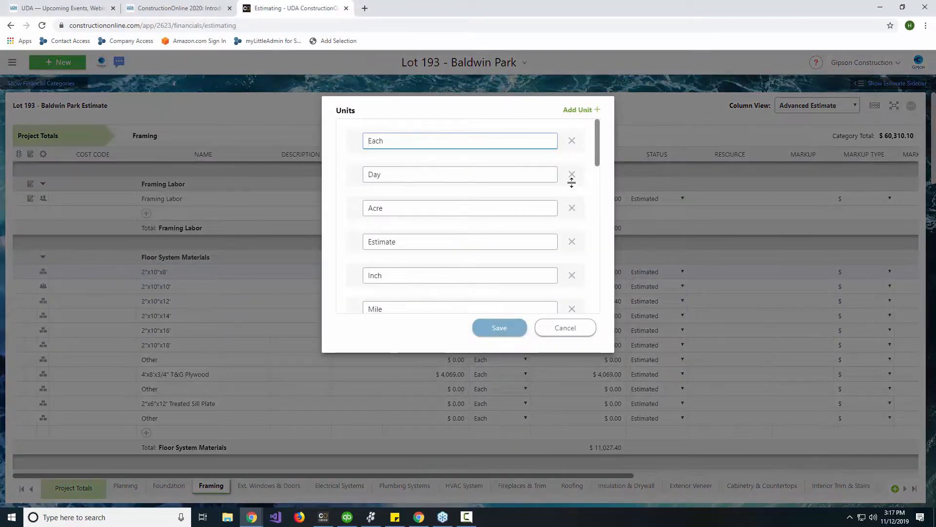
drag(598, 146, 601, 115)
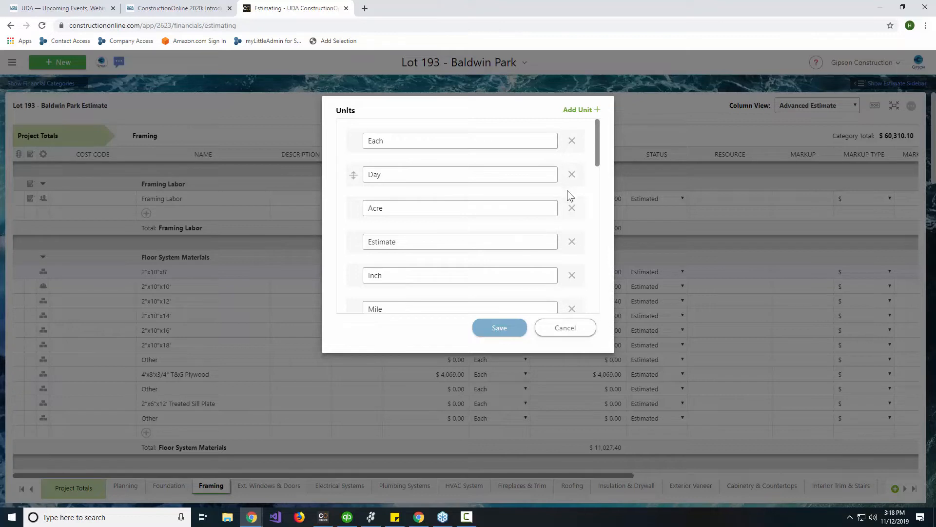
scroll(554, 195, down, 10)
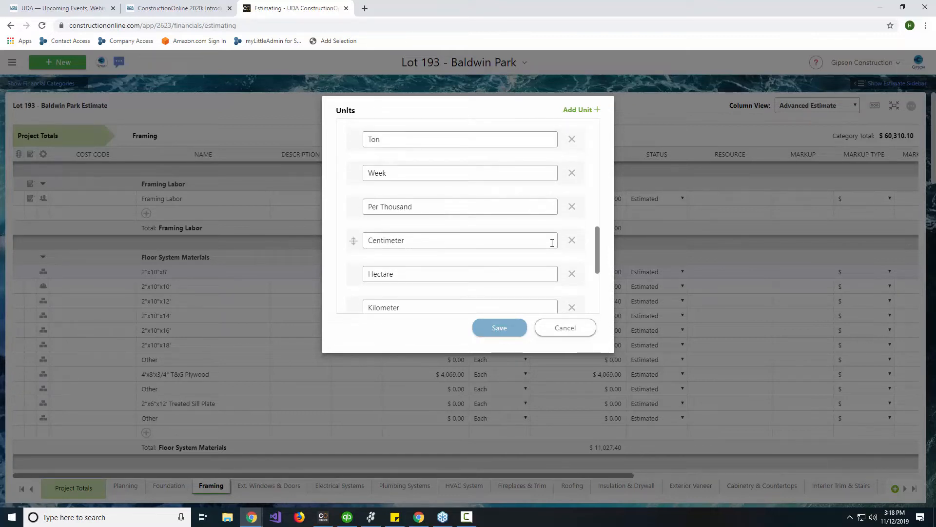
click(563, 337)
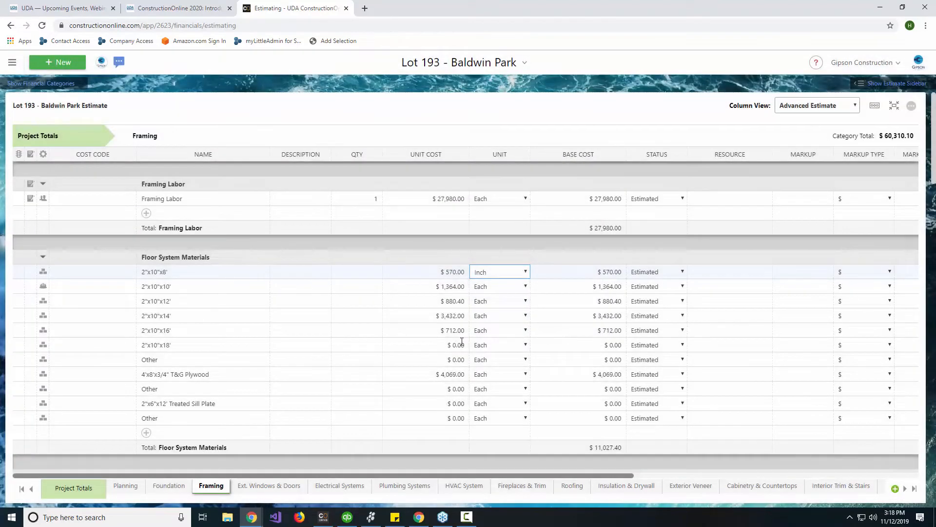
Step: Set the unit of the 2"x10"x8' item under Floor System Materials to Roll
click(501, 273)
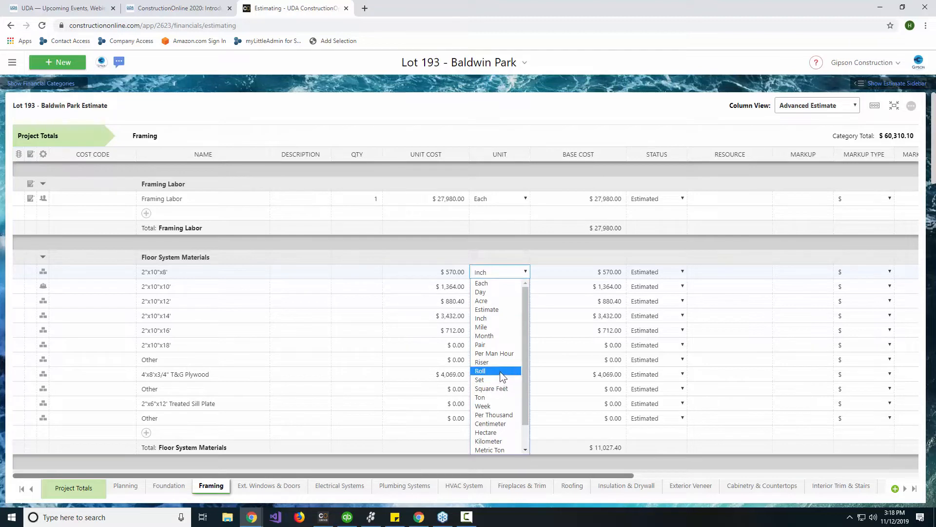
click(502, 375)
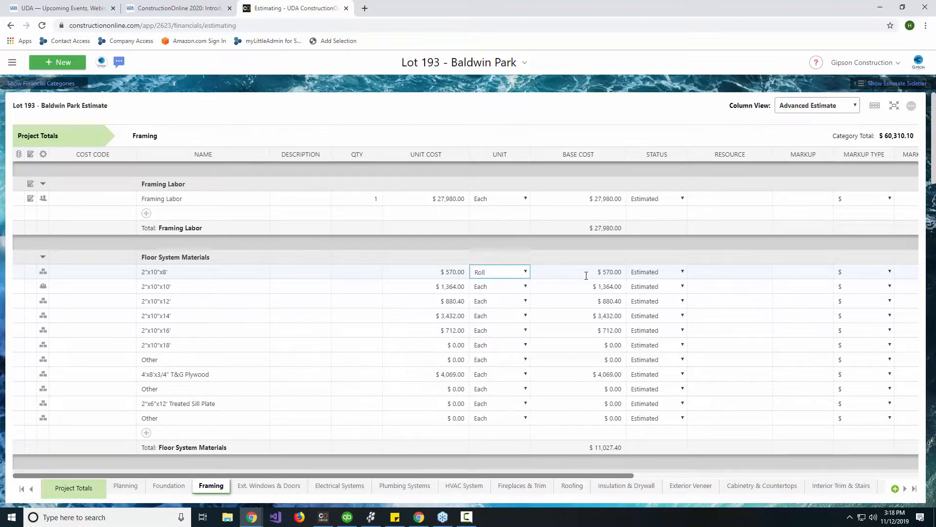
click(432, 276)
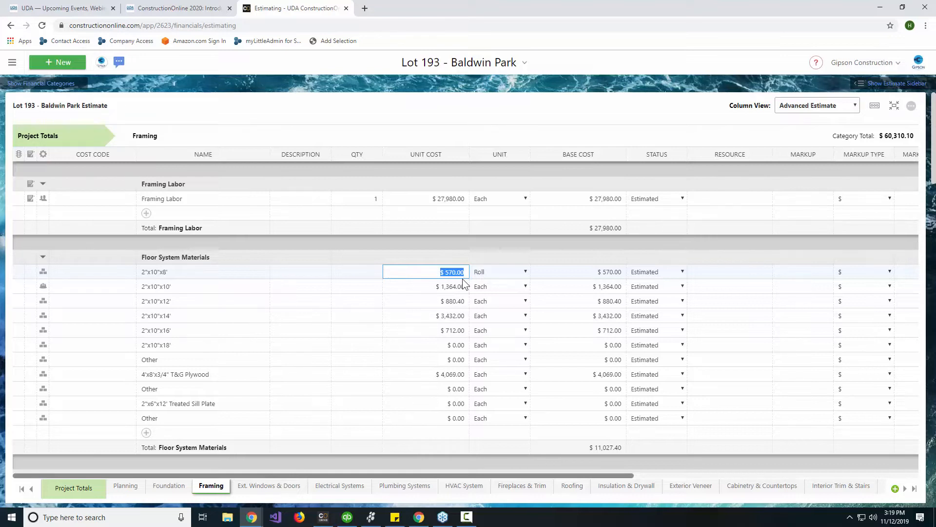
Step: Set the markup type of 8' Studs under Wall Framing Materials to % and enter a markup of 10
scroll(478, 307, down, 4)
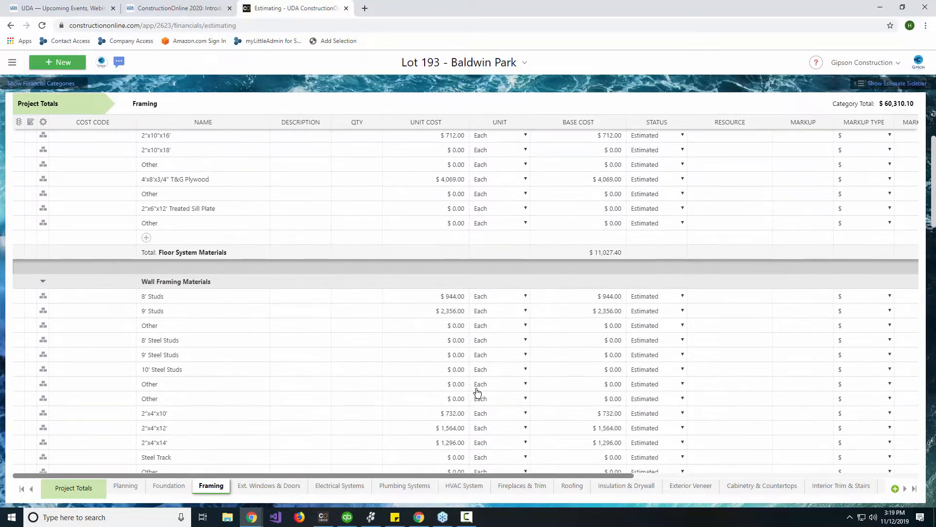
scroll(375, 392, down, 1)
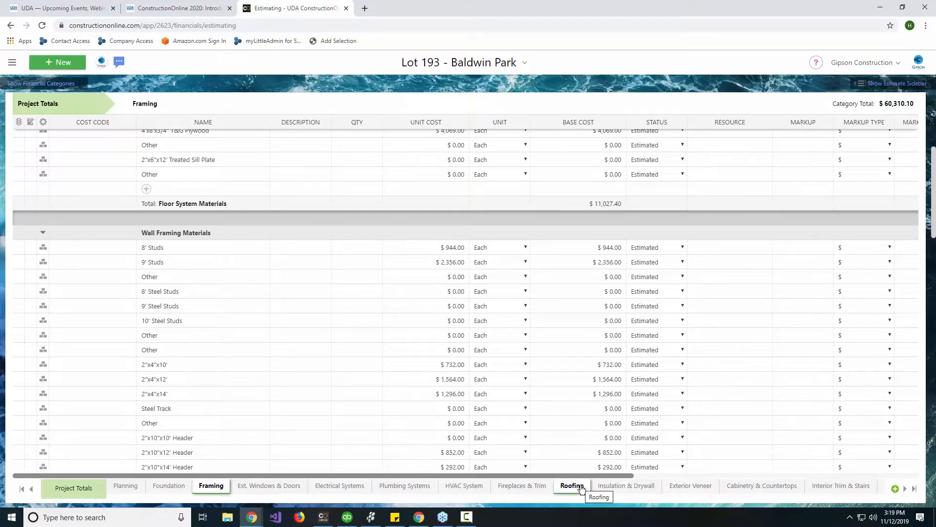
drag(589, 476, 725, 475)
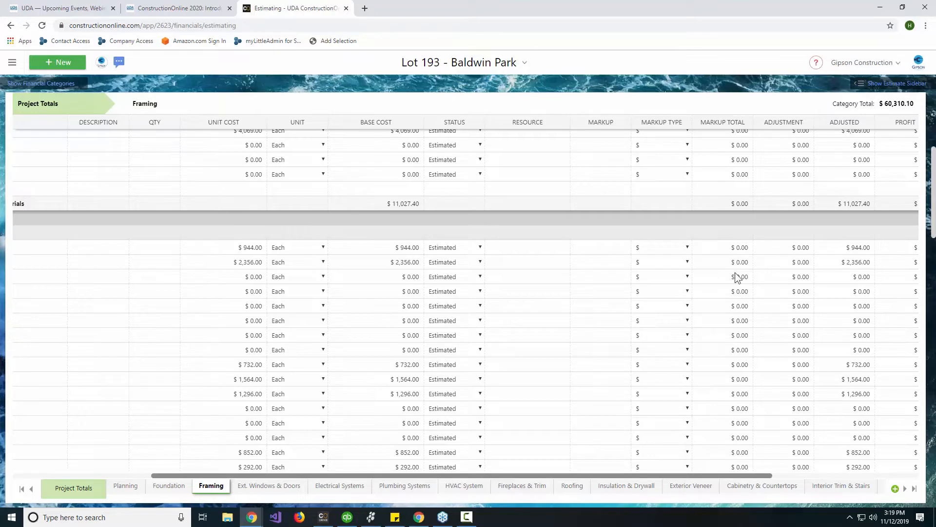
drag(747, 475, 798, 489)
click(610, 248)
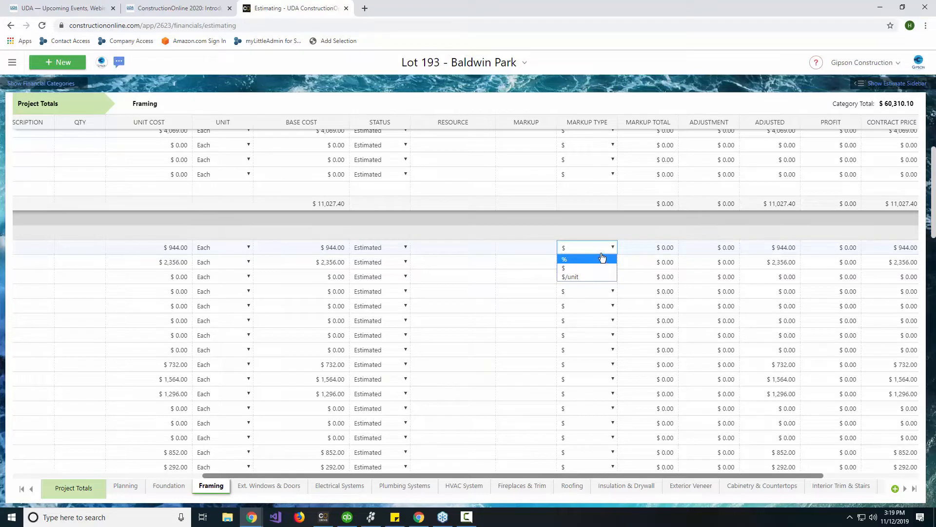
click(566, 259)
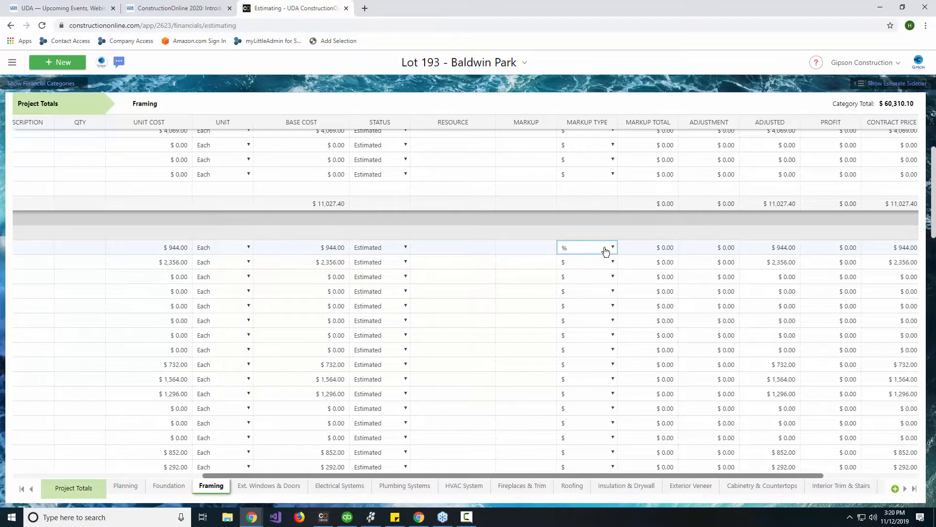
click(543, 248)
text(10)
key(Return)
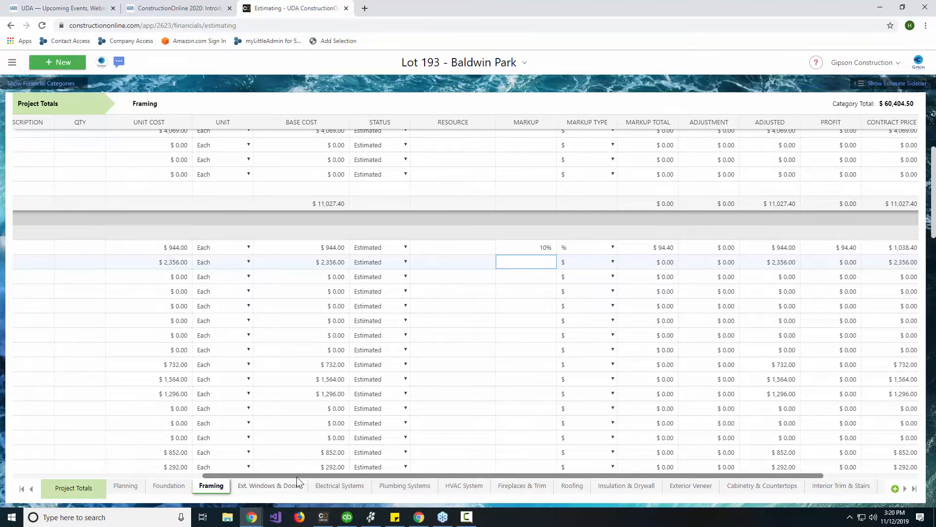
drag(288, 475, 71, 455)
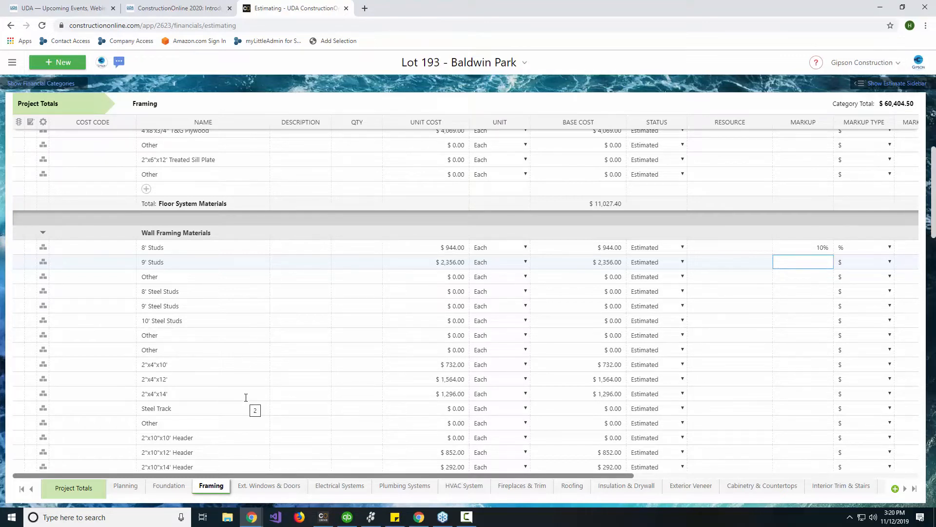
scroll(358, 285, down, 1)
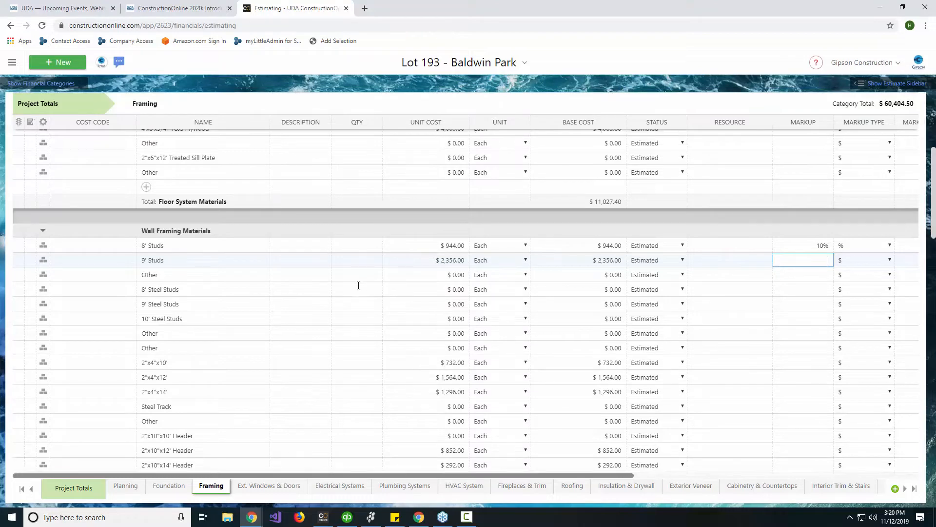
Step: Look through the Framing, Ext. Windows & Doors and HVAC System sheets of the estimate, ending in the normal view with the project list
scroll(358, 285, down, 4)
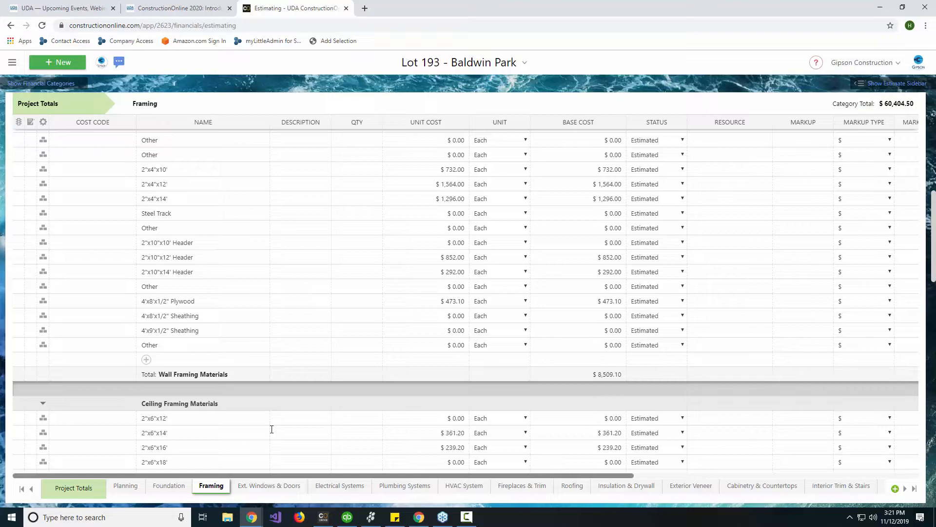
click(276, 485)
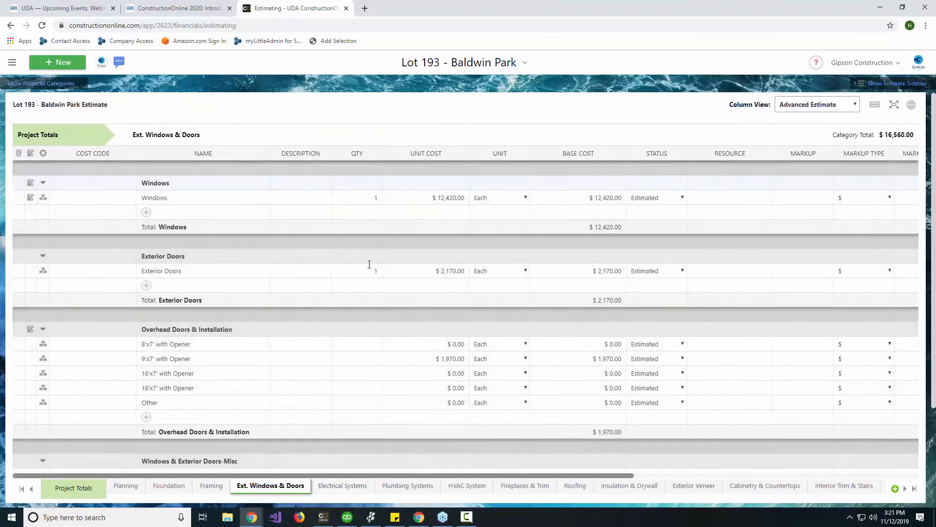
click(466, 487)
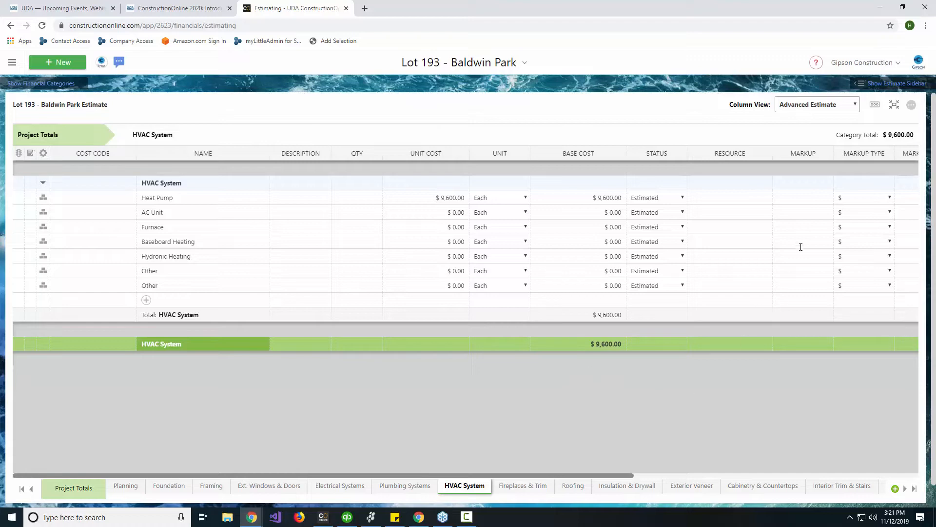
click(895, 106)
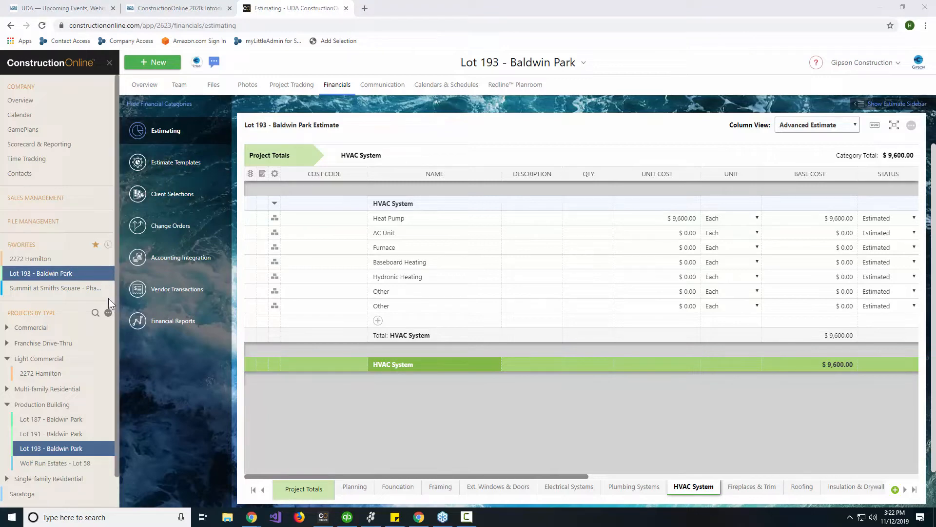
Step: Open the Summit at Smiths Square - Phase 2 project's estimate and look through the divisions in its project totals
click(56, 291)
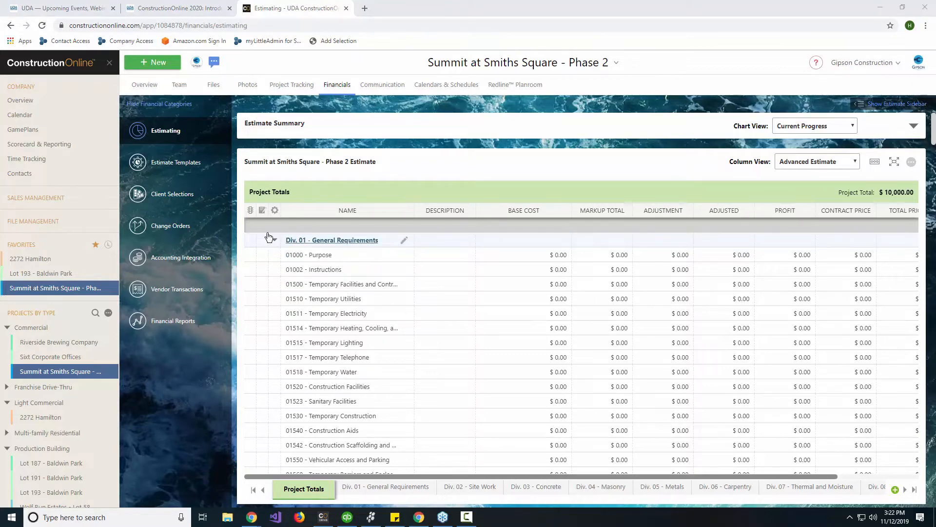
scroll(383, 302, down, 10)
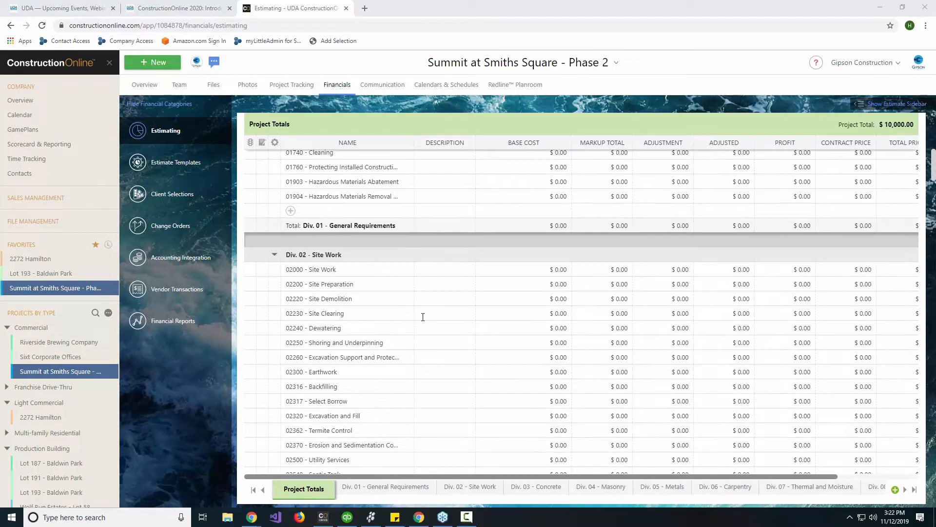
scroll(420, 318, down, 8)
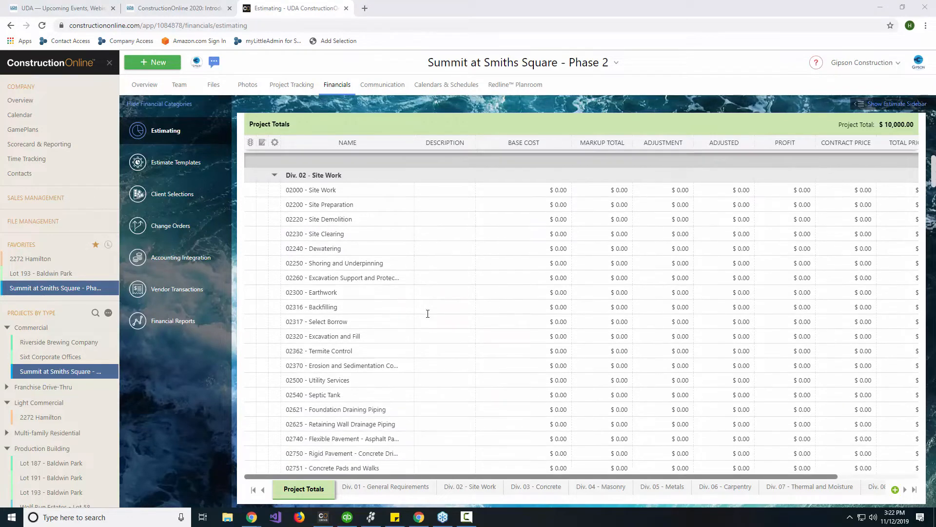
scroll(562, 376, down, 3)
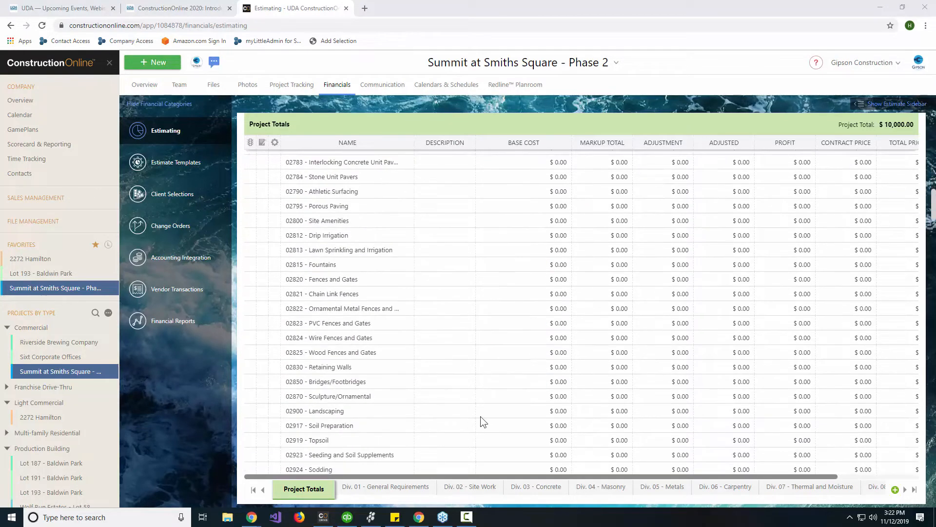
Step: Examine the Div. 01 - General Requirements sheet, including the items under Temporary Utilities and Temporary Electricity
click(391, 488)
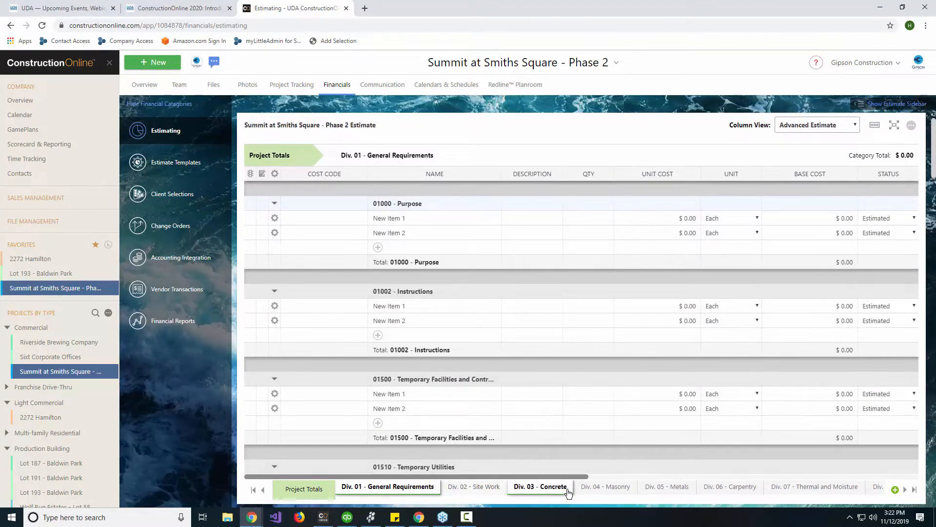
scroll(478, 335, down, 4)
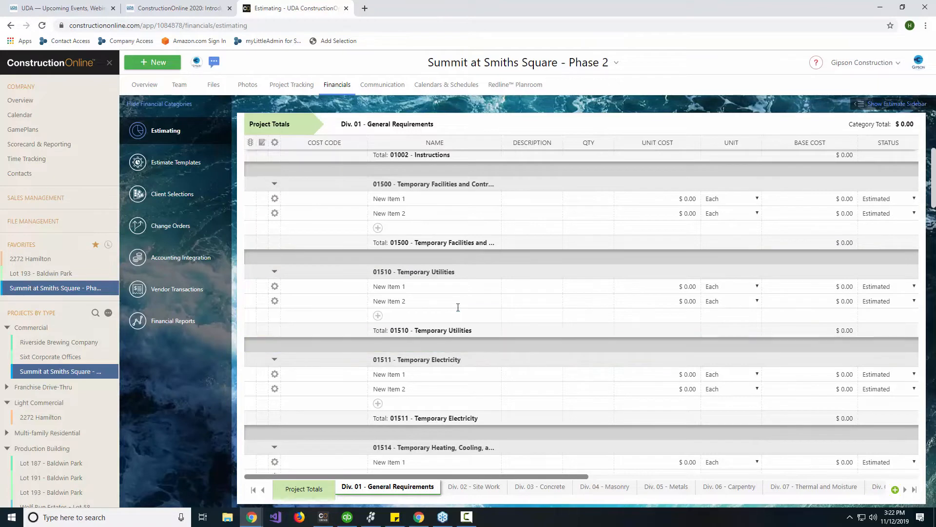
click(408, 376)
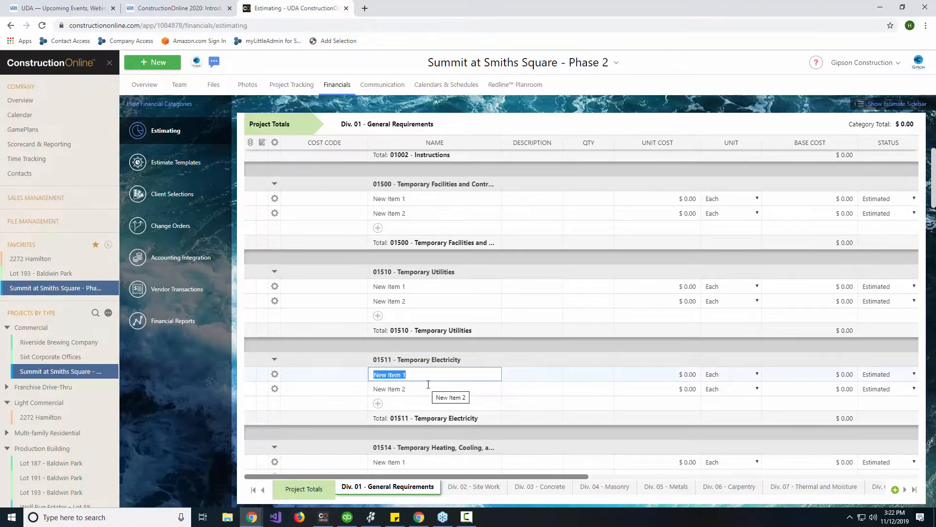
click(409, 286)
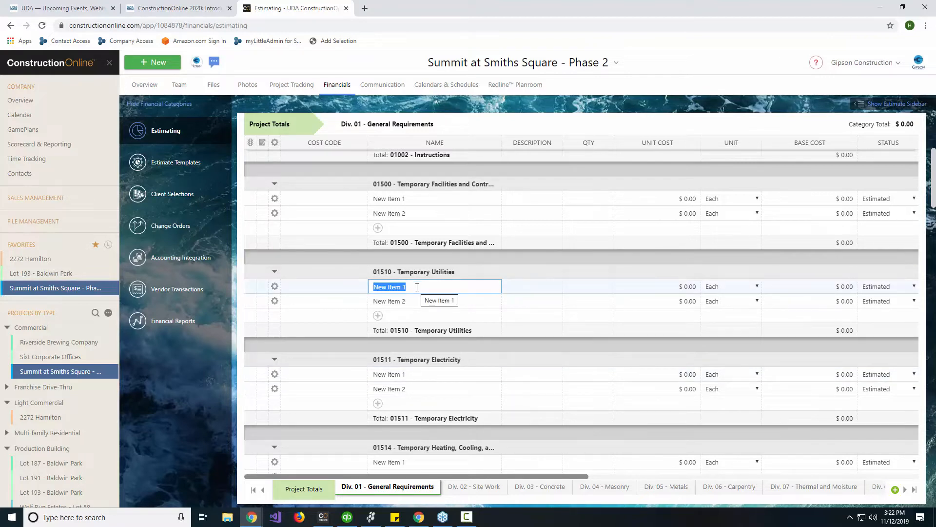
click(414, 375)
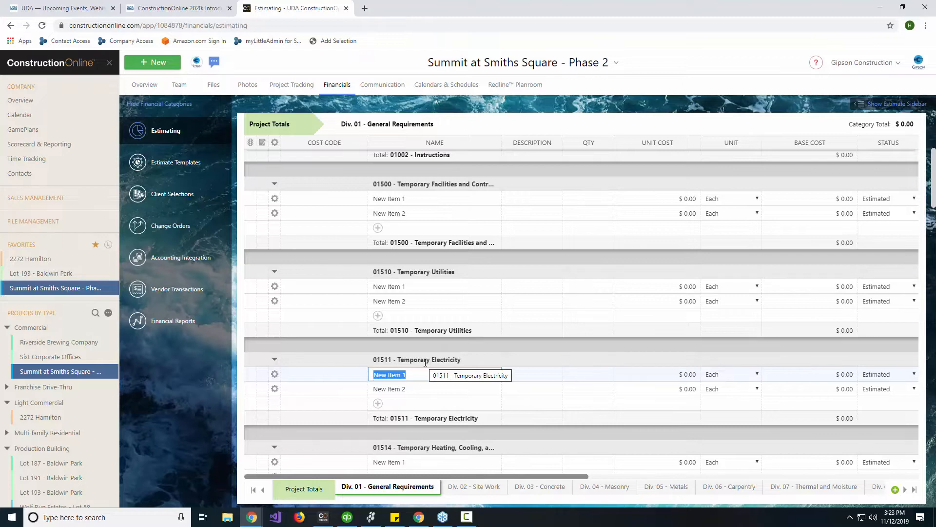
Step: Open the 2272 Hamilton project's estimating page and review the templates available for creating an estimate, without creating one
click(67, 258)
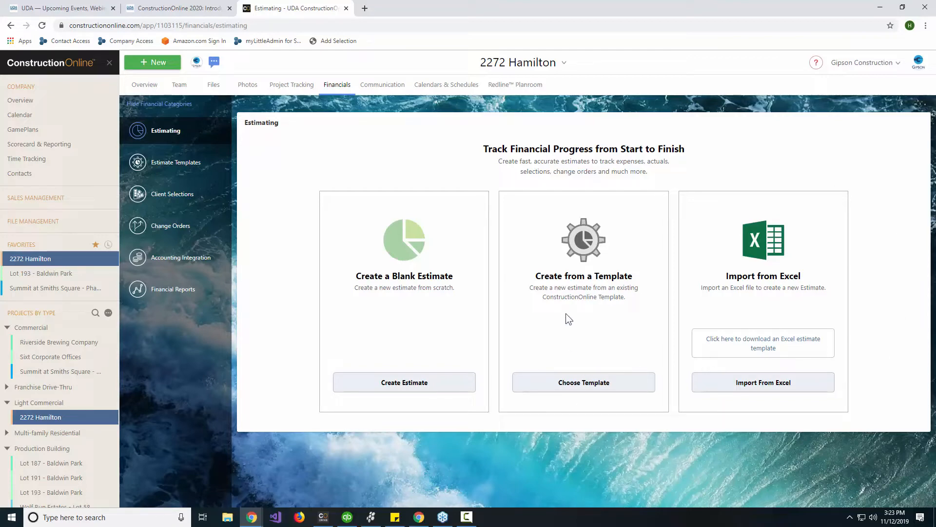
click(569, 383)
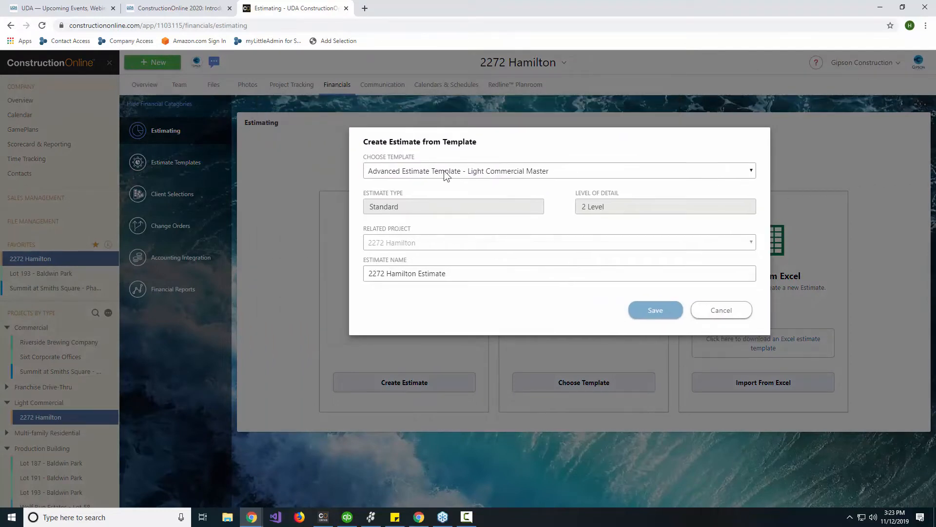
click(443, 171)
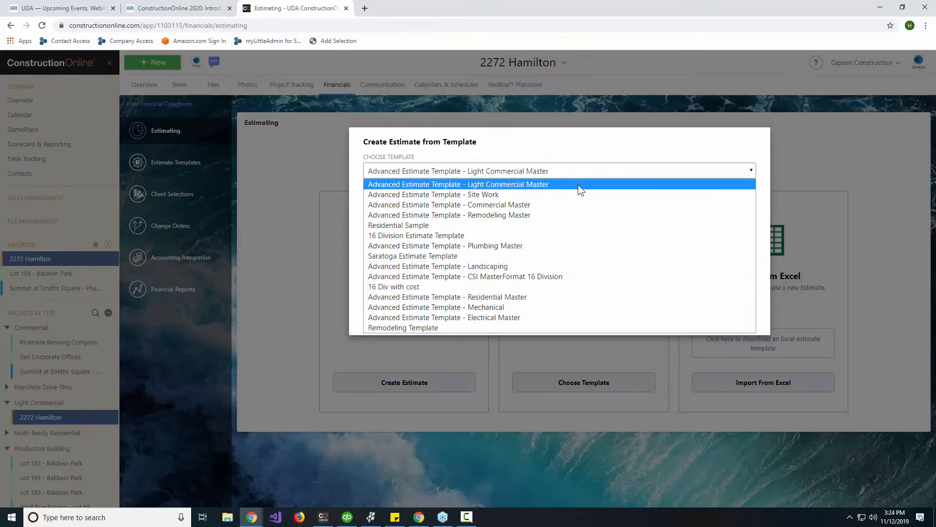
click(294, 154)
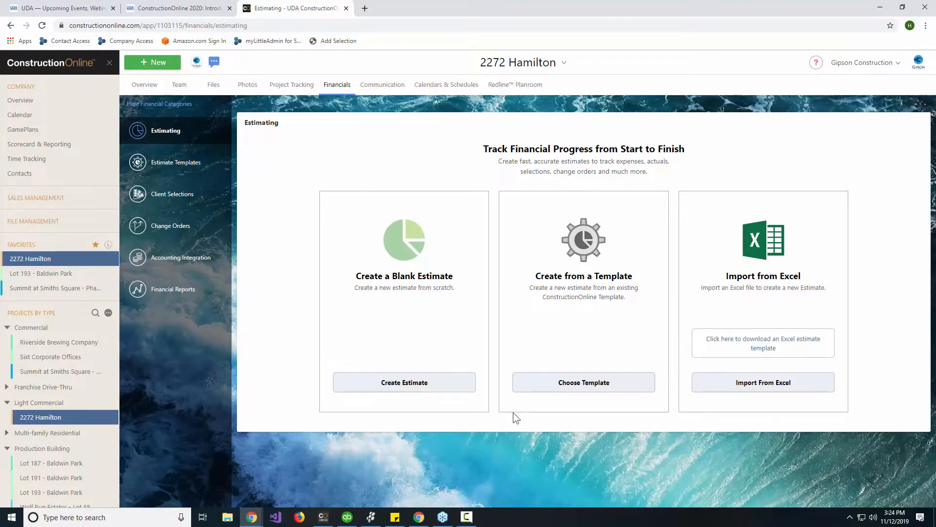
Step: Create a blank Standard Estimate for 2272 Hamilton at the Three-Level Estimate detail level and reload the page
click(420, 387)
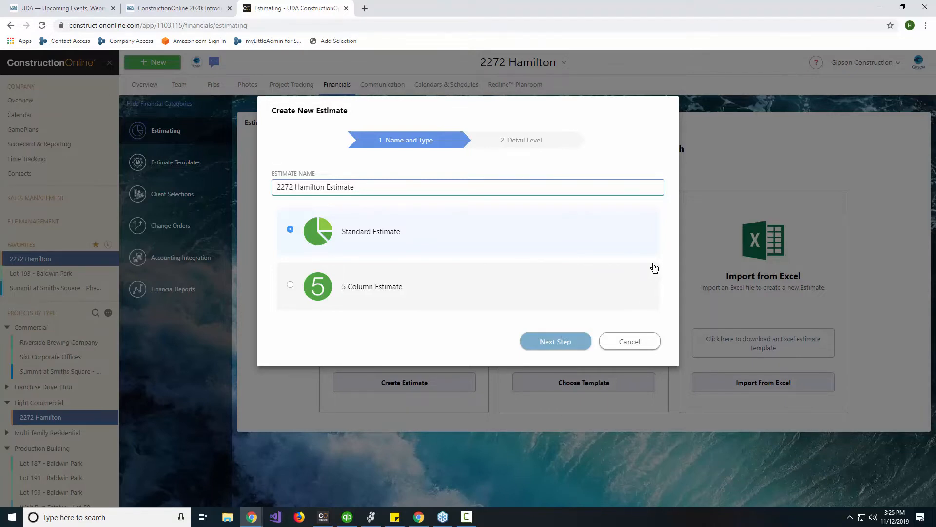
click(565, 344)
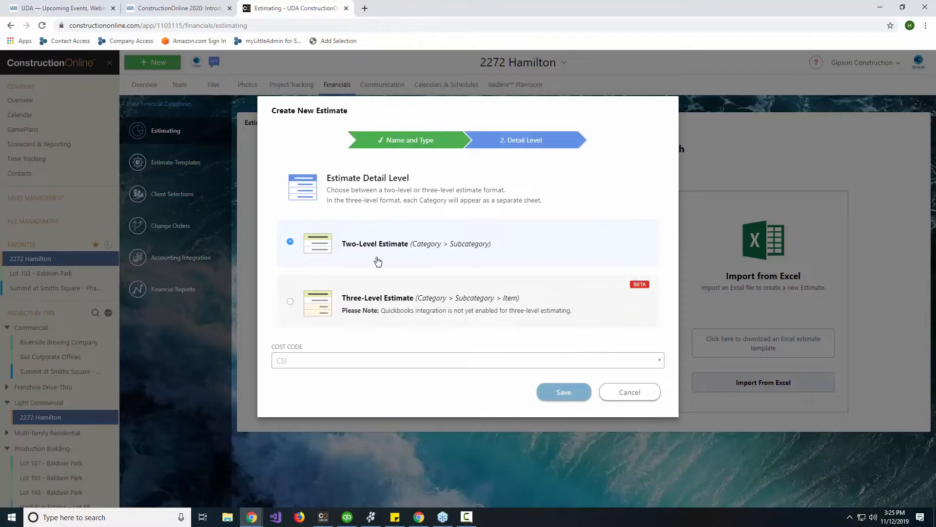
click(442, 315)
click(359, 237)
click(361, 304)
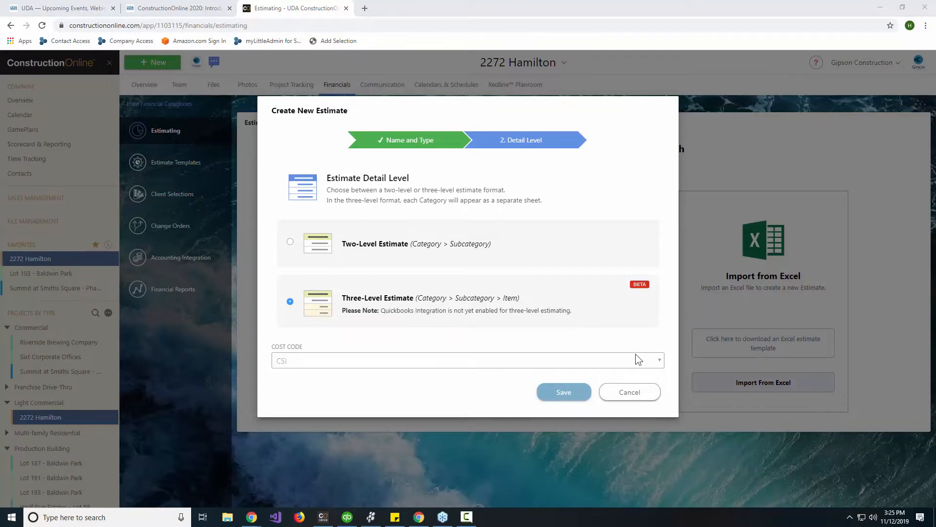
click(569, 392)
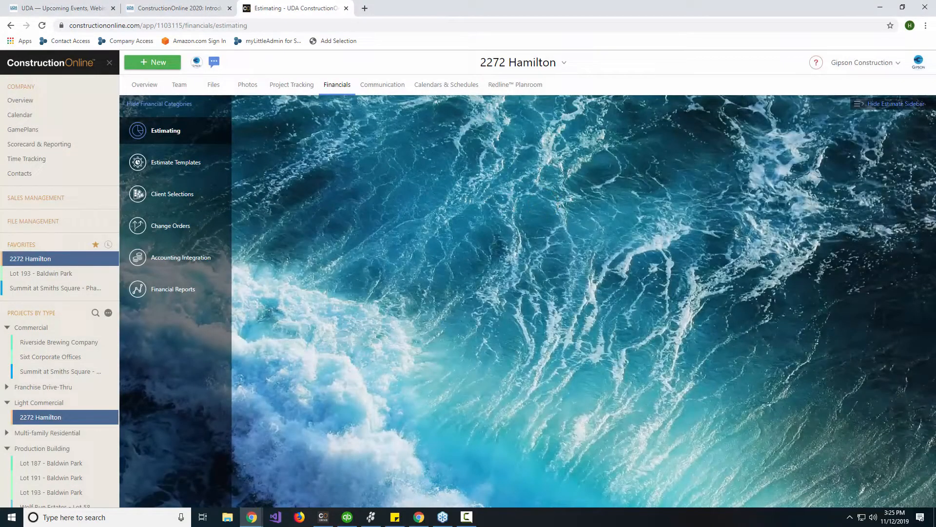
click(42, 25)
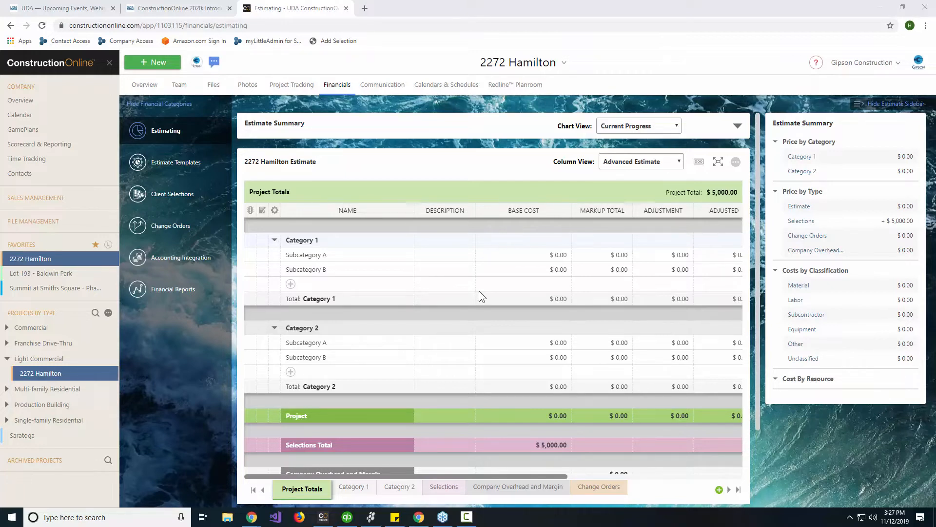
Step: Expand the estimate view and rename Category 1 as Planning
click(719, 163)
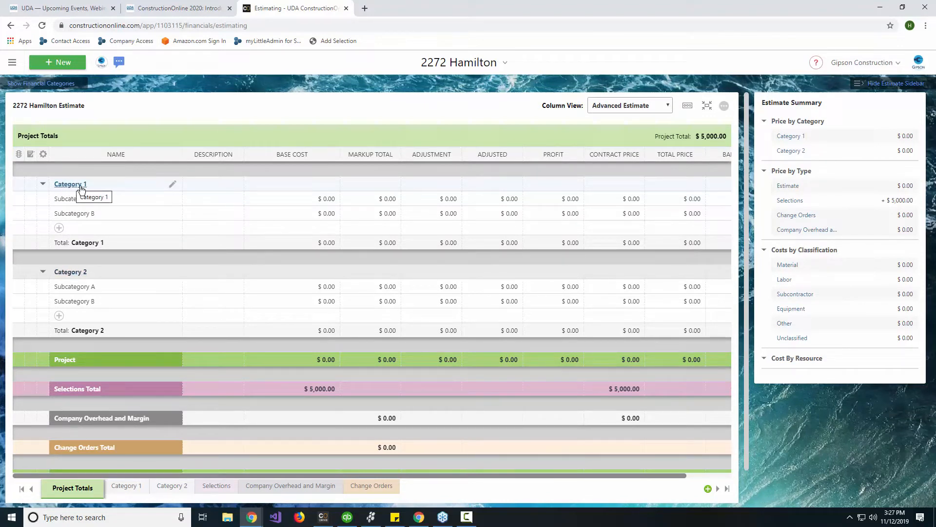
click(173, 184)
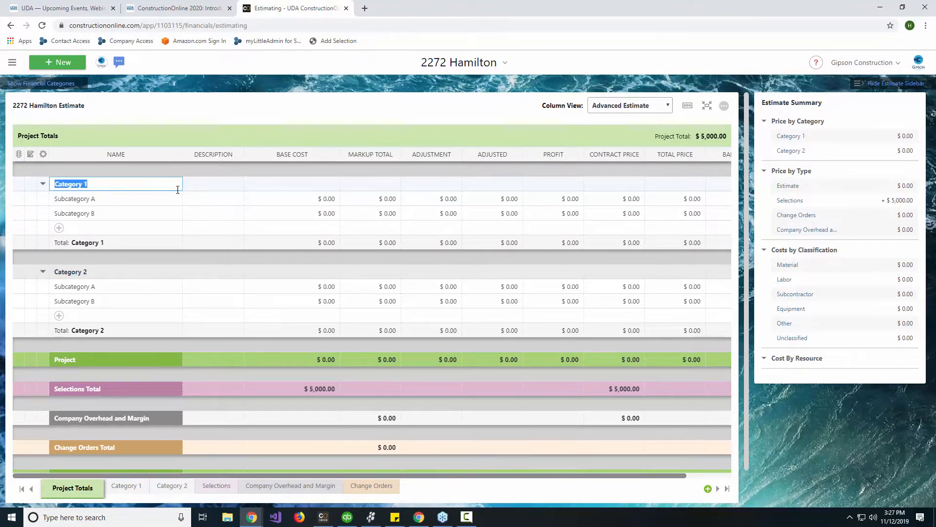
text(Planning)
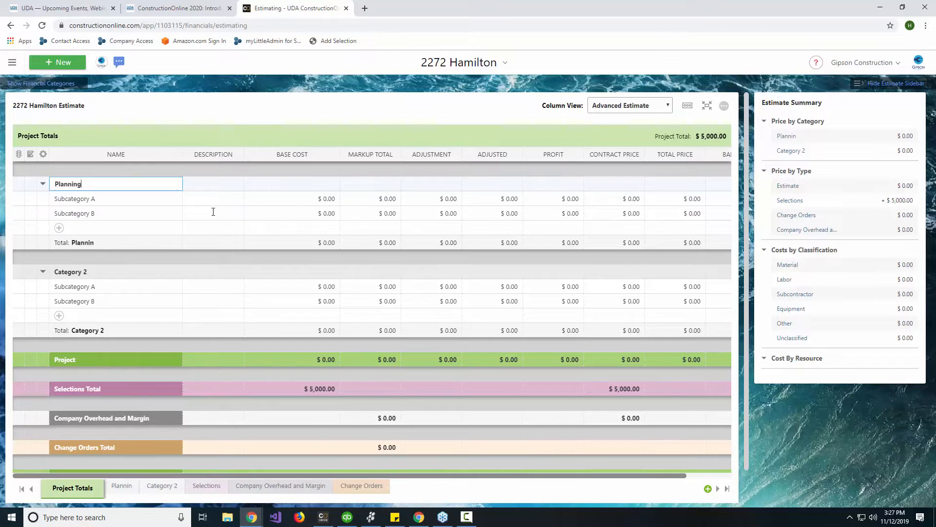
key(Return)
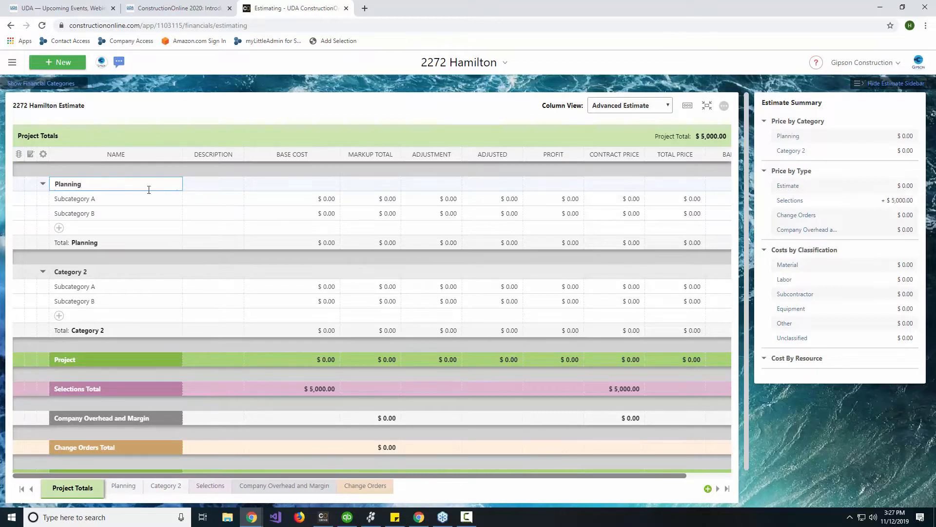
Step: Add a third subcategory under Planning and rename Subcategory A as Design Services
click(177, 229)
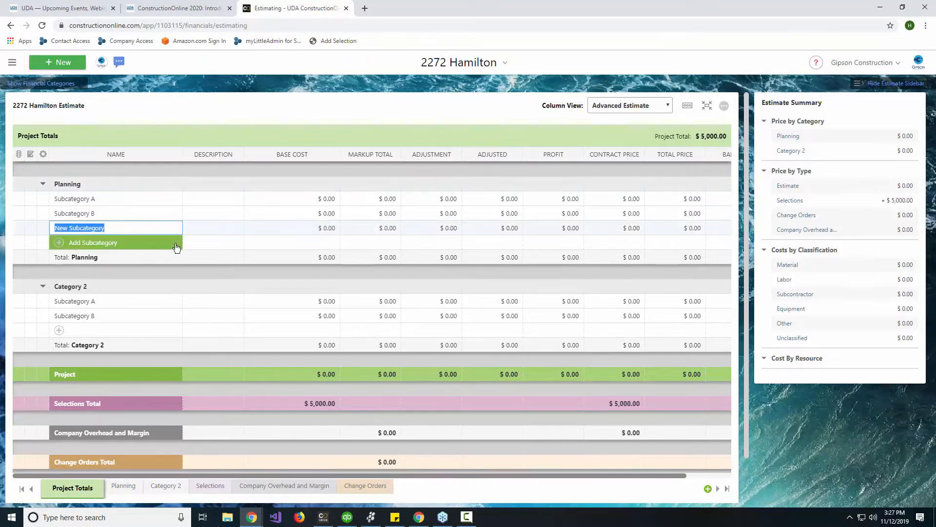
click(171, 199)
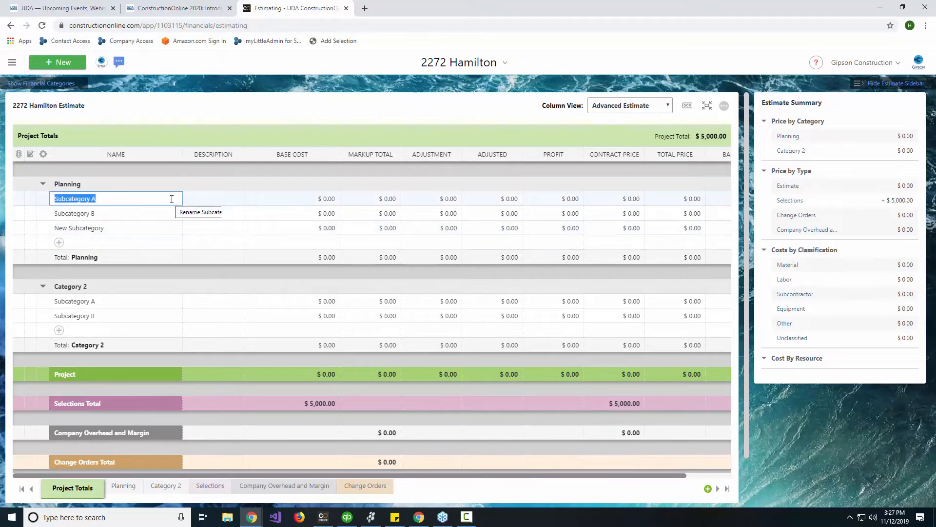
text(Design )
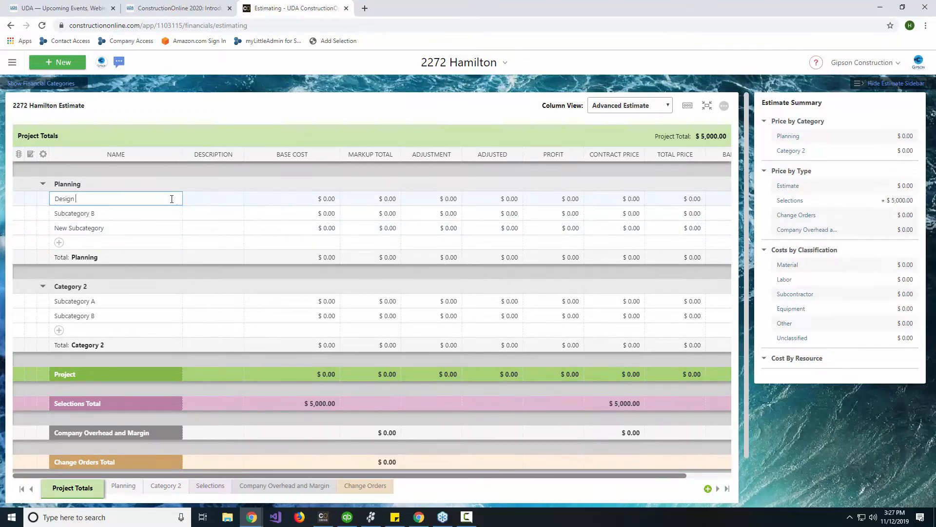
text(Services)
key(Return)
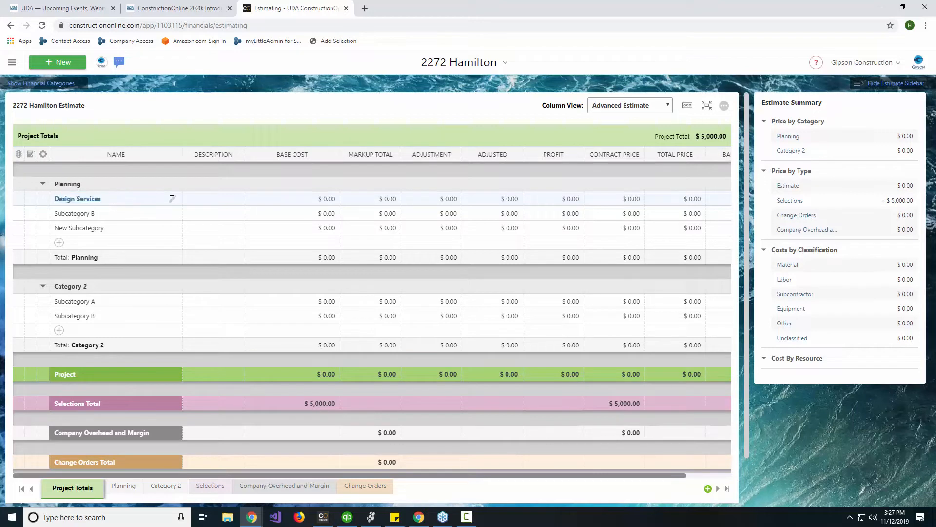
Step: Under Planning, rename Subcategory B as Drawings and the new subcategory as Permits
click(171, 213)
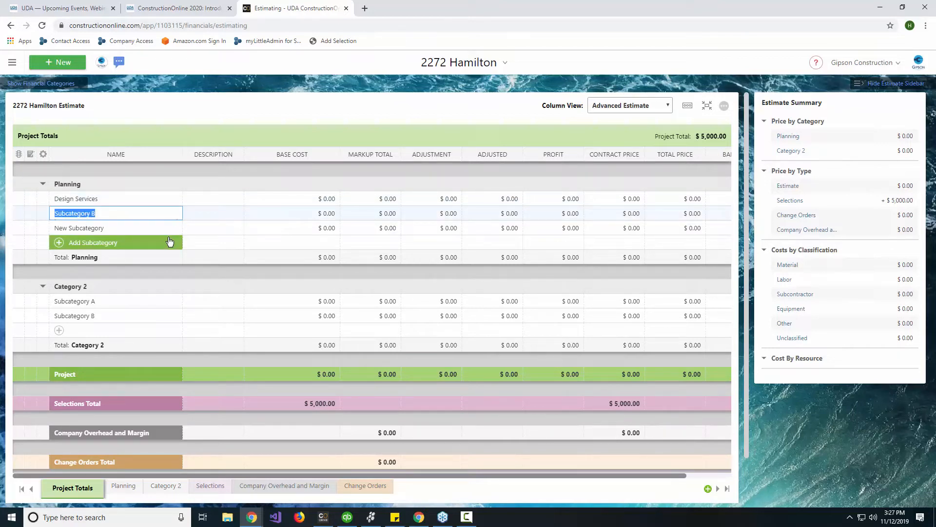
text(Drawings)
click(173, 229)
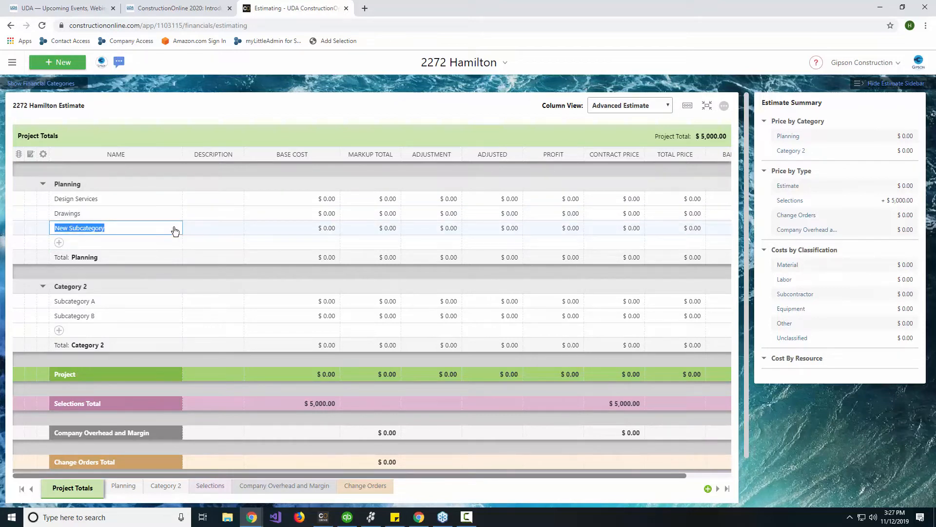
text(Permits)
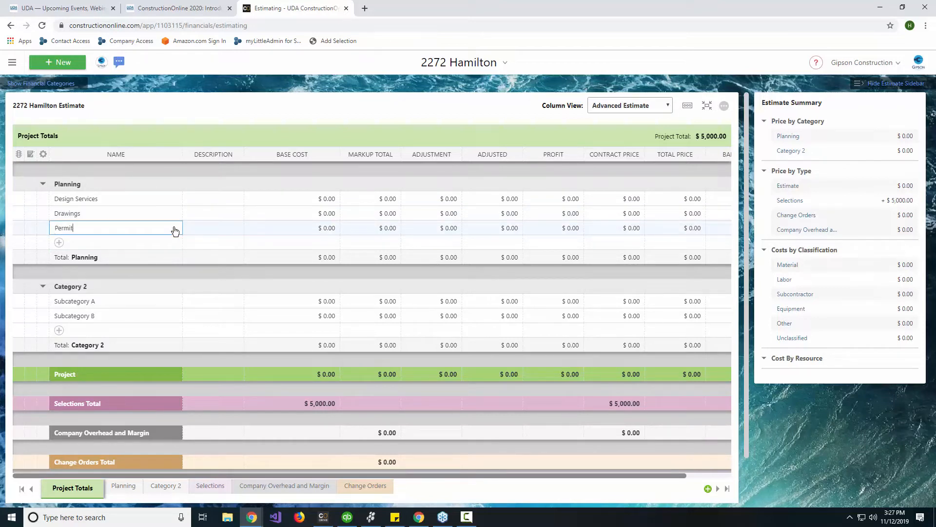
key(Return)
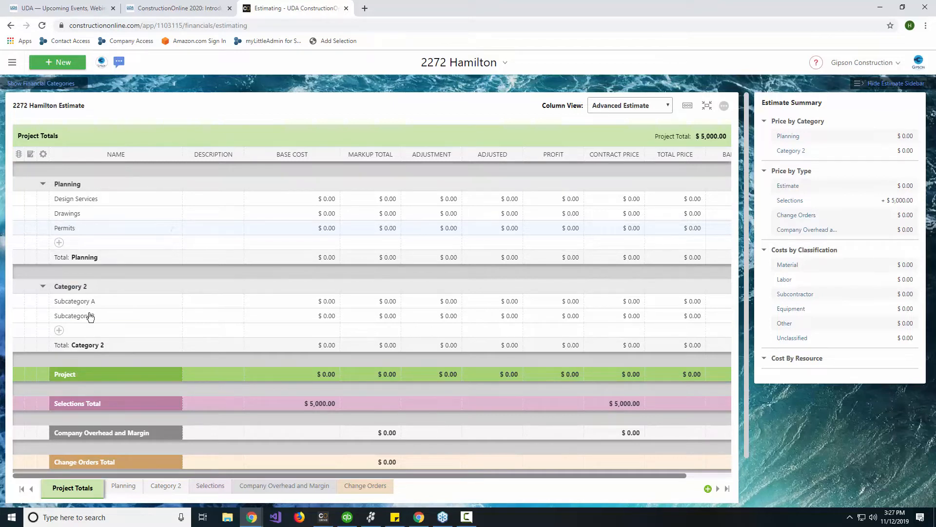
Step: Add three more subcategories under Planning named Item 1, Item 2 and Item 3
click(83, 243)
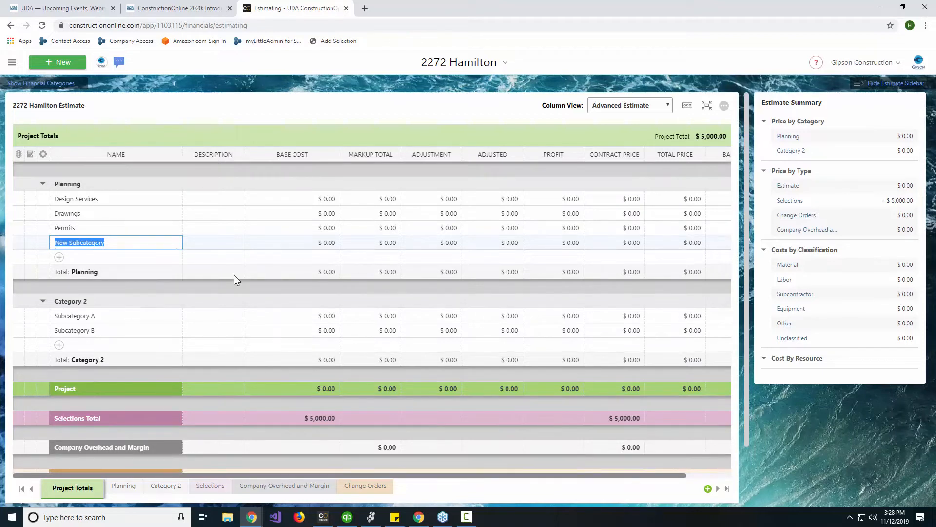
text(Item 1)
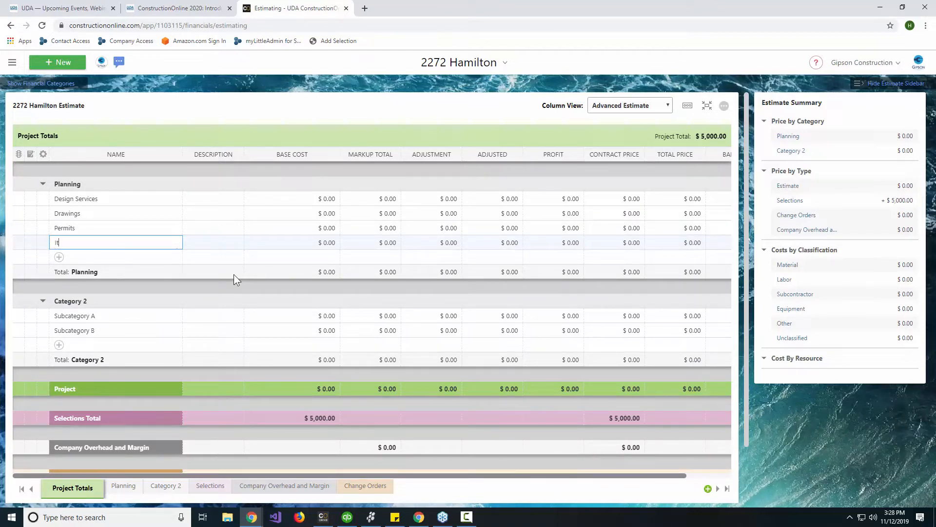
key(Return)
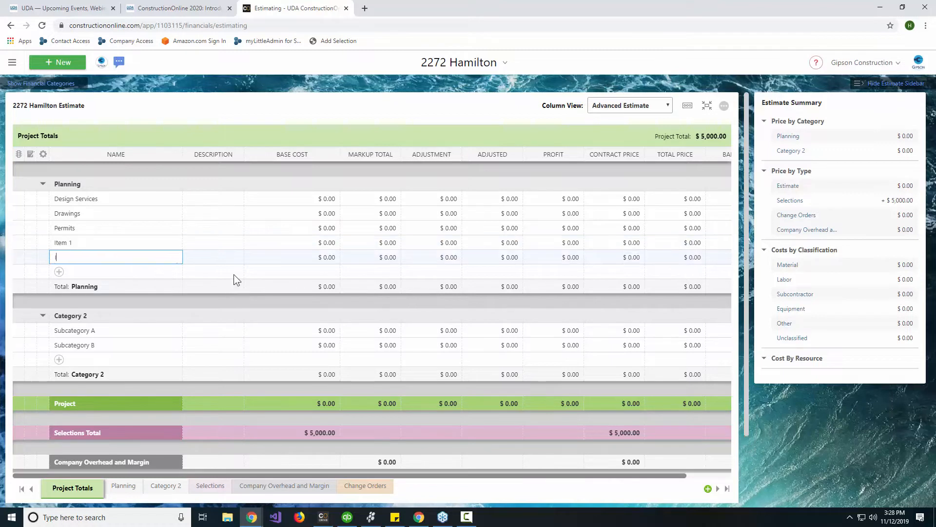
text(Item 2)
key(Return)
text(Ite)
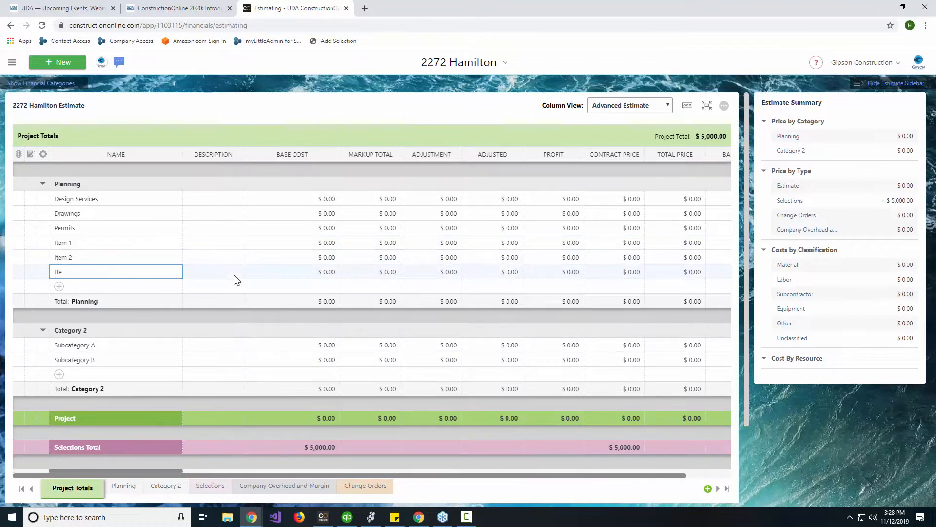
text(m 3)
key(Return)
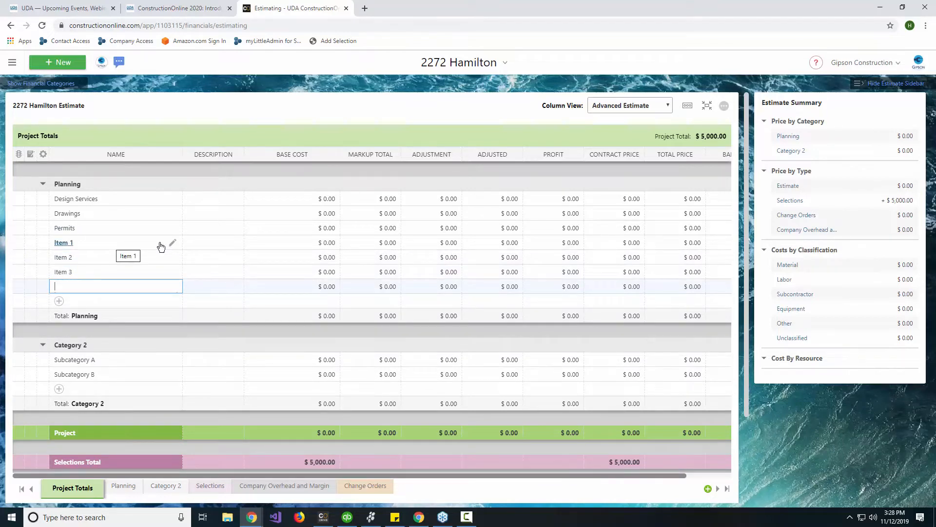
Step: Go to the Item 1 subcategory from the project totals and view the subcategories in the Planning category sheet
right_click(175, 244)
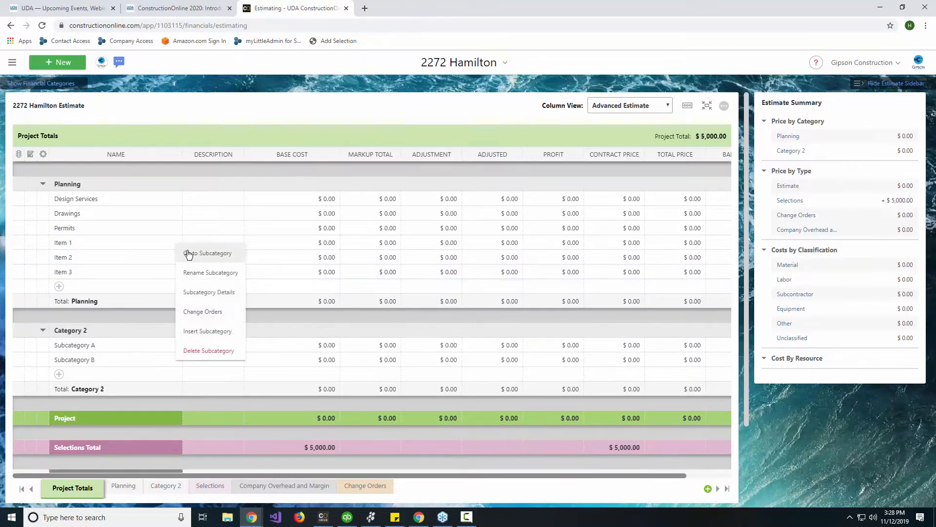
click(188, 254)
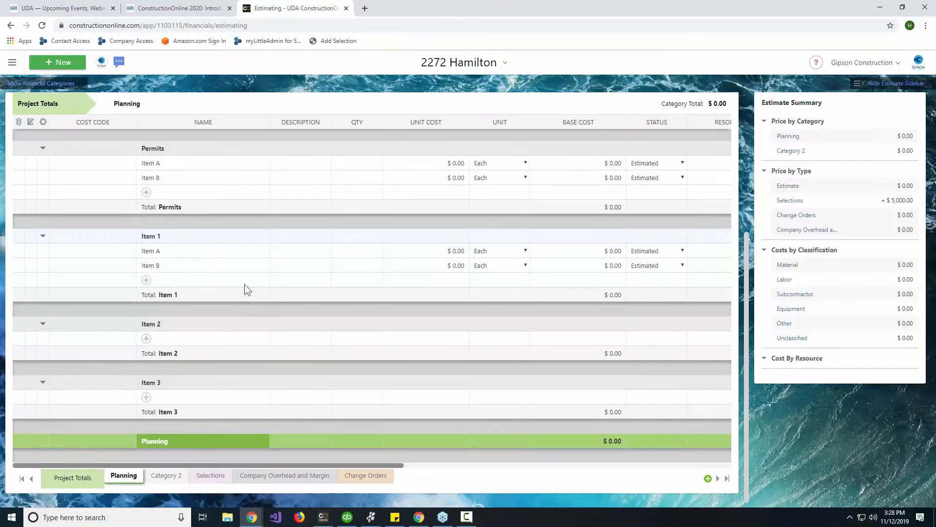
scroll(245, 289, up, 4)
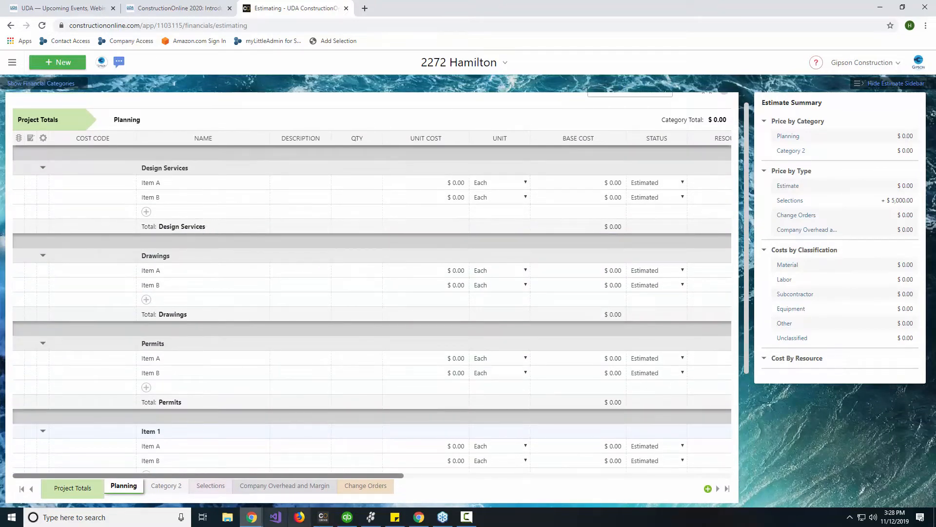
mouse_move(322, 517)
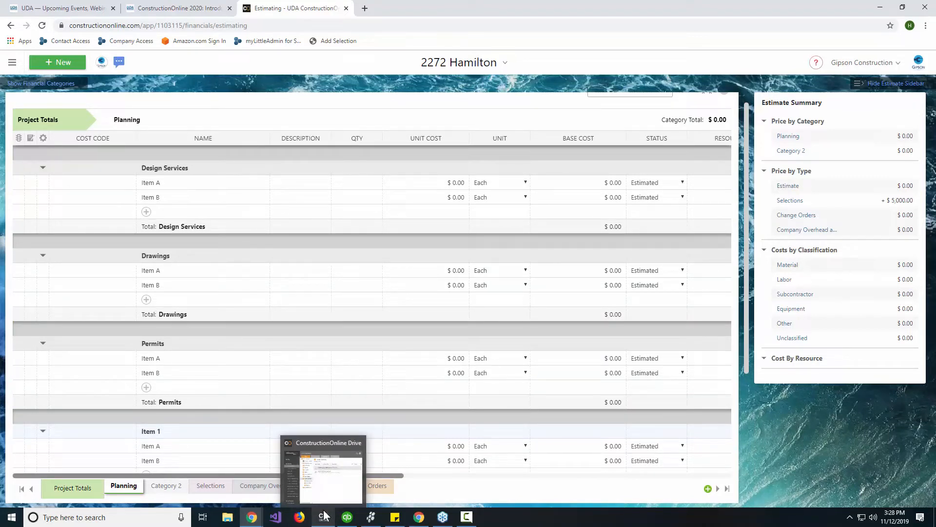
Step: Open Category 2 and rename it as Demolition
click(172, 489)
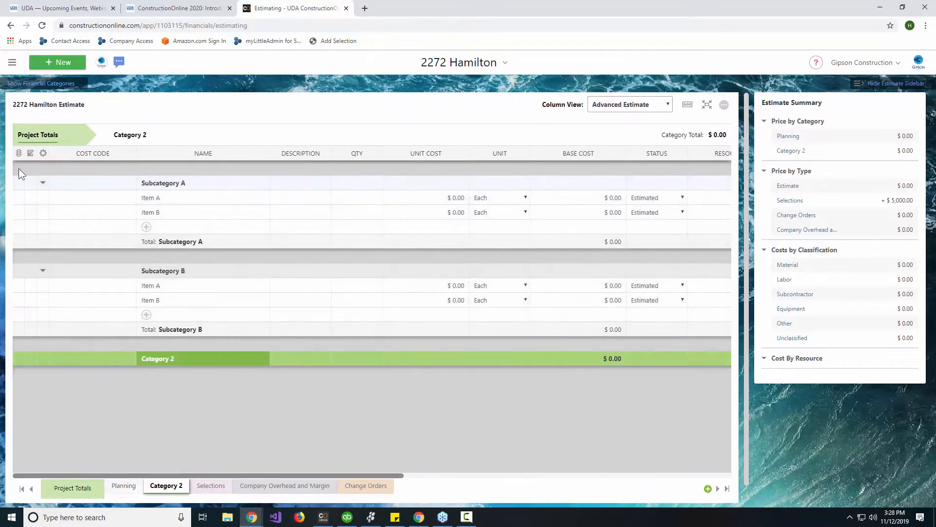
click(132, 135)
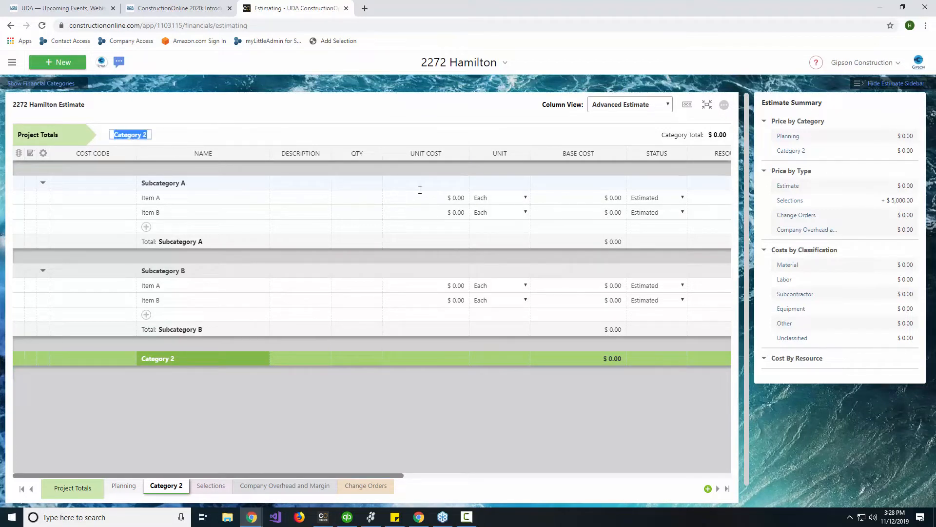
text(Demolition)
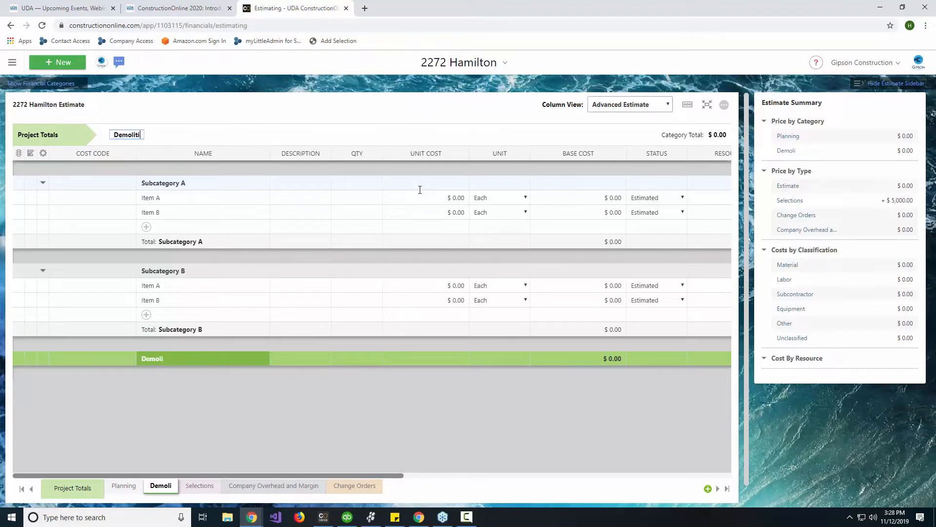
key(Return)
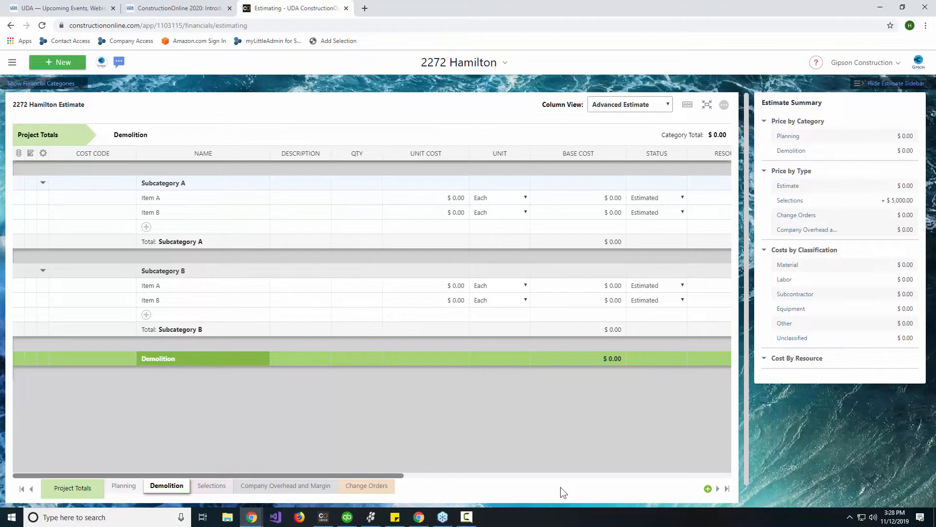
Step: Add five new categories to the 2272 Hamilton estimate
click(708, 489)
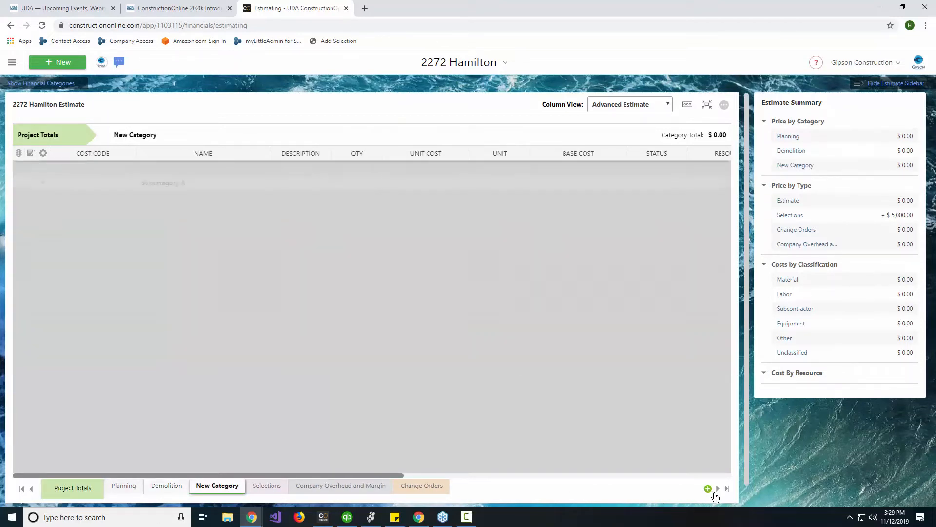
click(707, 489)
click(707, 489)
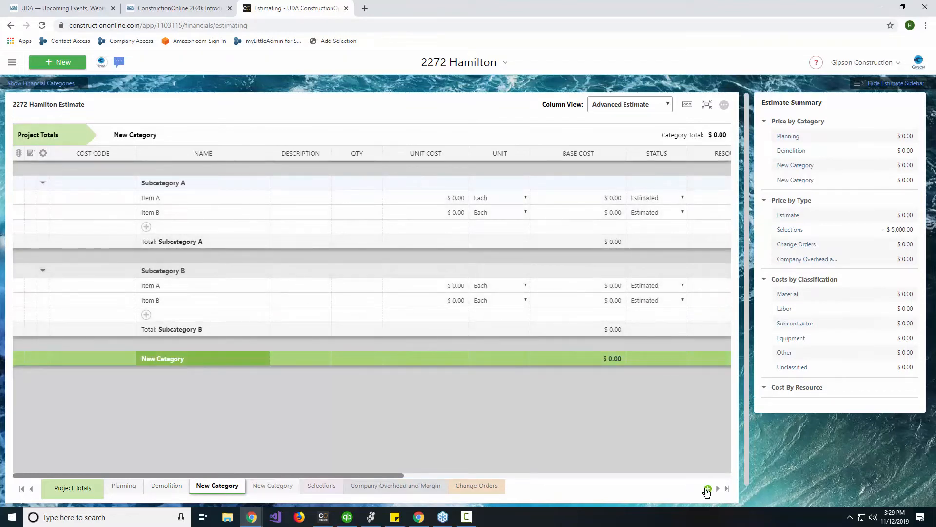
click(707, 488)
click(707, 489)
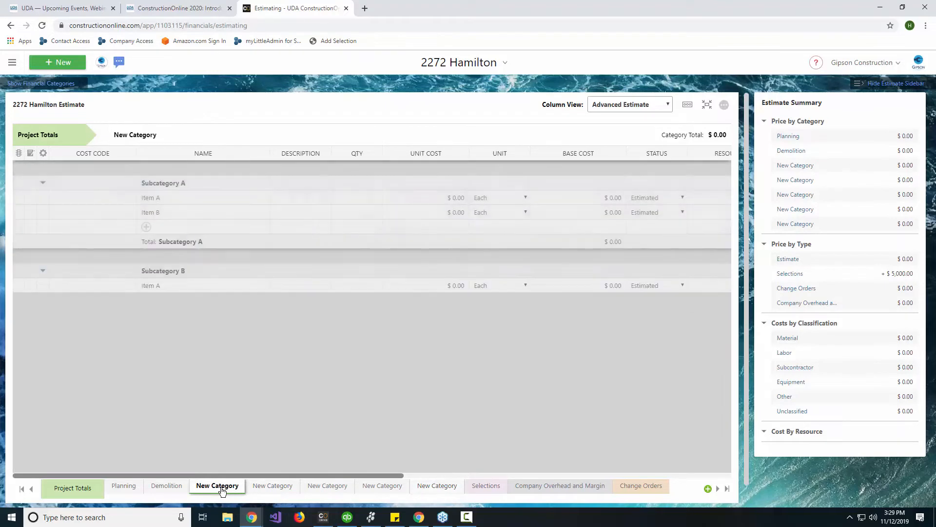
Step: Rename the first new category, directly after Demolition, as Site Work
right_click(246, 490)
click(251, 419)
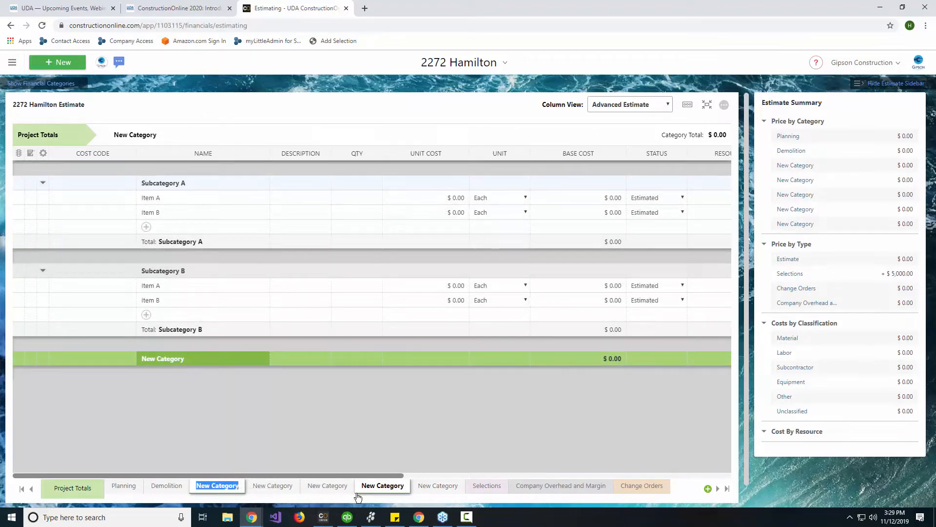
text(Site Work)
key(Return)
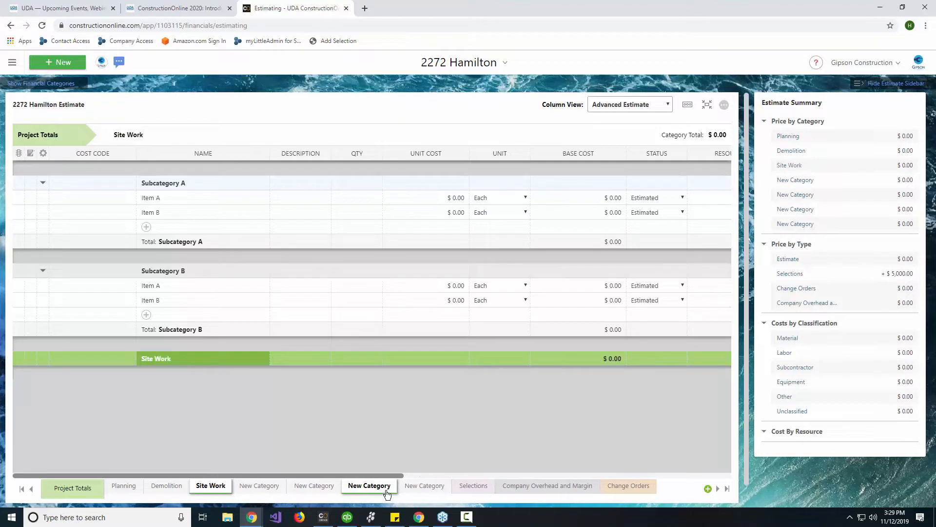
Step: Rename the new category following Site Work as Foundation
right_click(274, 492)
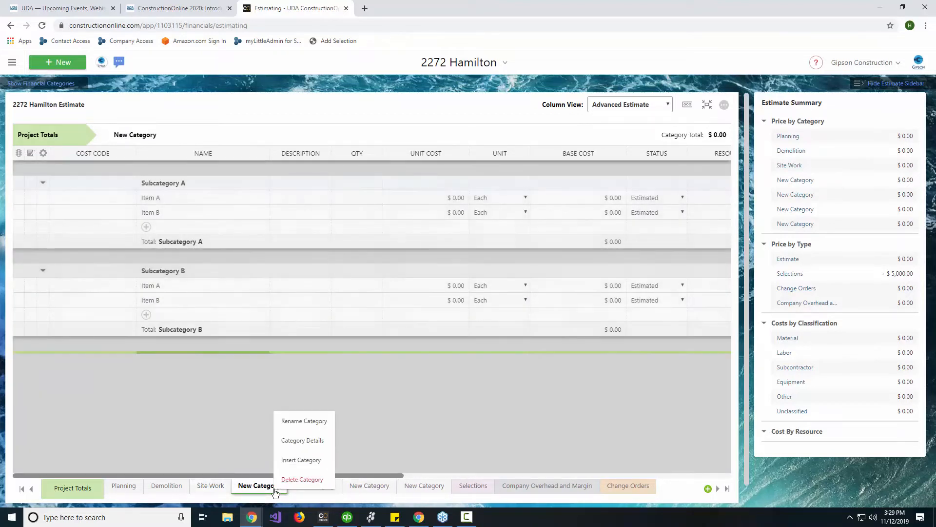
click(297, 421)
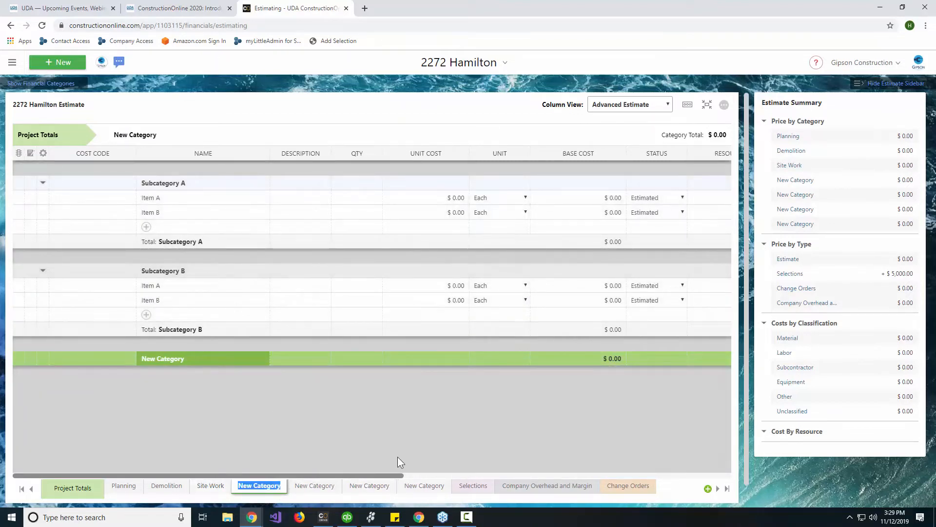
text(Found)
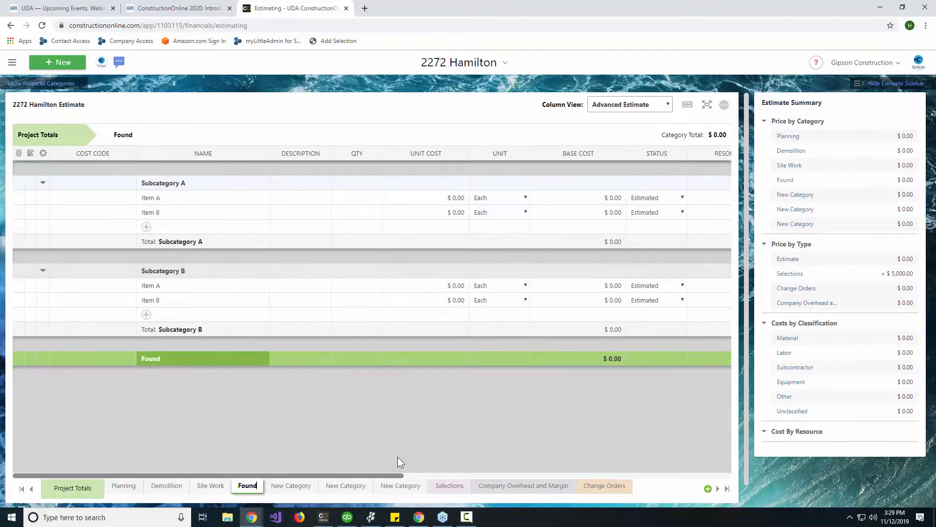
text(ation)
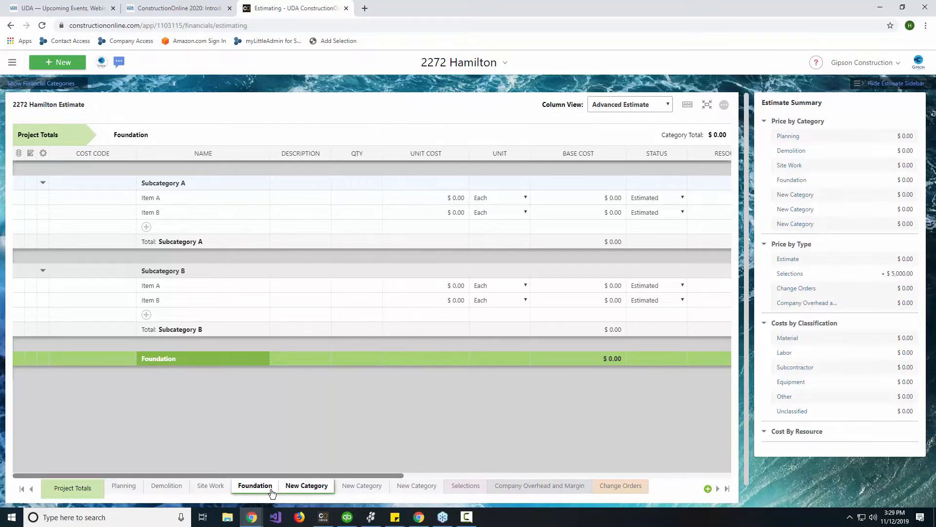
Step: Reorder the categories after Planning to Foundation, Site Work, Demolition, and check the new order in the project totals
mouse_move(272, 492)
mouse_down()
mouse_move(162, 491)
mouse_move(263, 493)
mouse_up()
click(84, 492)
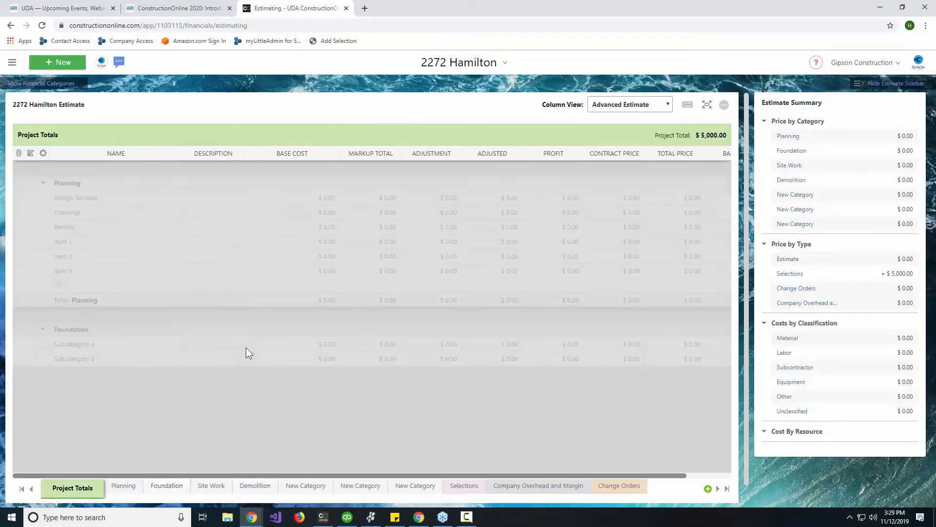
scroll(166, 400, down, 6)
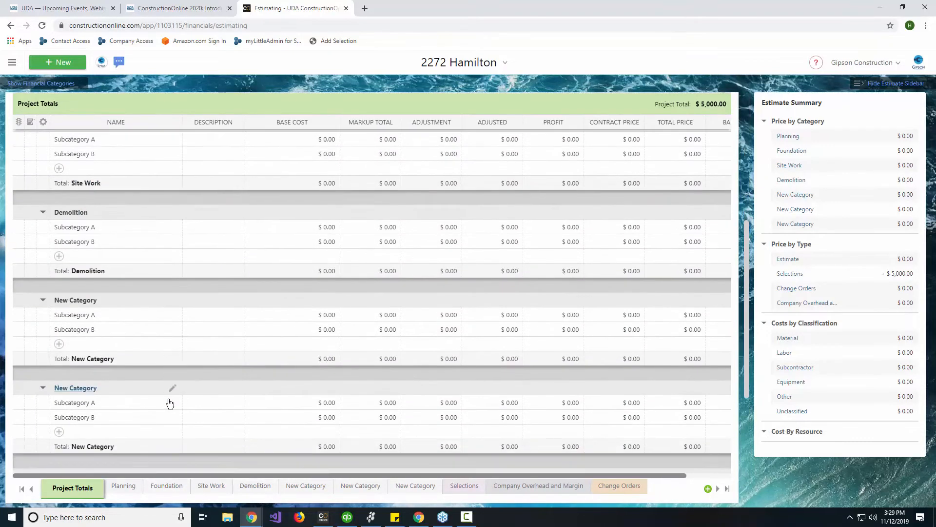
scroll(170, 403, up, 10)
click(175, 486)
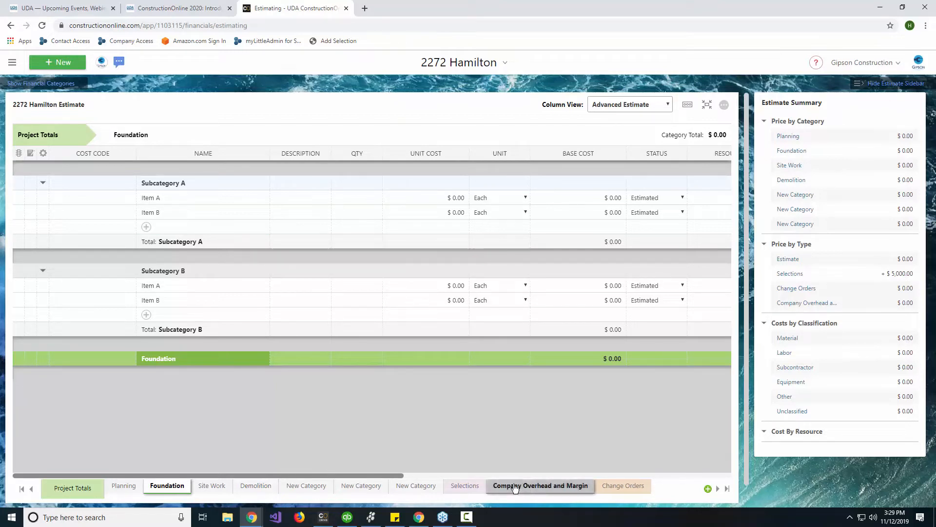
Step: Leave the expanded 2272 Hamilton estimate, switch to the Lot 193 - Baldwin Park project and expand its estimate view
click(707, 102)
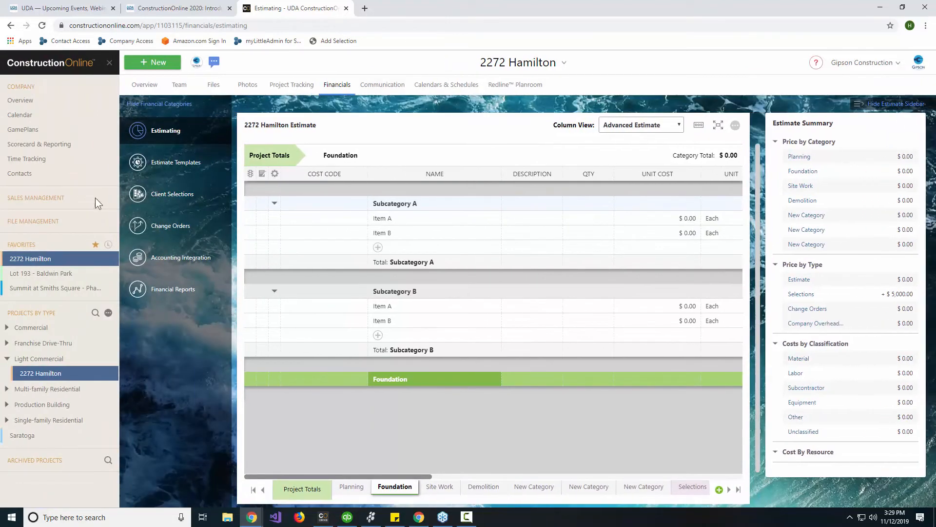
click(52, 275)
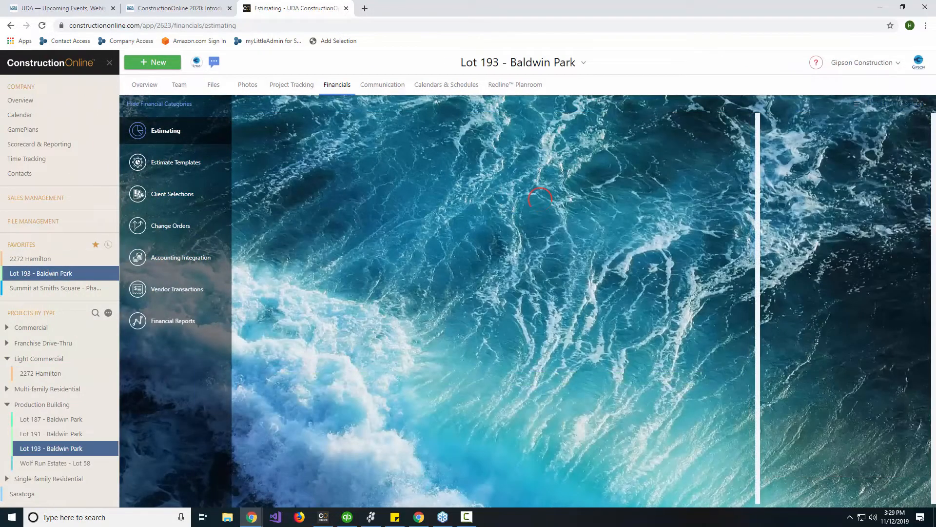
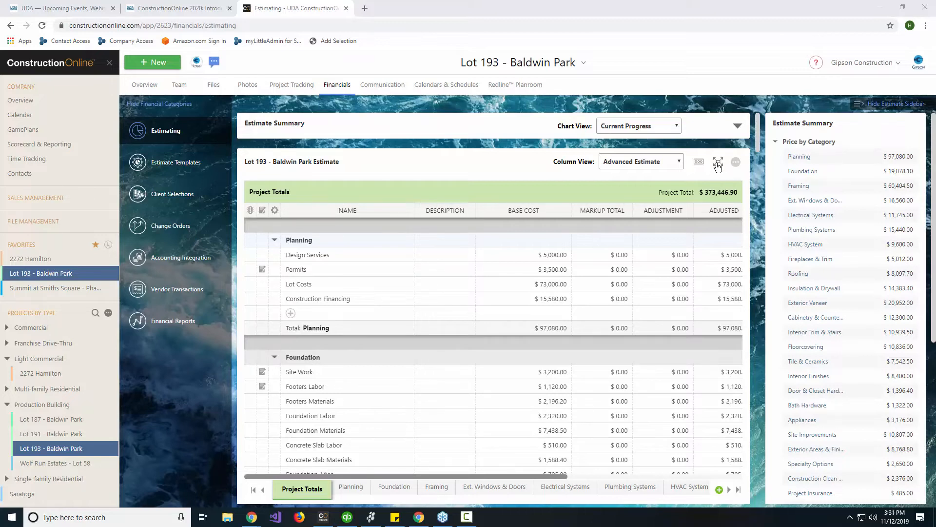
click(718, 164)
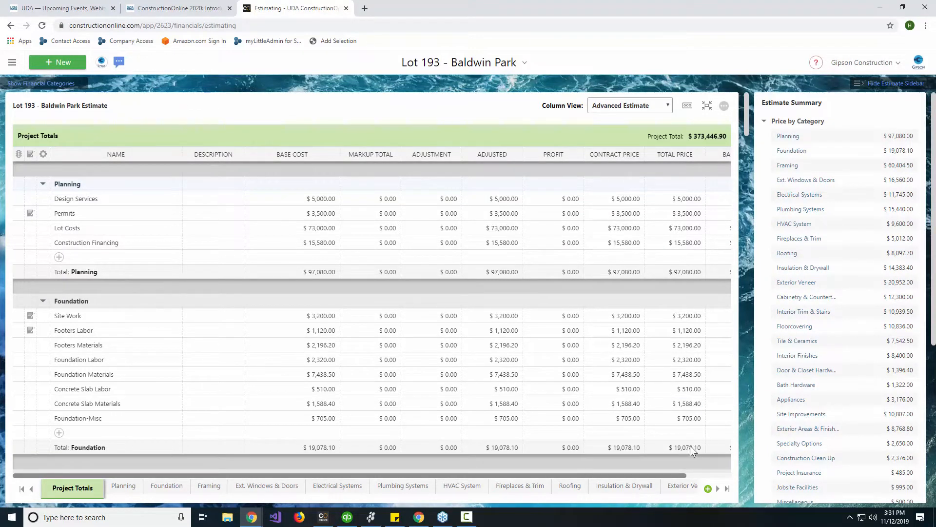
Step: Browse the Lot 193 - Baldwin Park estimate's categories through to the last one and view the Selections sheet
click(719, 489)
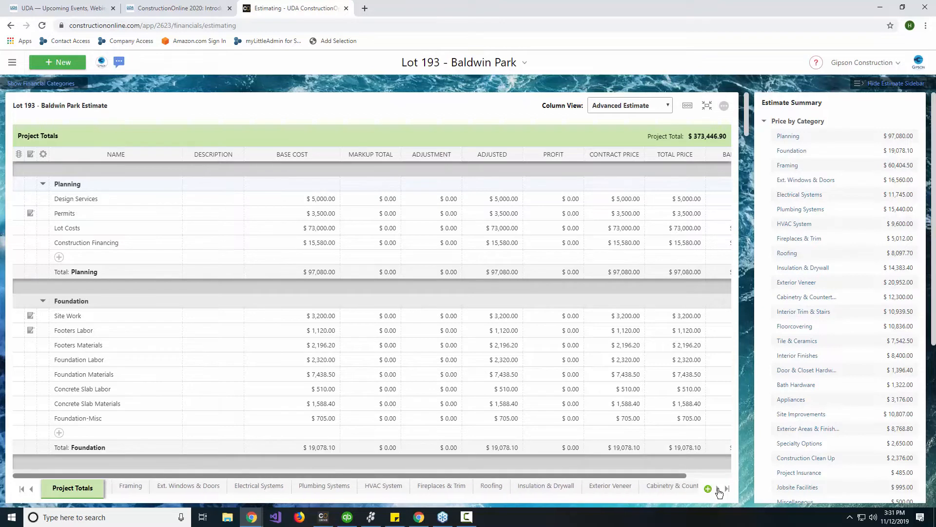
click(719, 489)
click(719, 489)
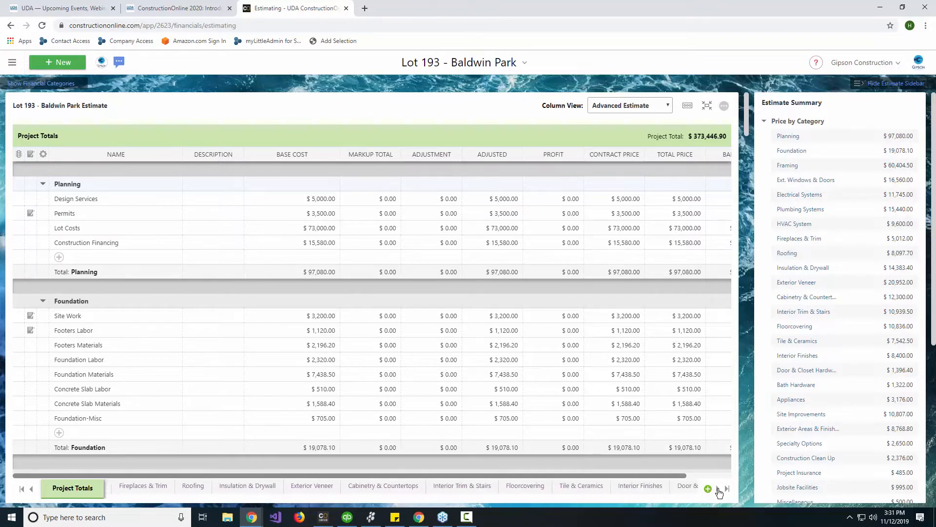
click(718, 489)
click(718, 489)
click(718, 490)
click(718, 490)
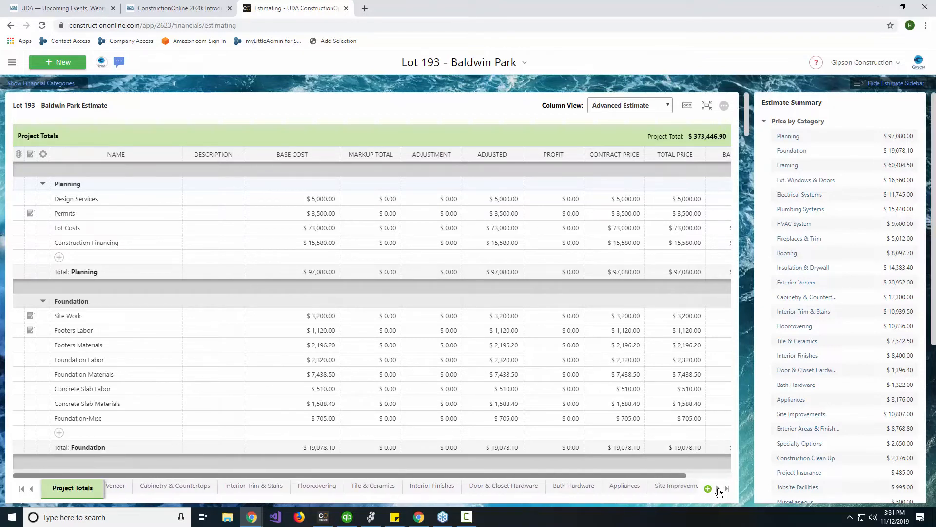
click(718, 489)
click(719, 489)
click(718, 489)
click(719, 490)
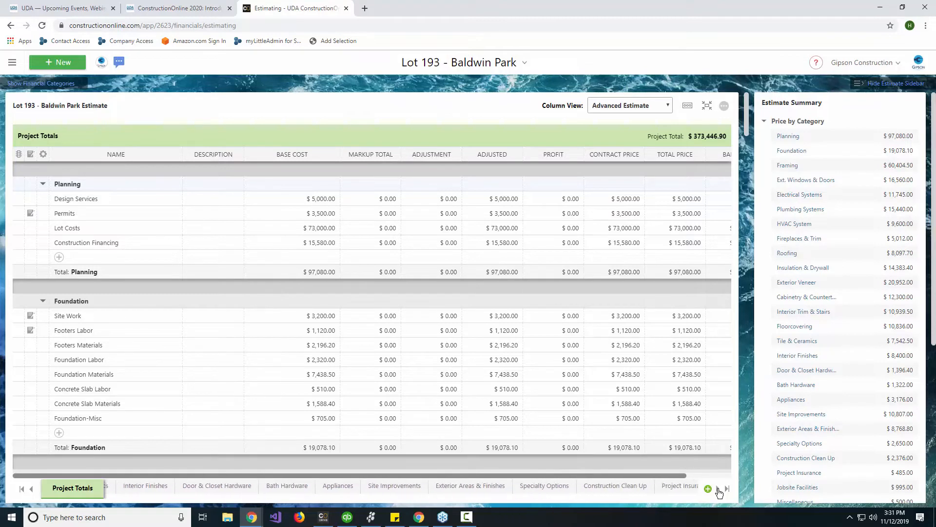
click(718, 490)
click(718, 489)
click(718, 489)
click(719, 490)
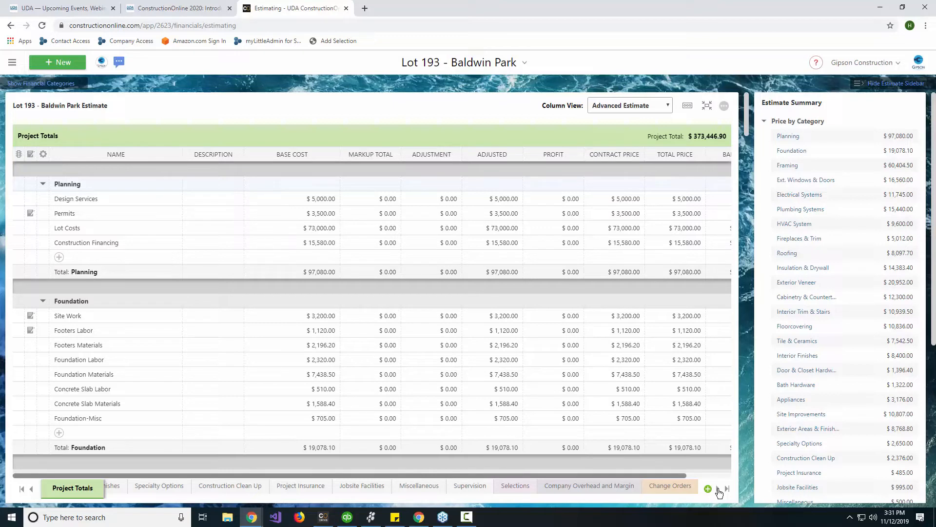
click(515, 486)
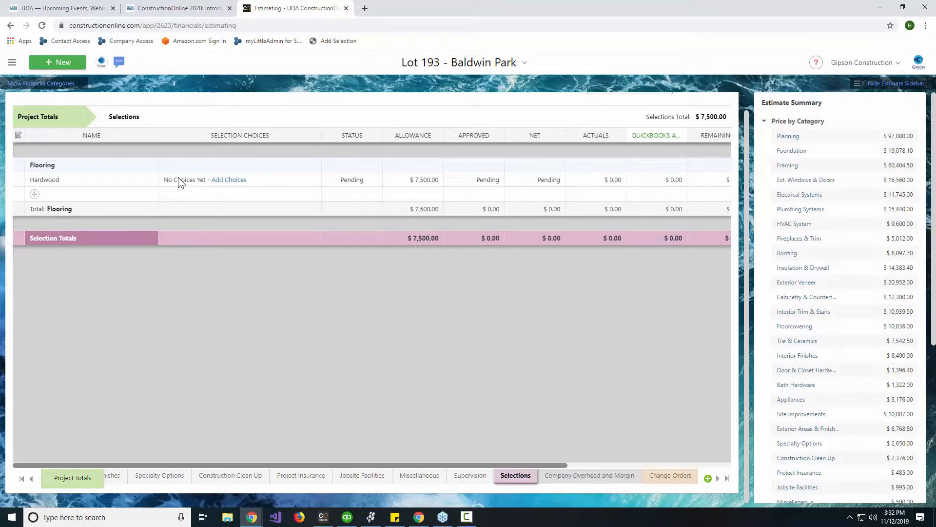
Step: Start a new selection in the Flooring category named Tile, with Master Bathroom as its location
click(98, 200)
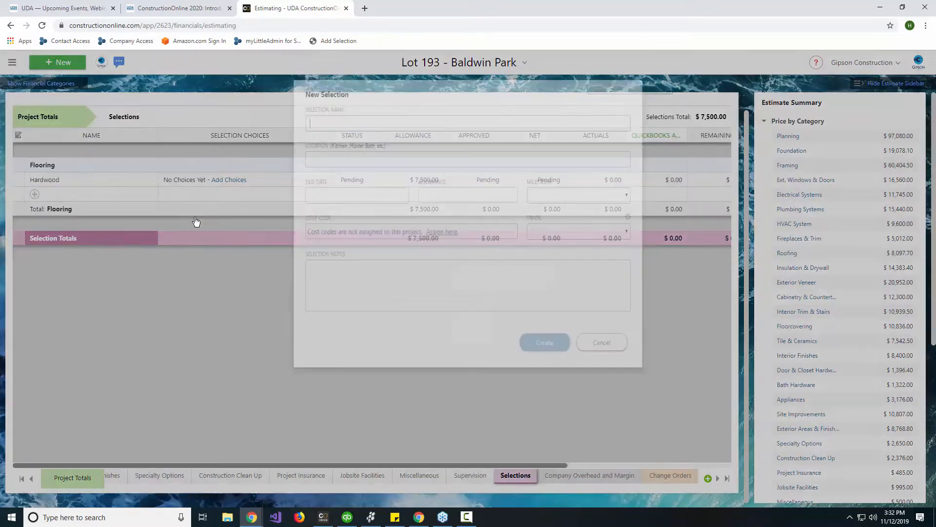
text(Til)
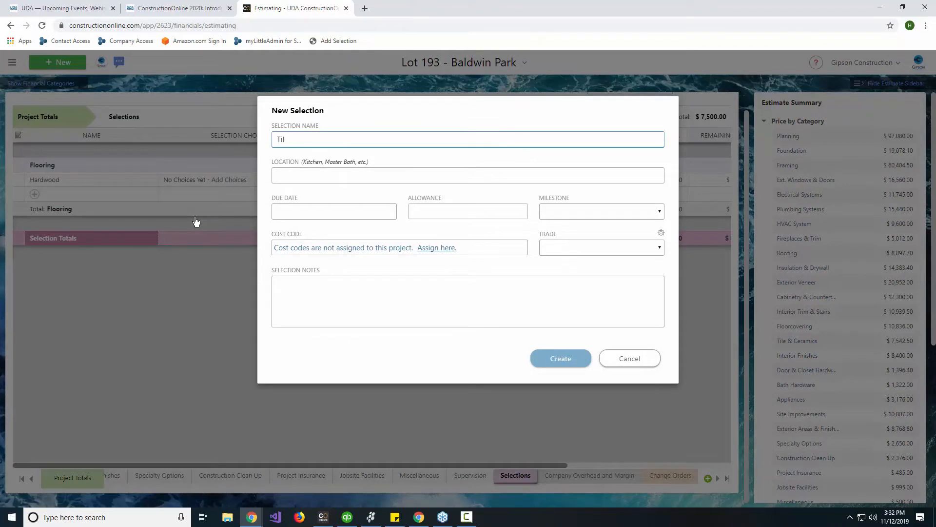
text(e)
key(Tab)
text(Mas)
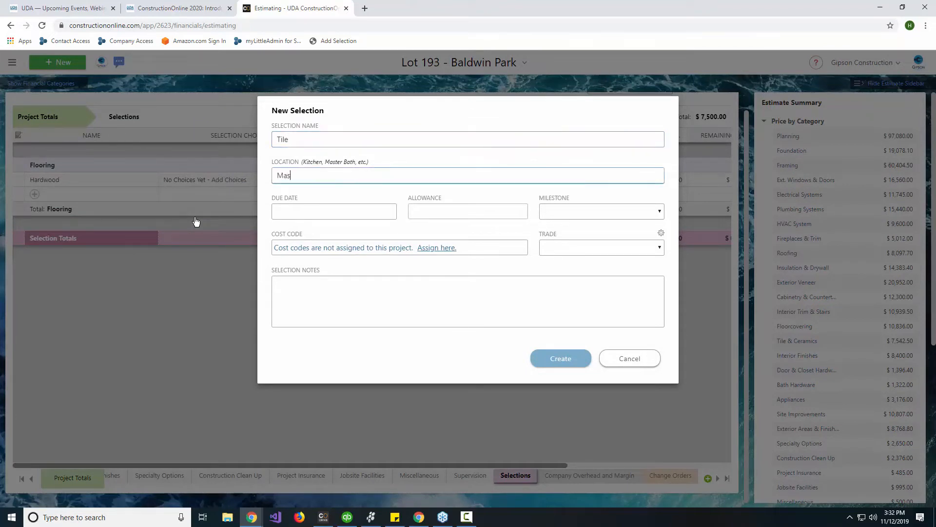
text(ter)
key(BackSpace)
key(BackSpace)
key(BackSpace)
key(BackSpace)
key(BackSpace)
text(Ba)
key(BackSpace)
key(BackSpace)
text(Master Bathroom)
Step: Give the Tile selection a due date of 11/29/2019 and an allowance of $2,000, and create it
click(334, 211)
click(364, 336)
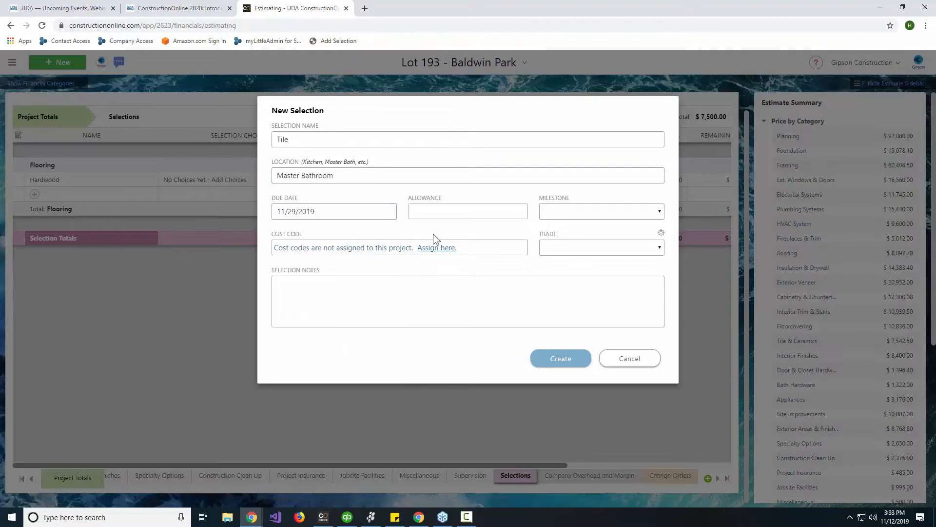
click(444, 210)
text(2000)
key(Tab)
click(526, 286)
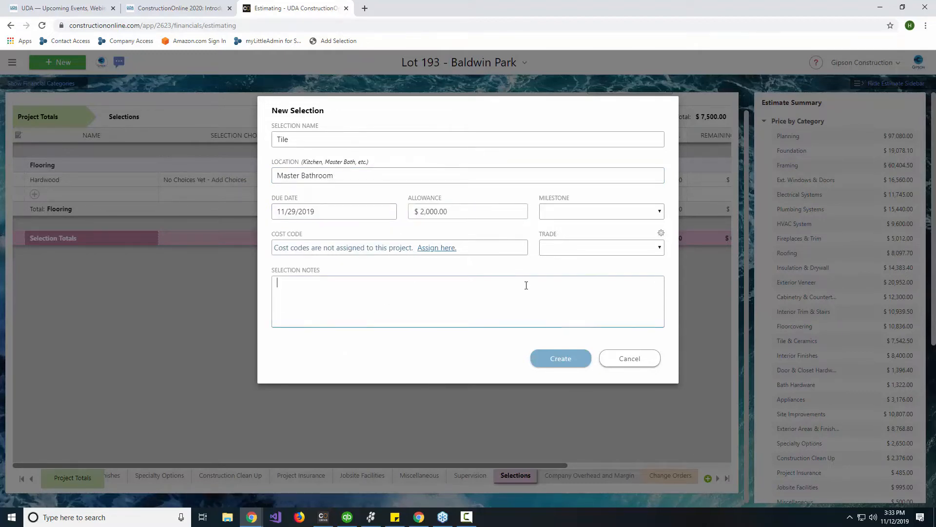
click(565, 359)
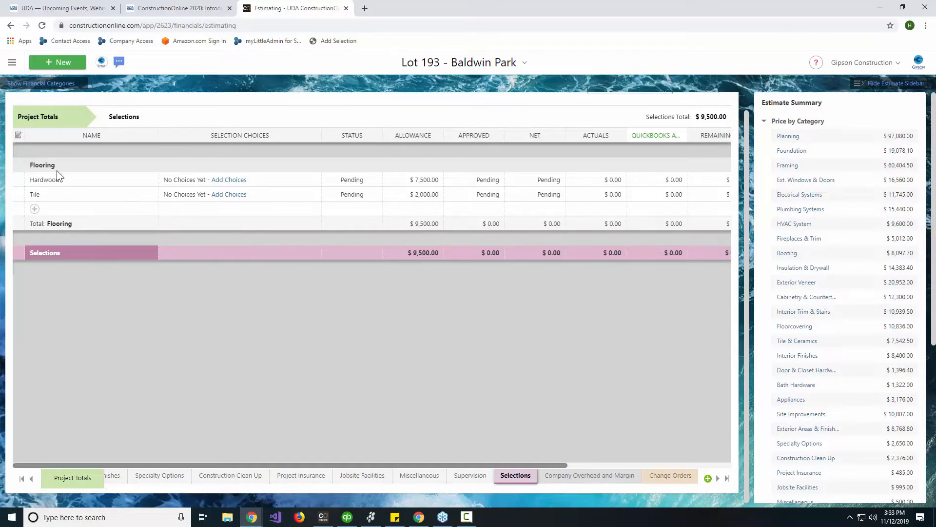
Step: Add a new selection category named Electrical Fixtures
click(48, 235)
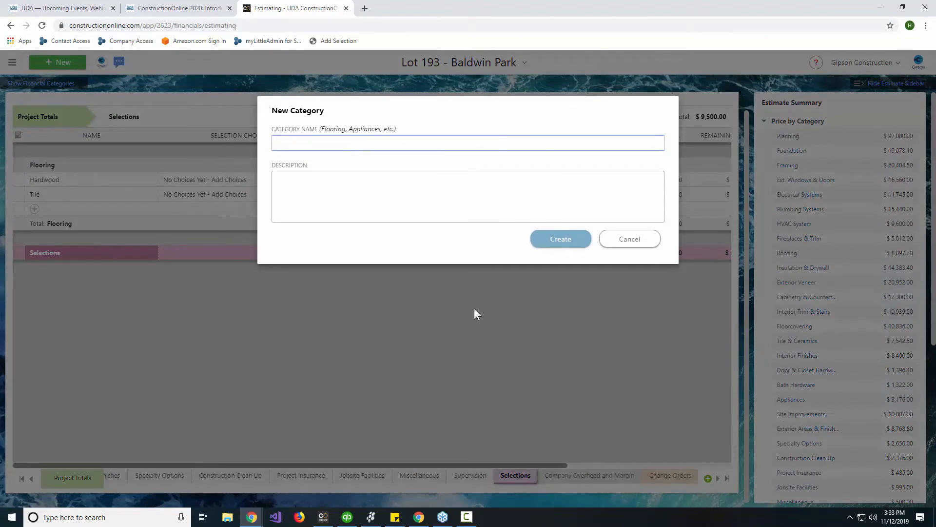
text(Electrical Fixtures)
click(556, 244)
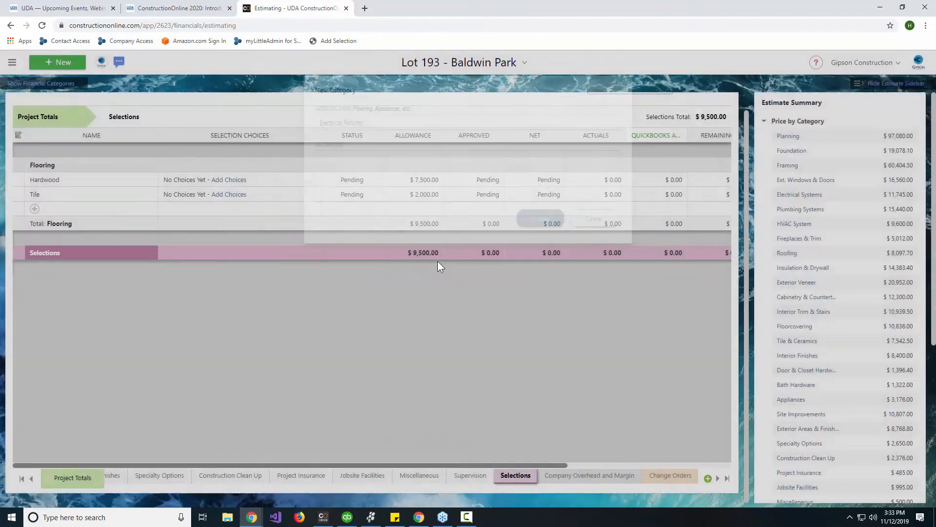
Step: Create a Light Fixtures selection under Electrical Fixtures, located in Upstairs Rooms and due 11/15/2019
click(146, 266)
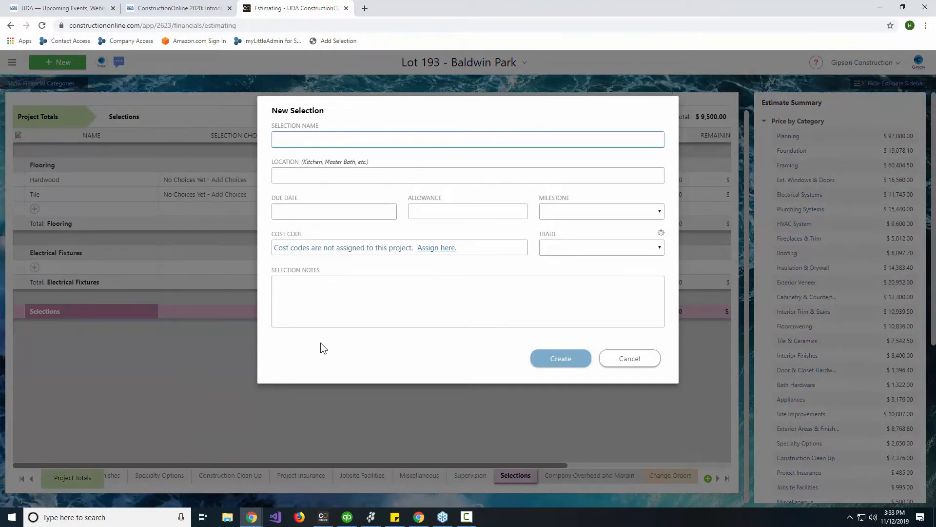
text(Light Fi)
text(xtures - )
text(Upstairs)
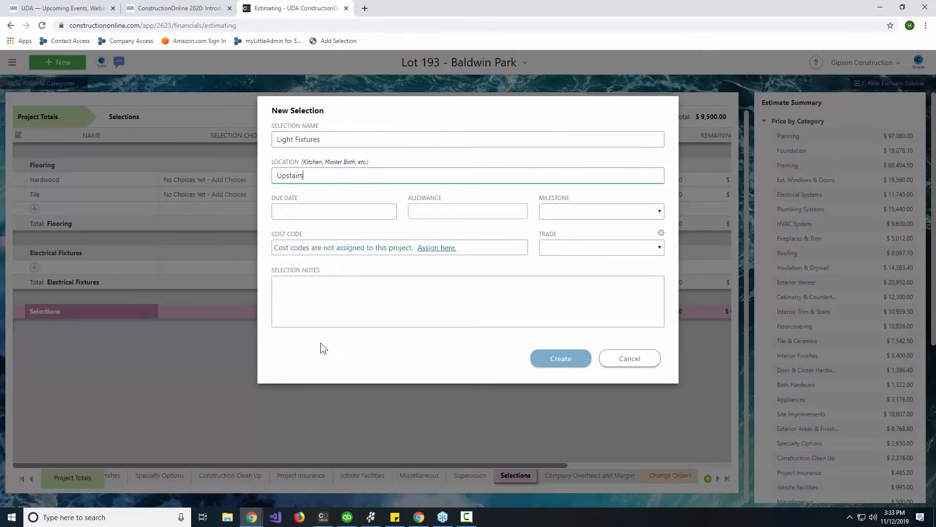
text( Rooms)
key(Tab)
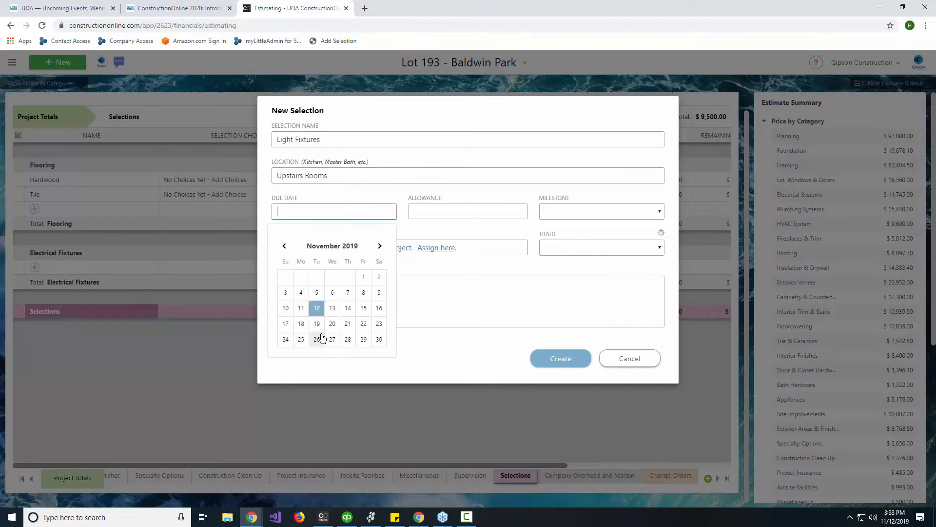
click(363, 308)
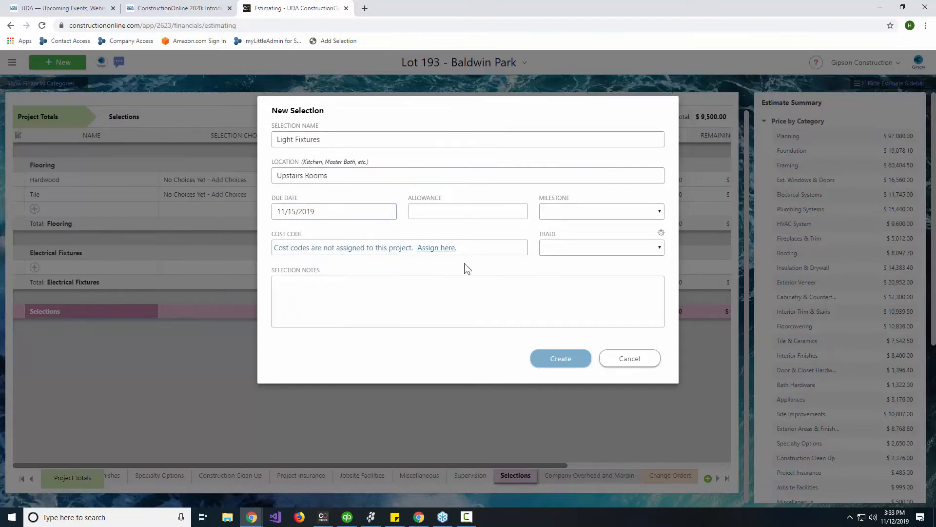
click(485, 212)
click(552, 358)
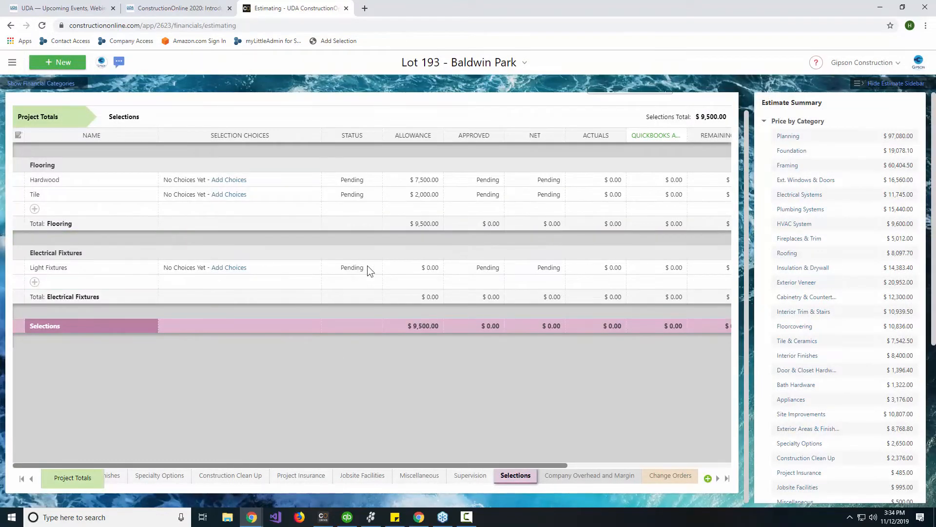
Step: Edit the Light Fixtures selection to set its allowance to $1,500 and save the change
right_click(65, 266)
click(97, 279)
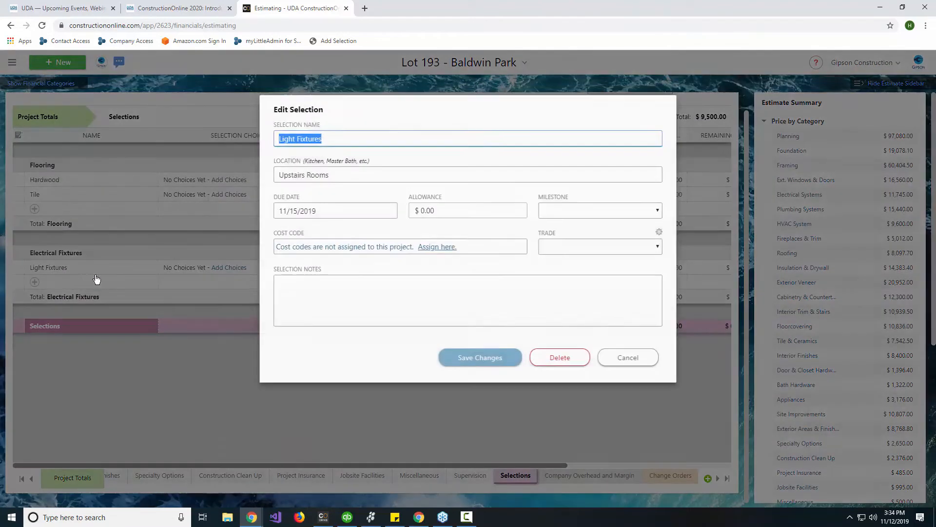
click(452, 215)
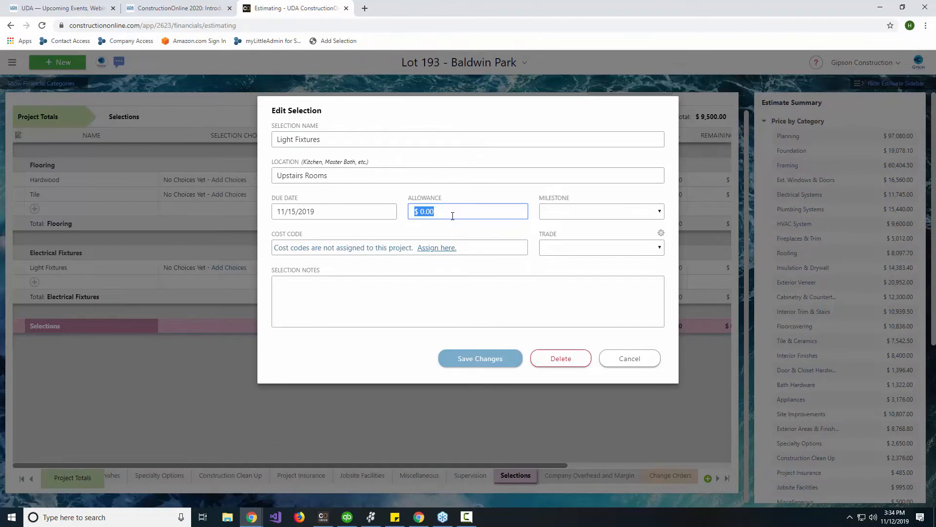
text(1500)
click(477, 360)
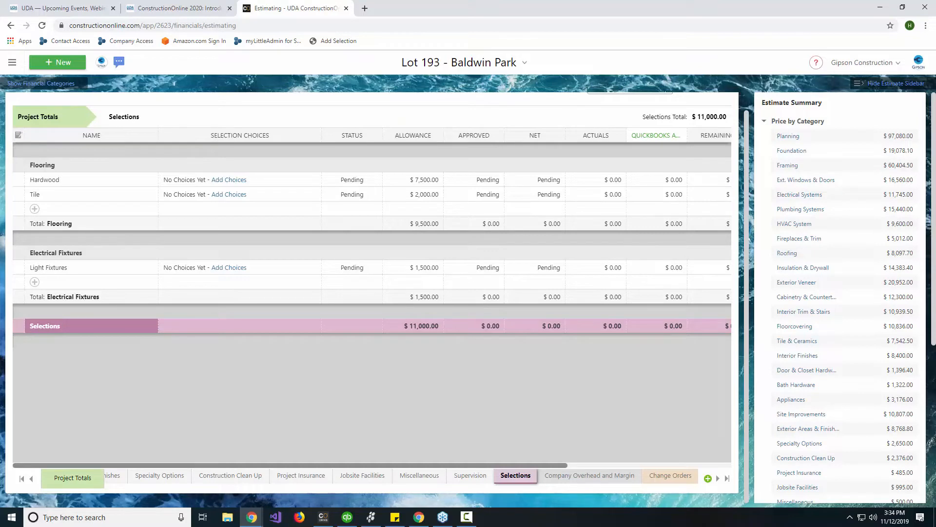
Step: Leave the expanded estimate view and open the Smith Residence estimate from the single-family residential projects
scroll(534, 240, up, 1)
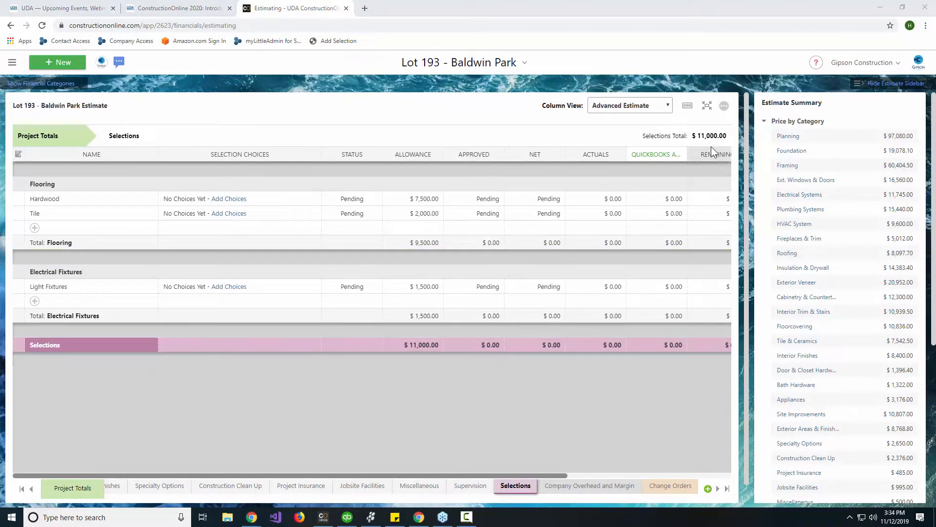
click(707, 105)
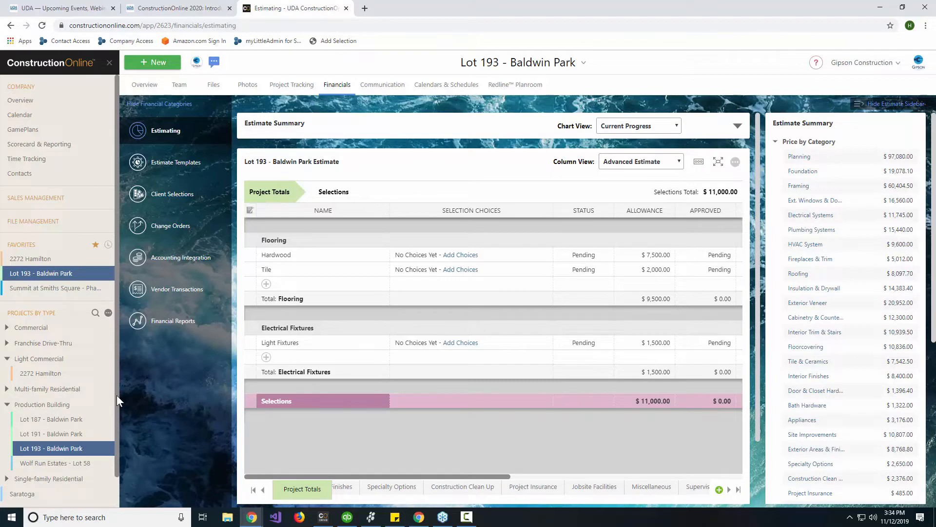
scroll(73, 395, down, 1)
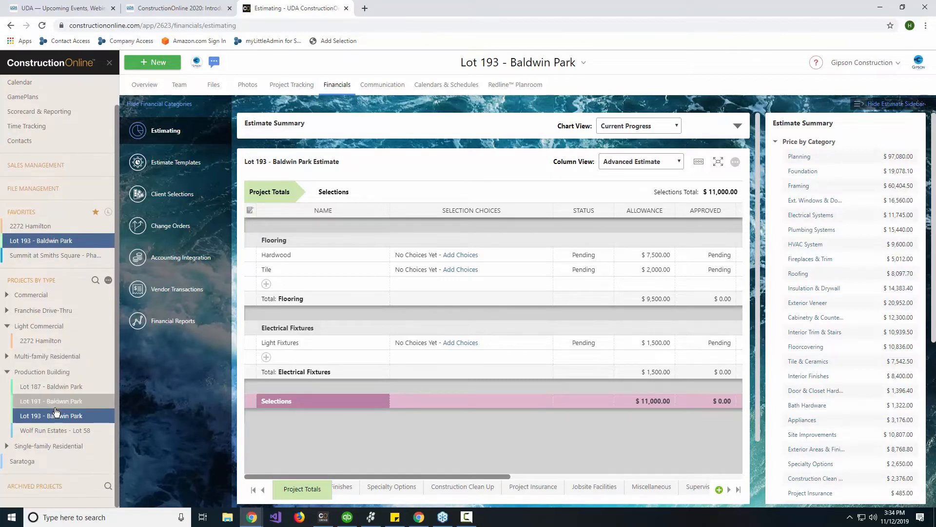
click(58, 449)
click(48, 475)
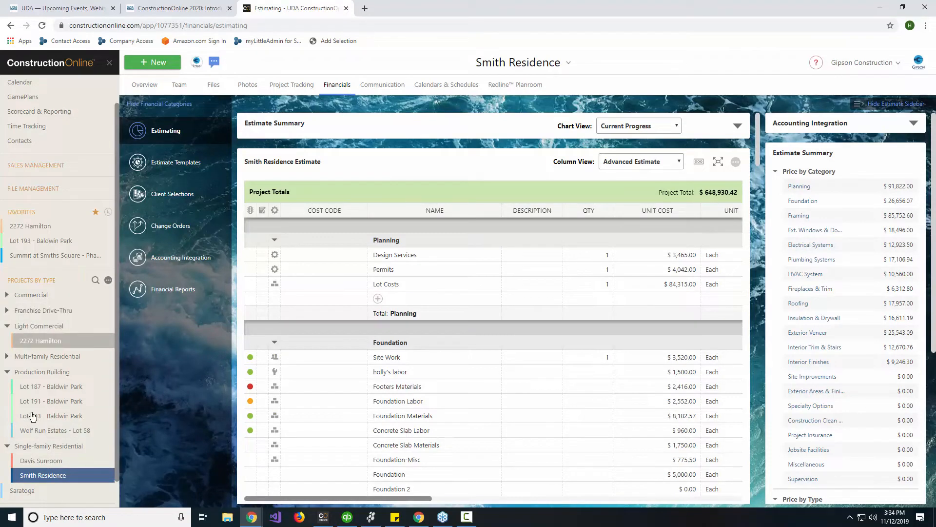
Step: Return to Lot 193 - Baldwin Park and review the summary and details of its client selections
scroll(51, 421, down, 2)
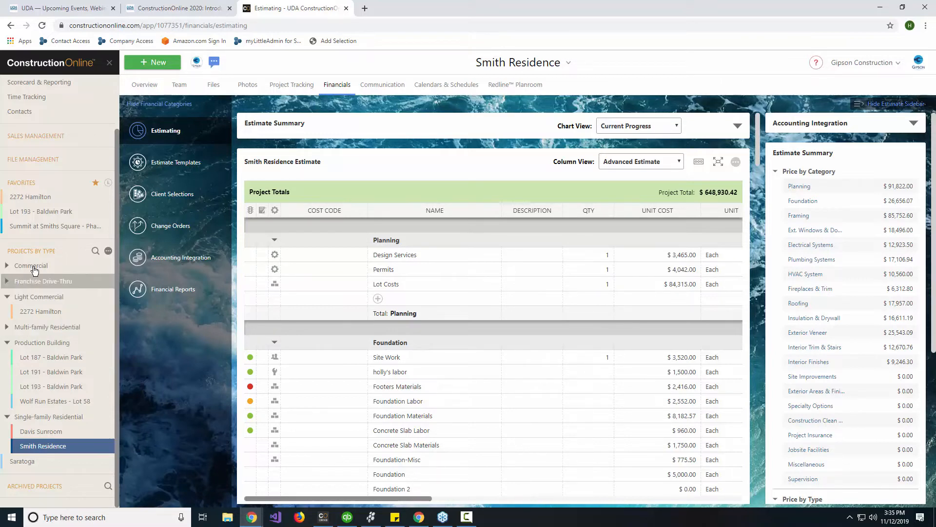
click(39, 212)
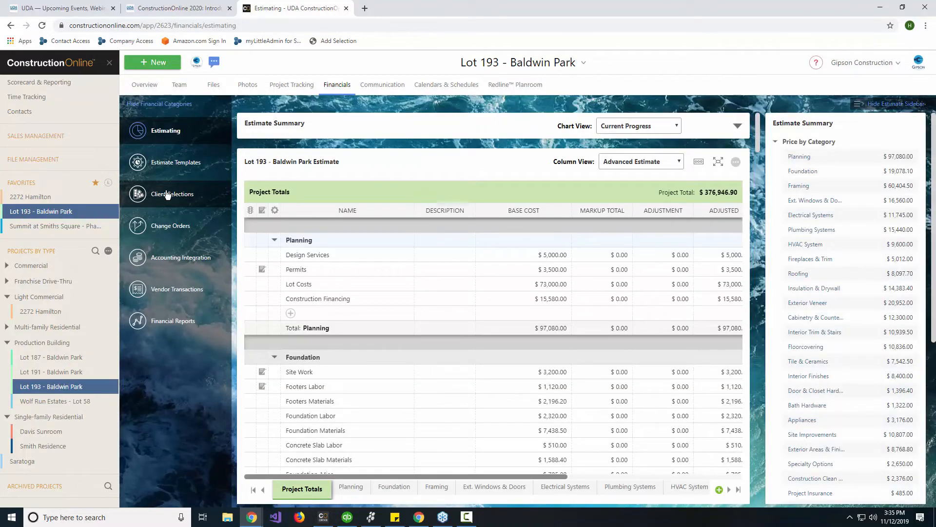
click(167, 195)
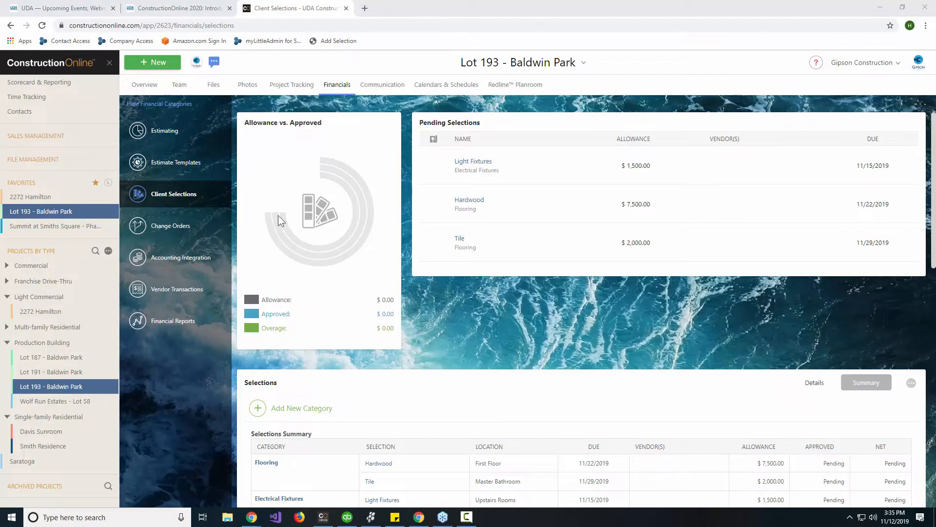
scroll(551, 255, down, 5)
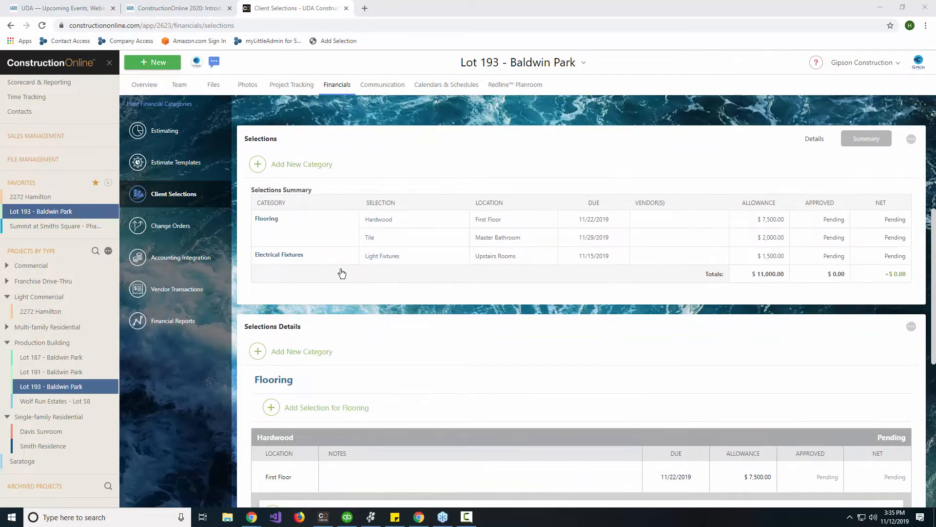
scroll(619, 336, down, 6)
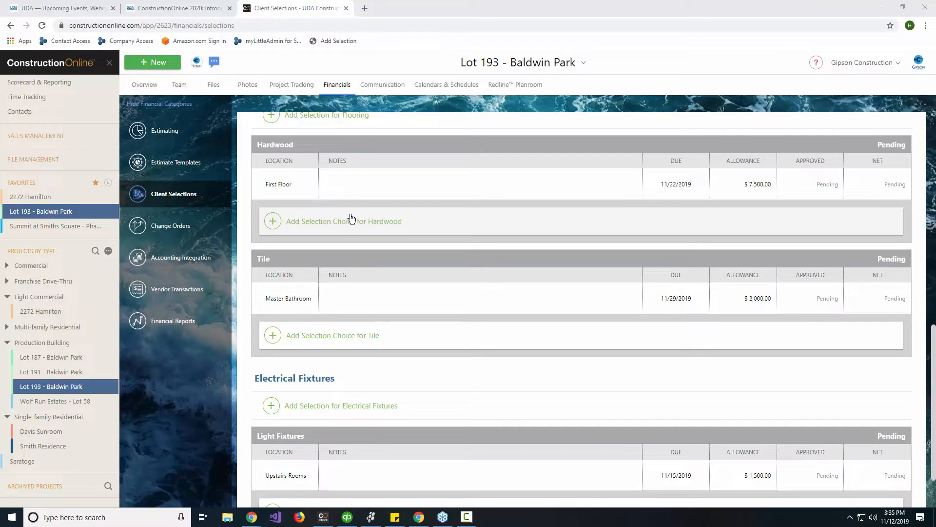
Step: Go back to the estimate's Change Orders sheet and start a new change order named Lighting Upgrade
click(190, 137)
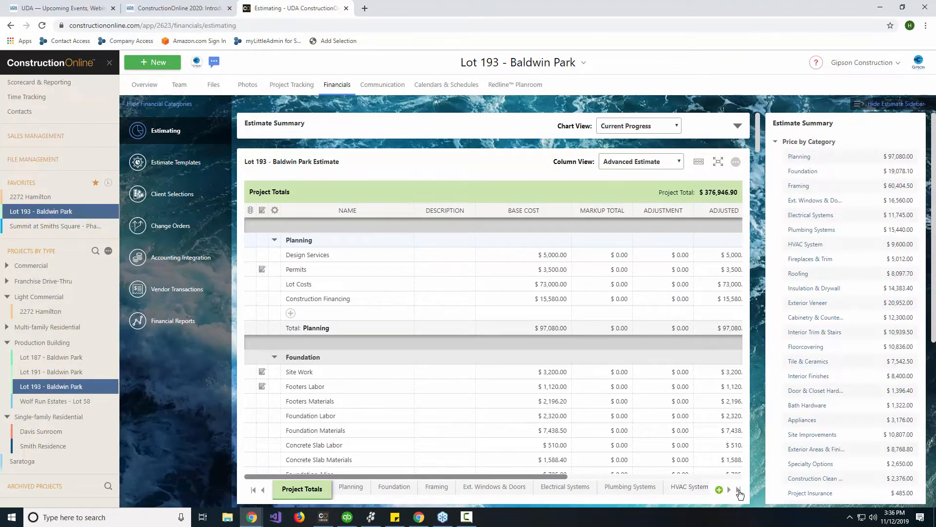
click(739, 490)
click(687, 487)
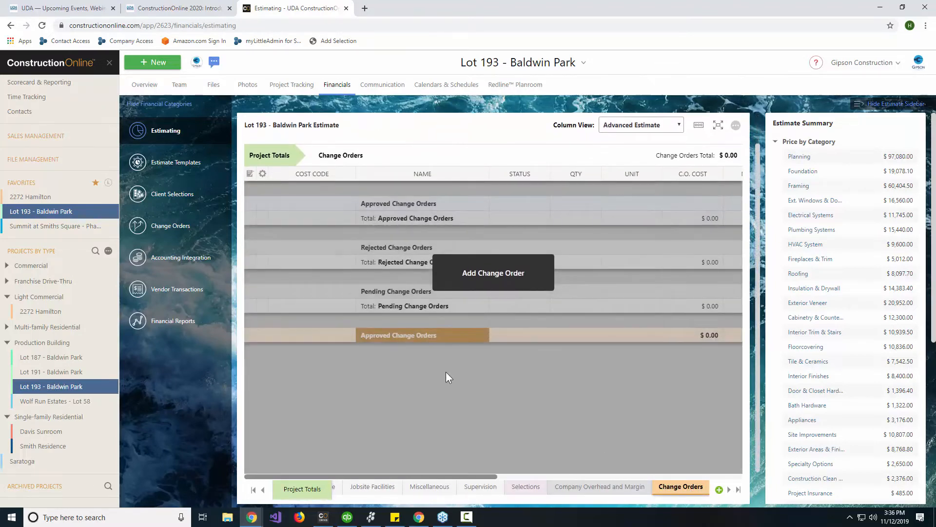
click(486, 286)
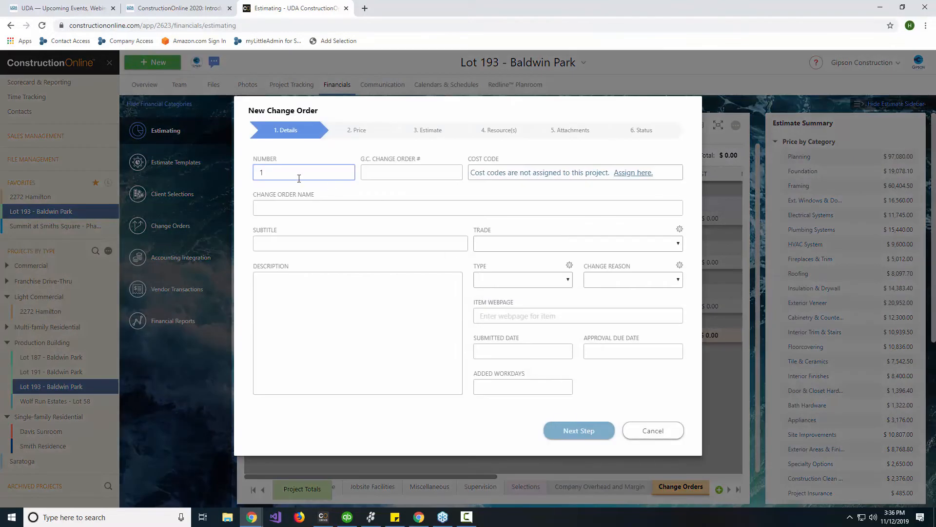
click(272, 205)
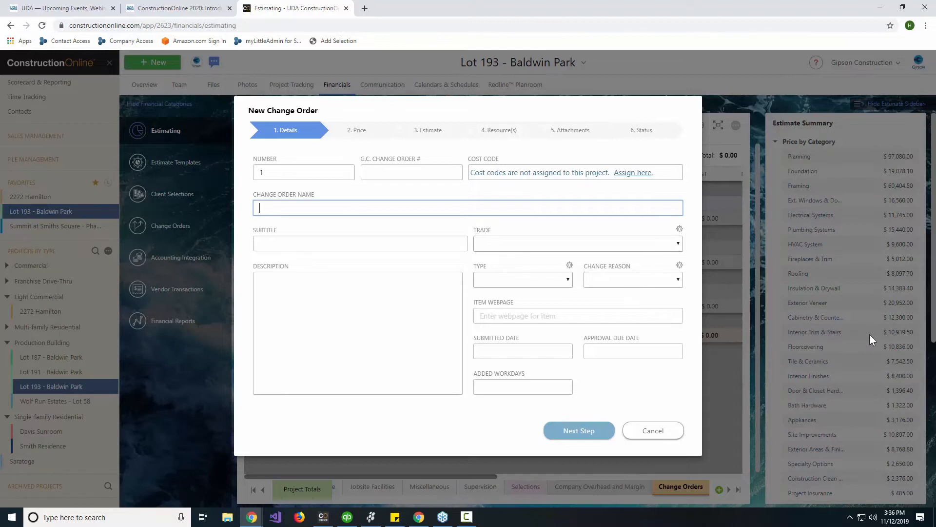
text(Lighting Upgrade)
key(Tab)
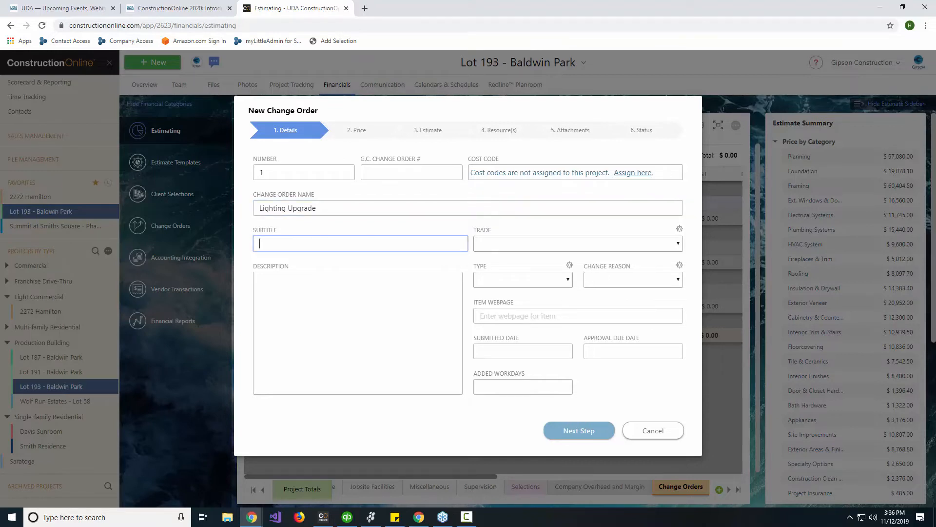
Step: Set the change order's trade to Electrical, its type to Owner Change and its change reason to Client Request
click(503, 243)
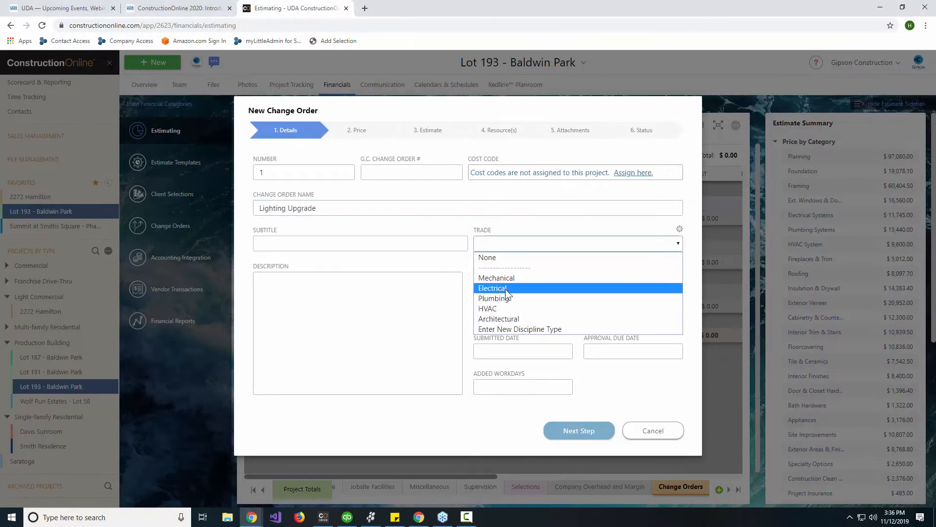
click(505, 288)
click(504, 279)
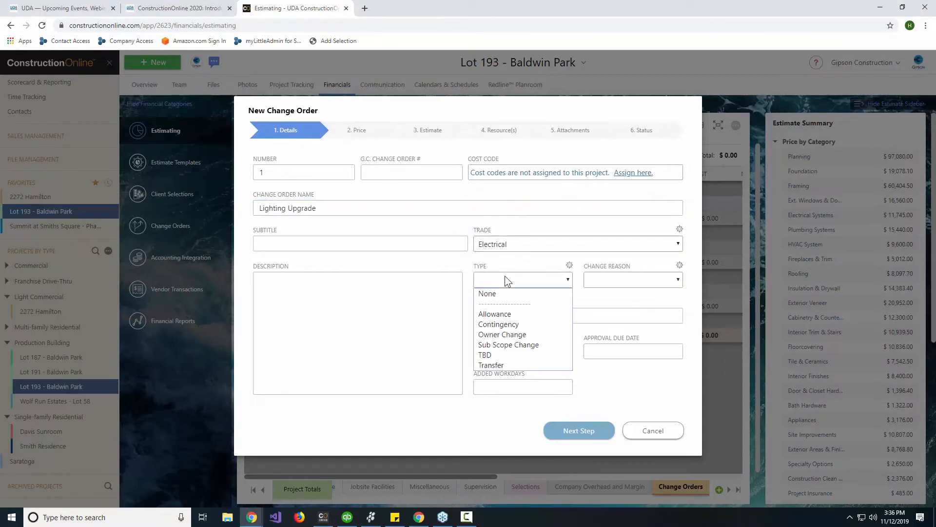
click(502, 334)
click(603, 282)
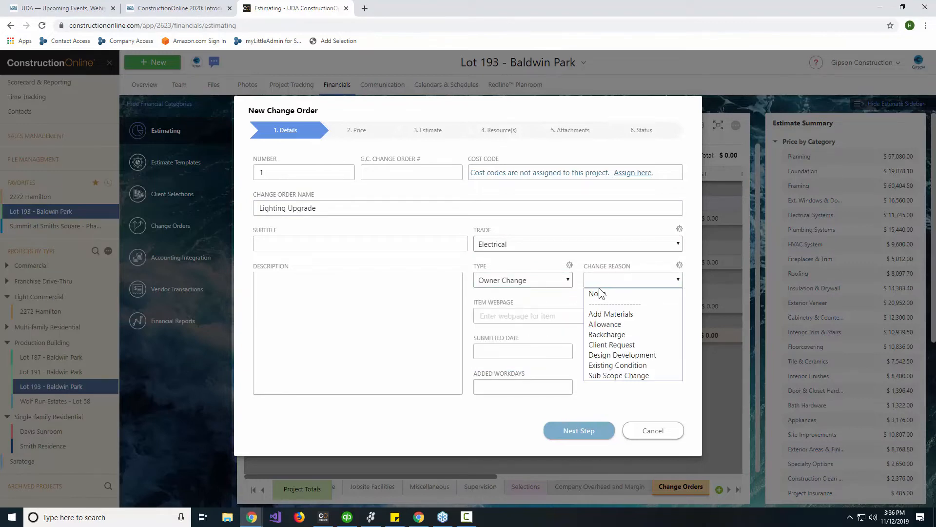
click(611, 345)
Step: Set the change order's submitted date to 11/12/2019 and its approval due date to 11/15/2019, and continue to its pricing
click(519, 349)
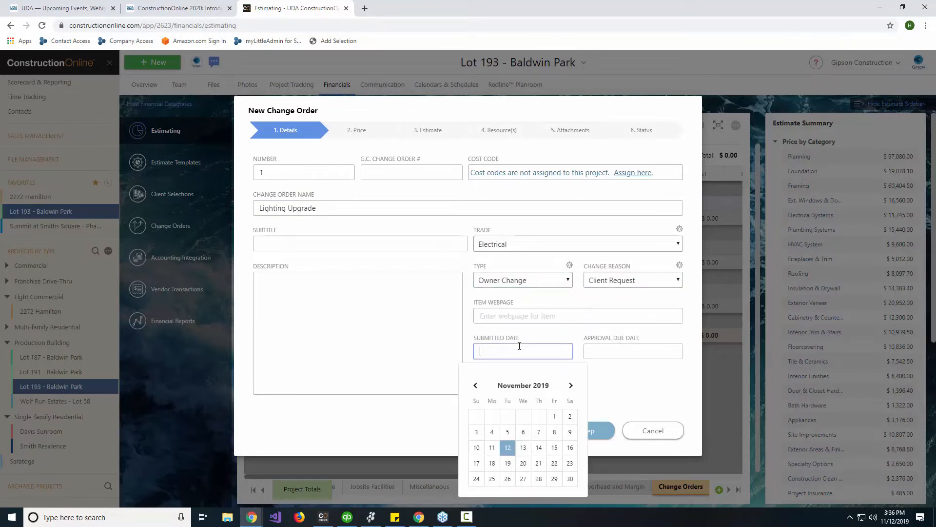
click(507, 448)
click(608, 350)
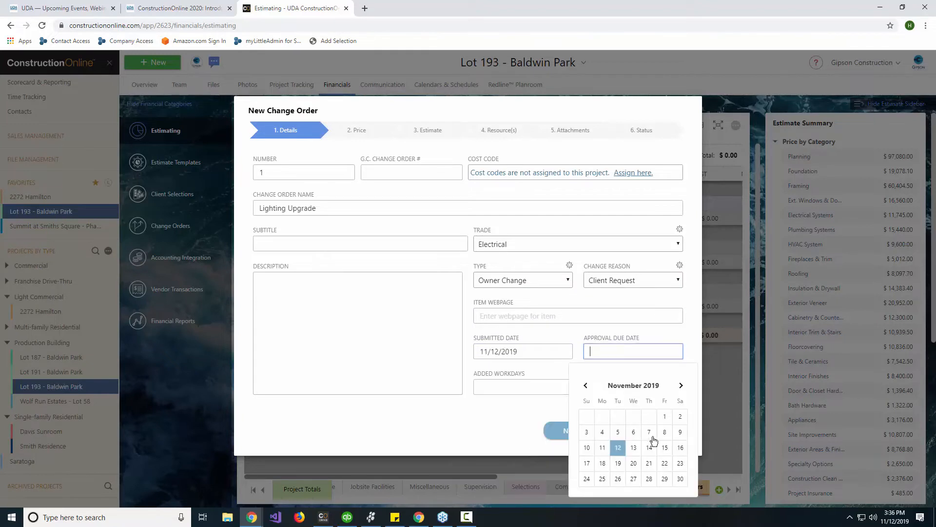
click(665, 447)
click(482, 388)
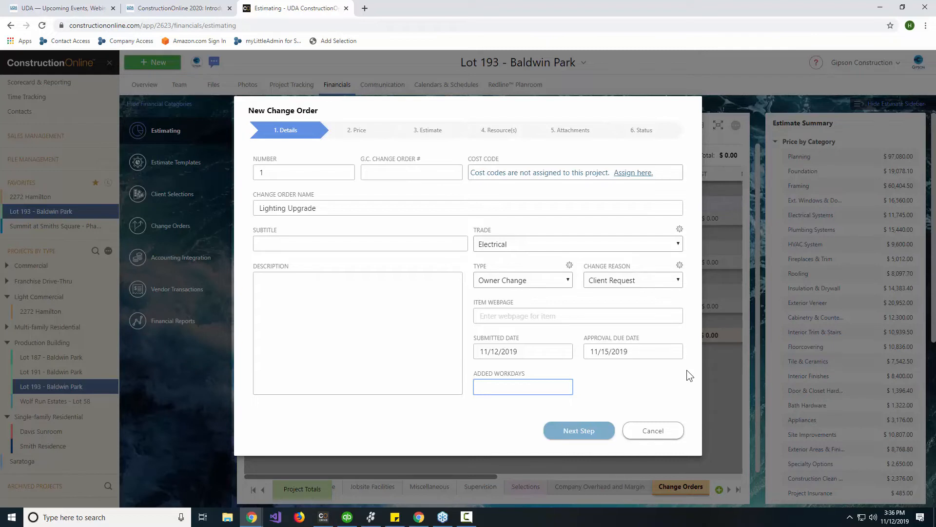
click(574, 433)
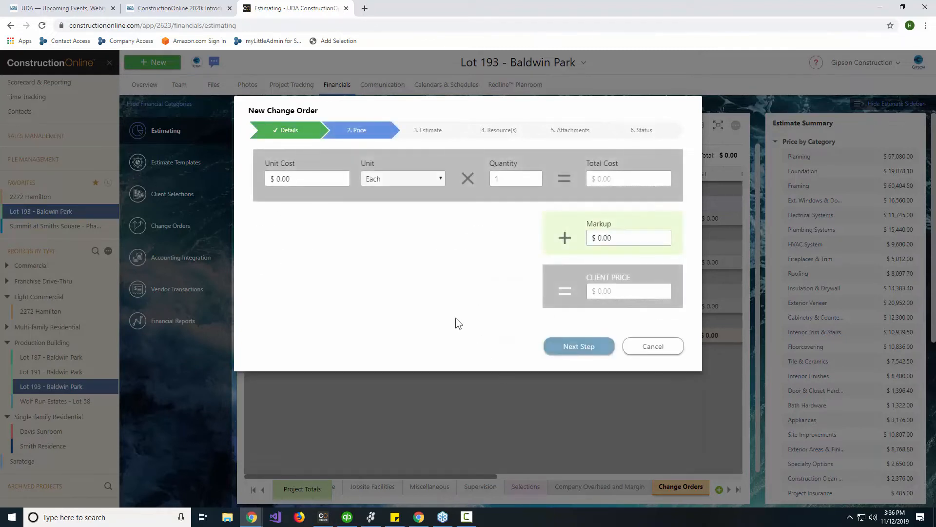
Step: Price the change order with a unit cost of $1,000 and a markup of $1,500, and continue to the estimate link
click(290, 180)
drag(297, 180, 258, 188)
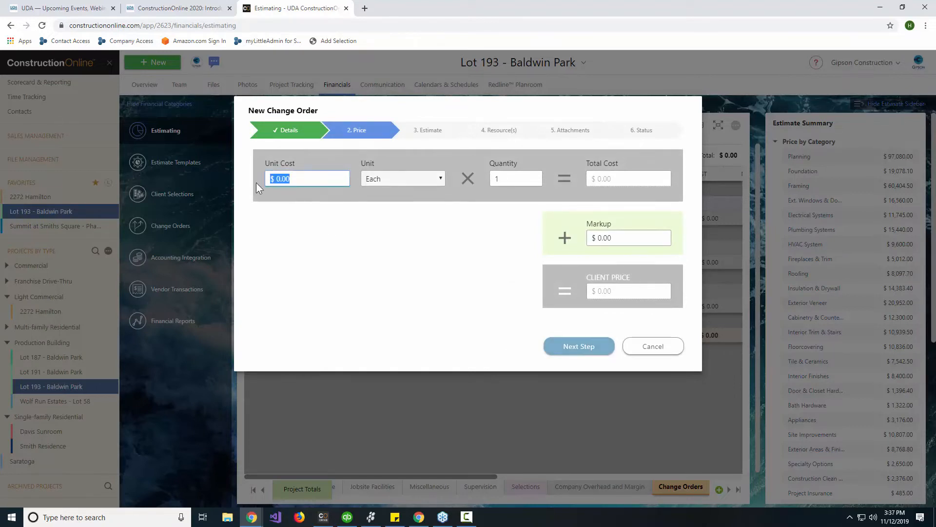
key(shift+Right)
key(shift+Right)
text(1000)
key(Tab)
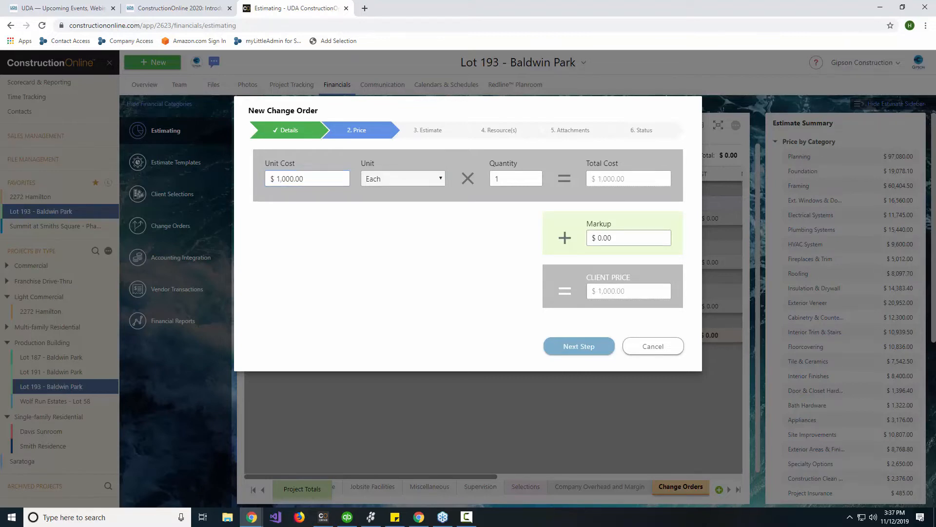
drag(614, 238, 485, 222)
text(1,500)
key(Tab)
click(572, 348)
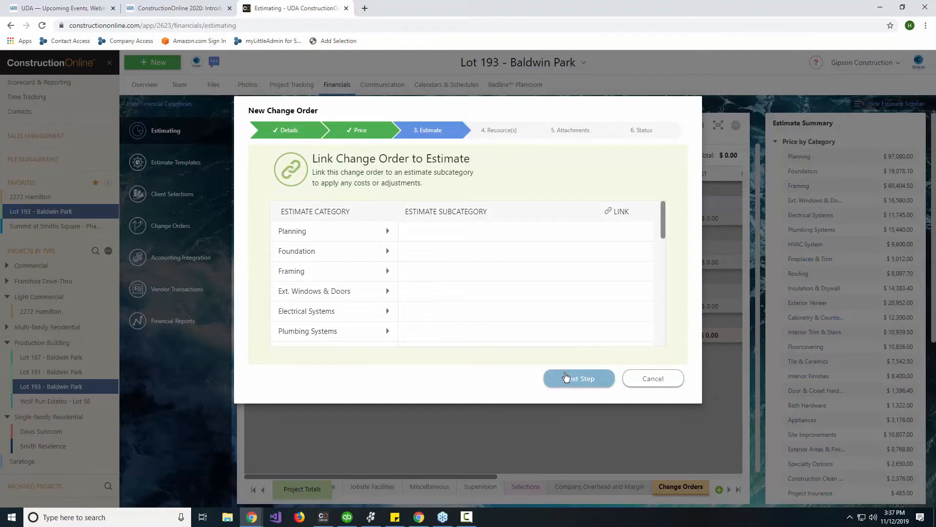
Step: Link the change order to Electrical Fixtures under Electrical Systems and save it as Pending Approval, without resources or attachments
click(387, 312)
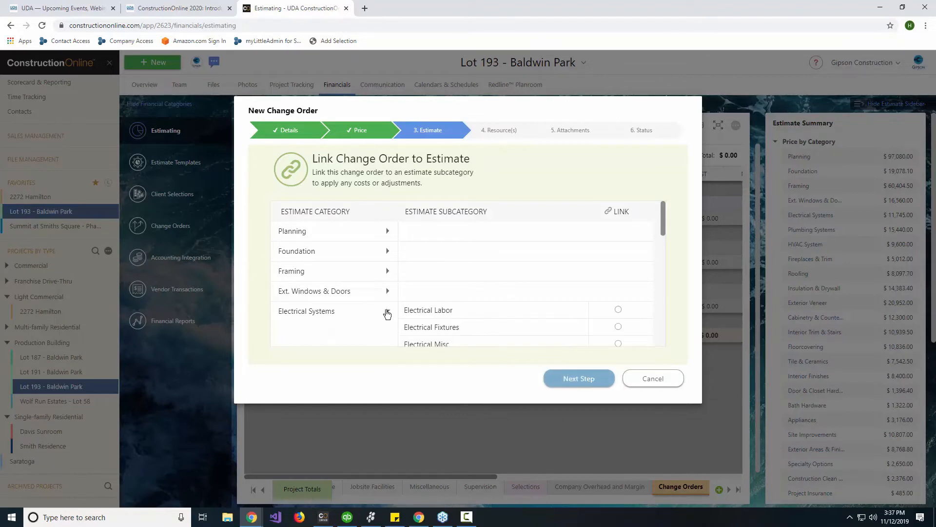
click(619, 327)
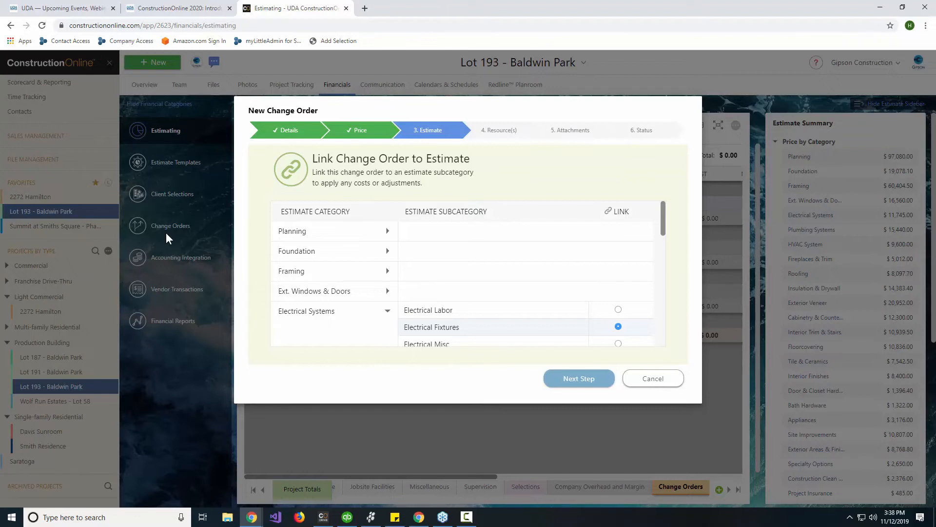
click(569, 374)
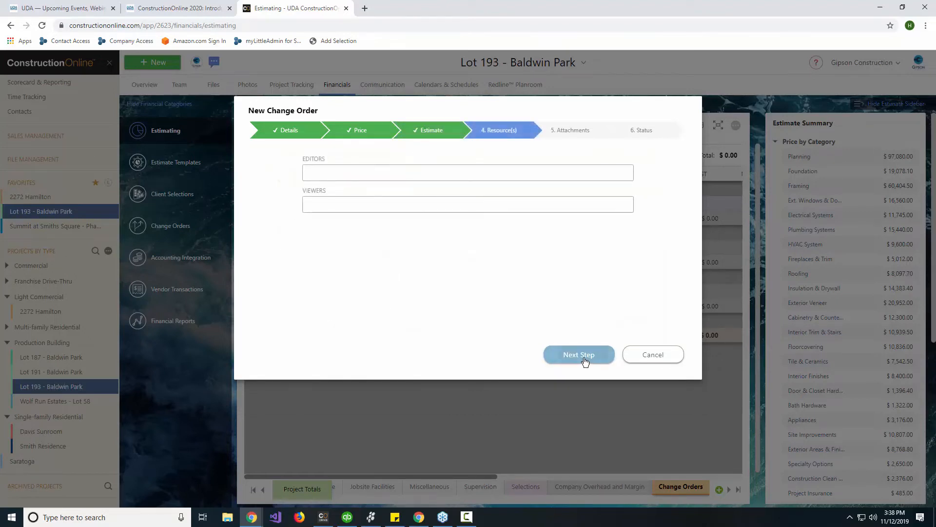
click(585, 361)
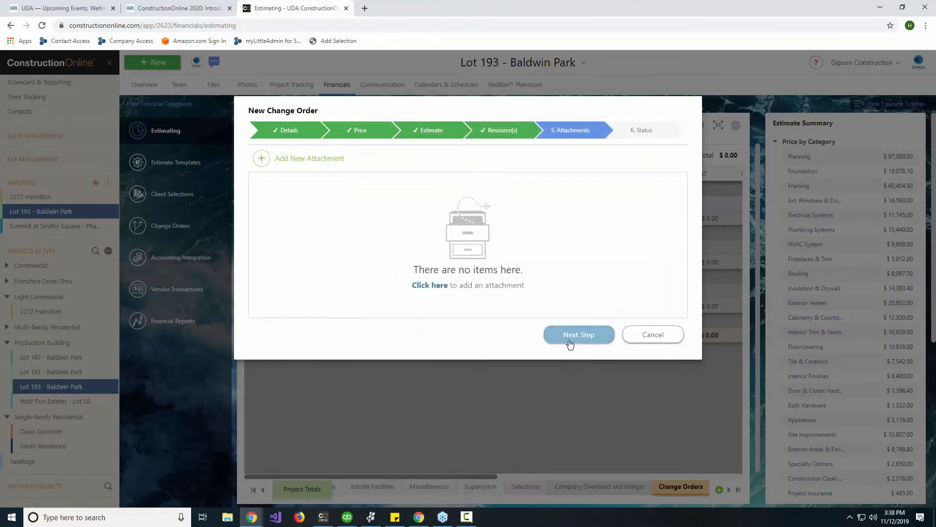
click(586, 332)
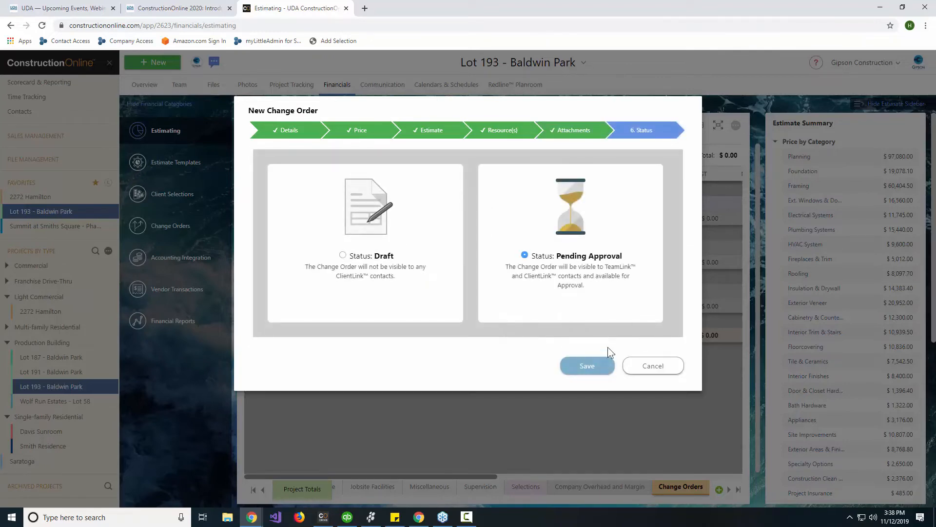
click(604, 368)
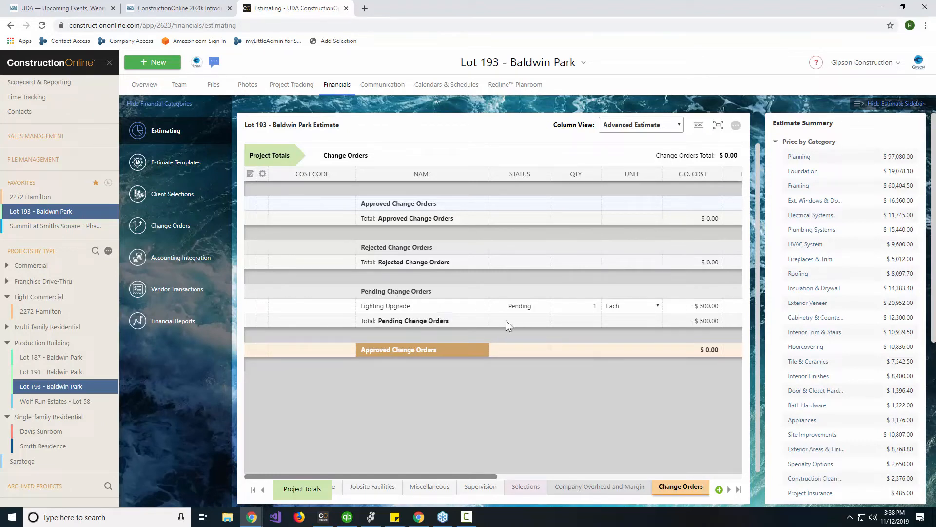
Step: Approve the pending Lighting Upgrade change order for the client and go back to the estimate's Project Totals sheet
double_click(450, 306)
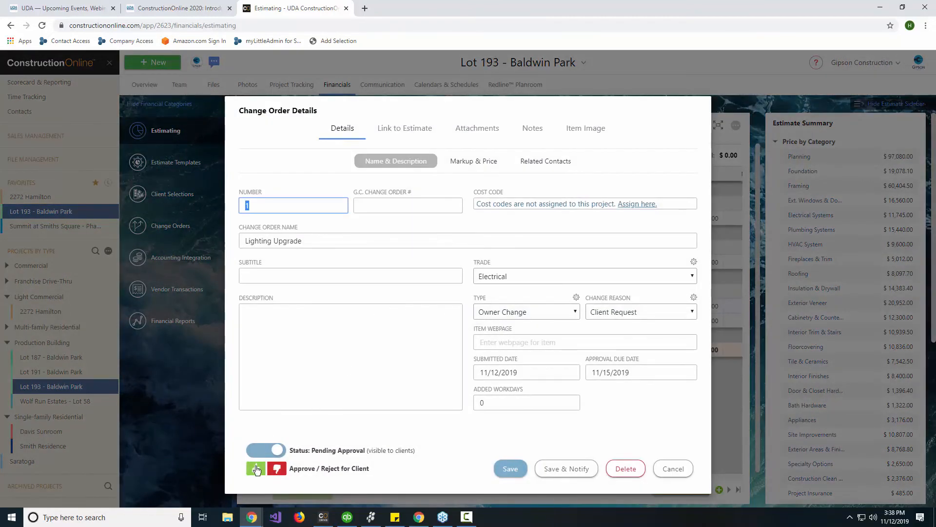
click(509, 467)
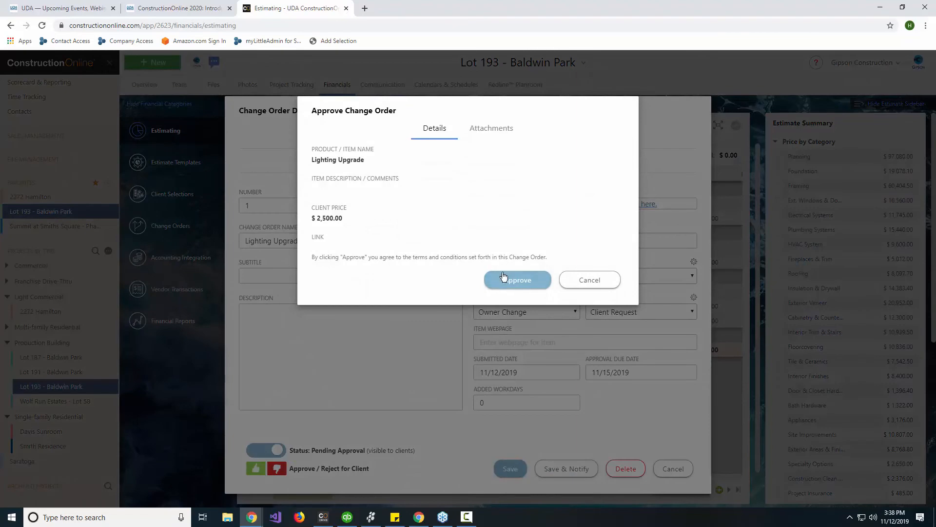
click(503, 278)
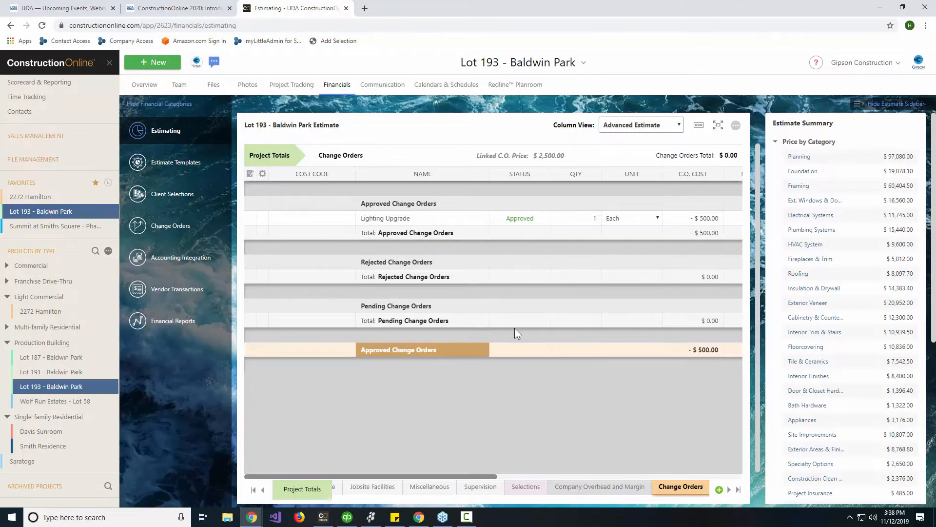
click(302, 489)
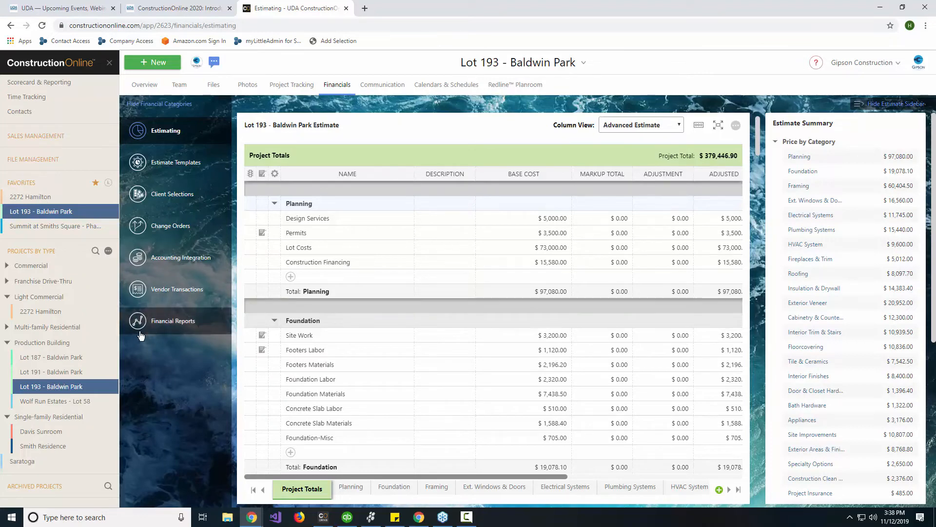
Step: Open the financial reports of Summit at Smiths Square - Phase 2 and explore the Estimate Proposal's price detail and overhead options without creating it
click(33, 227)
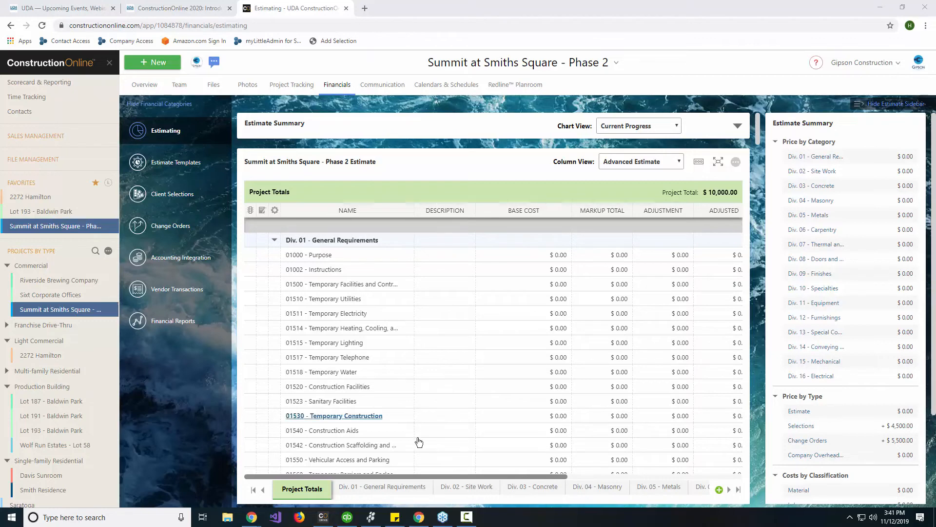
click(198, 327)
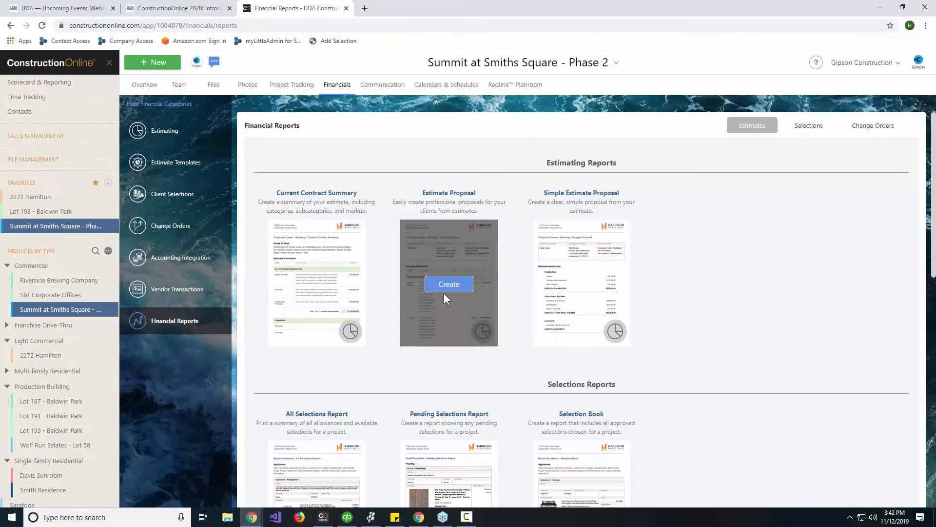
click(446, 286)
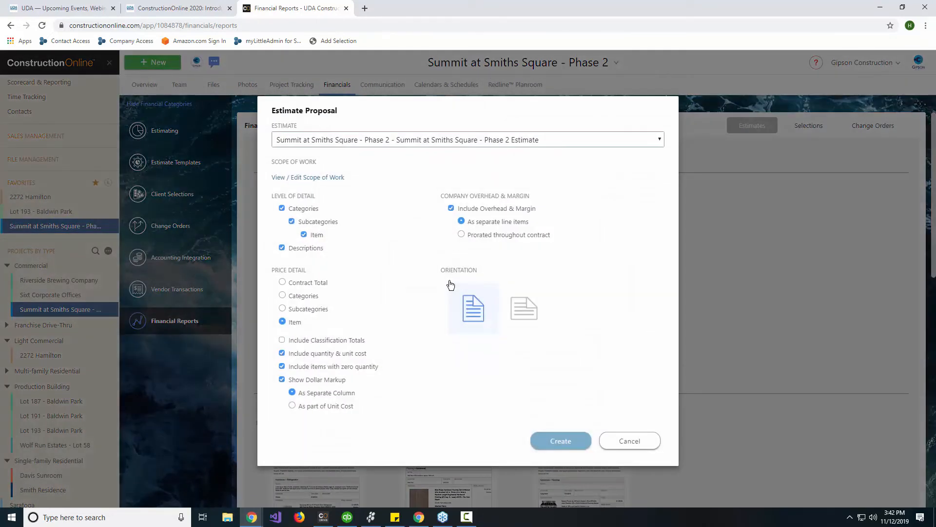
click(283, 283)
click(282, 295)
click(293, 324)
click(479, 236)
click(638, 441)
Step: Review the options of the Simple Estimate Proposal report and close it without creating the report
mouse_move(478, 226)
mouse_move(588, 276)
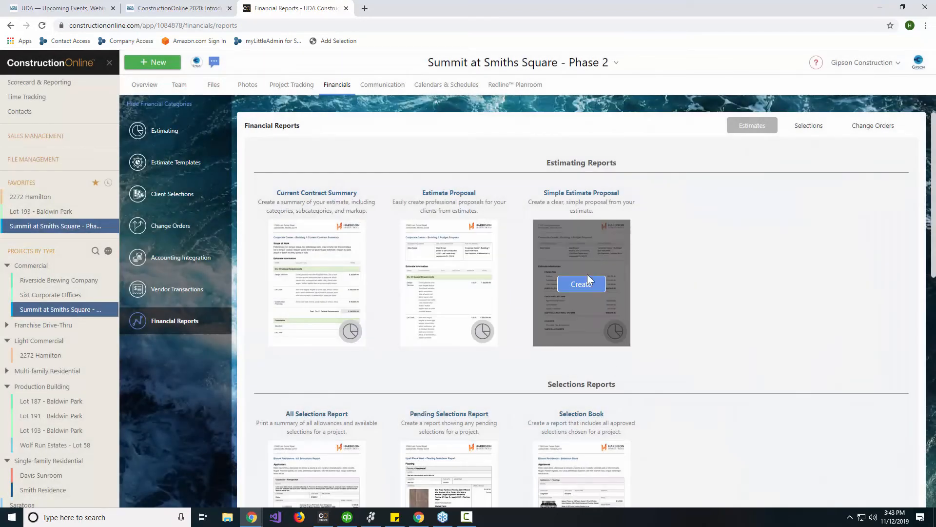
click(581, 284)
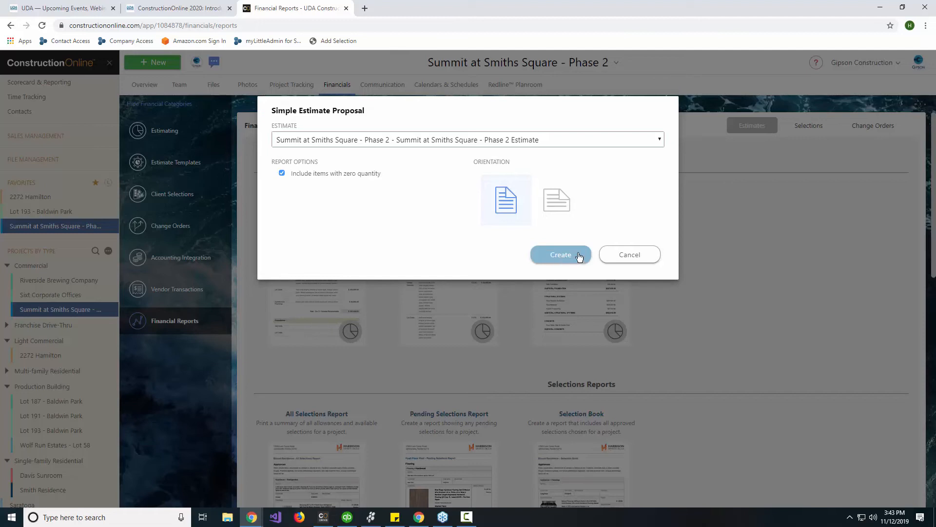
click(645, 256)
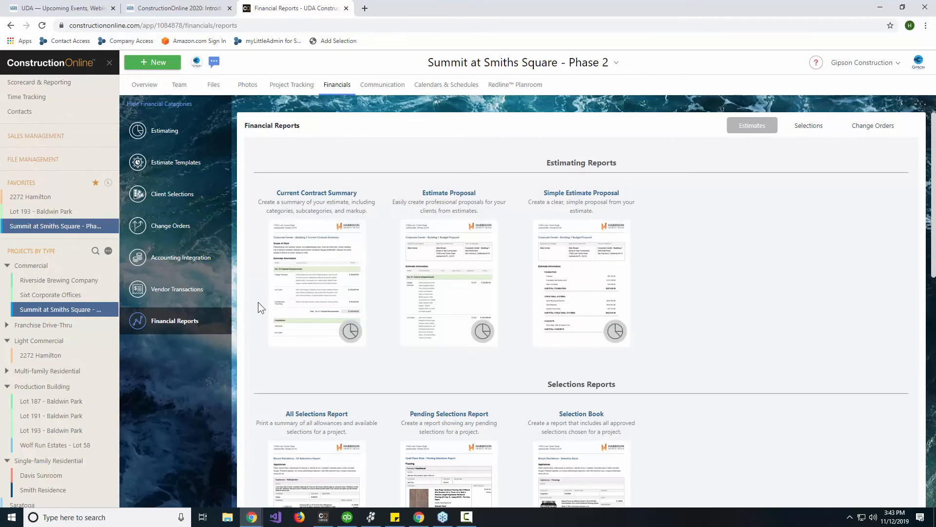
mouse_move(302, 298)
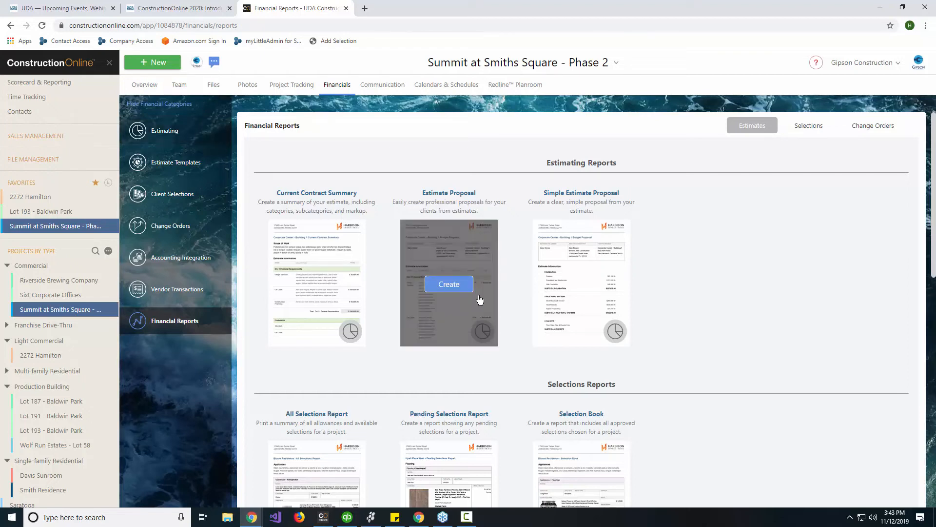
Step: Check the Phase 2 estimate, return to its financial reports and browse the selections and change order reports
click(186, 137)
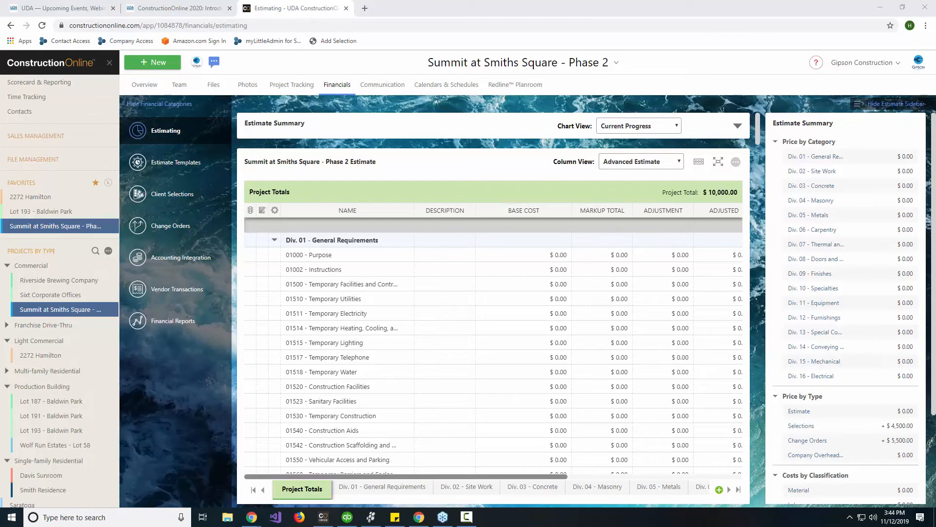
click(166, 320)
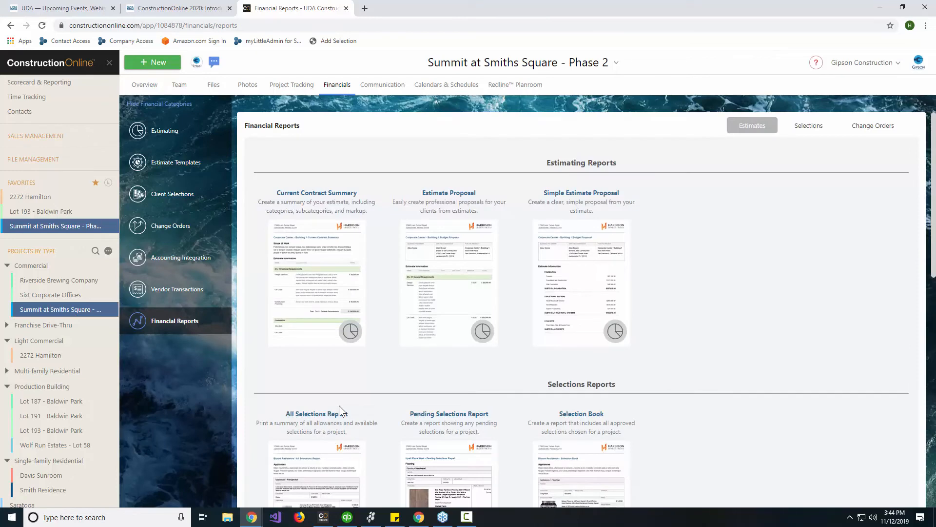
scroll(373, 409, down, 5)
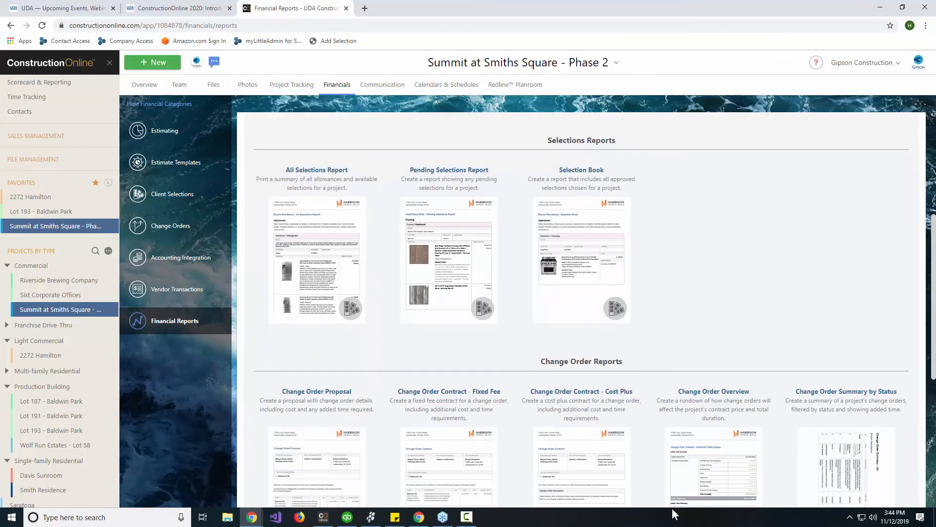
scroll(747, 479, down, 4)
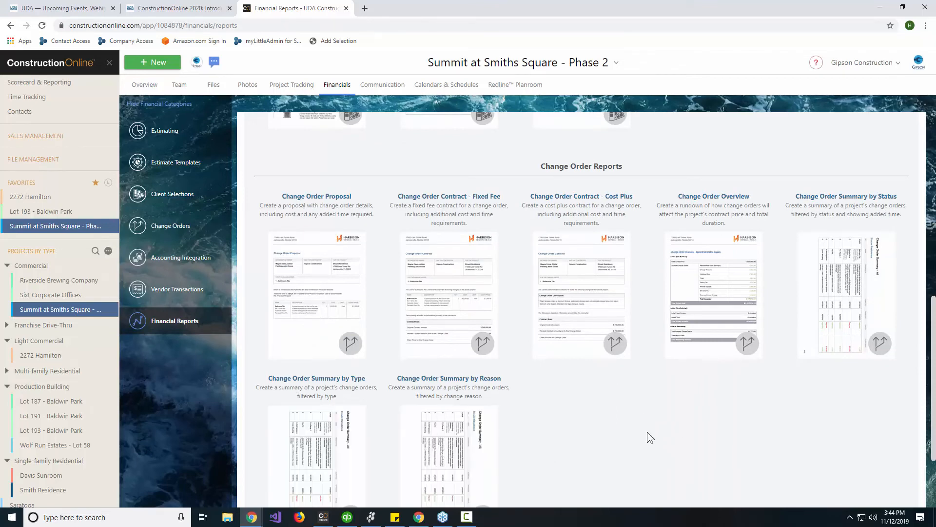
scroll(729, 366, up, 4)
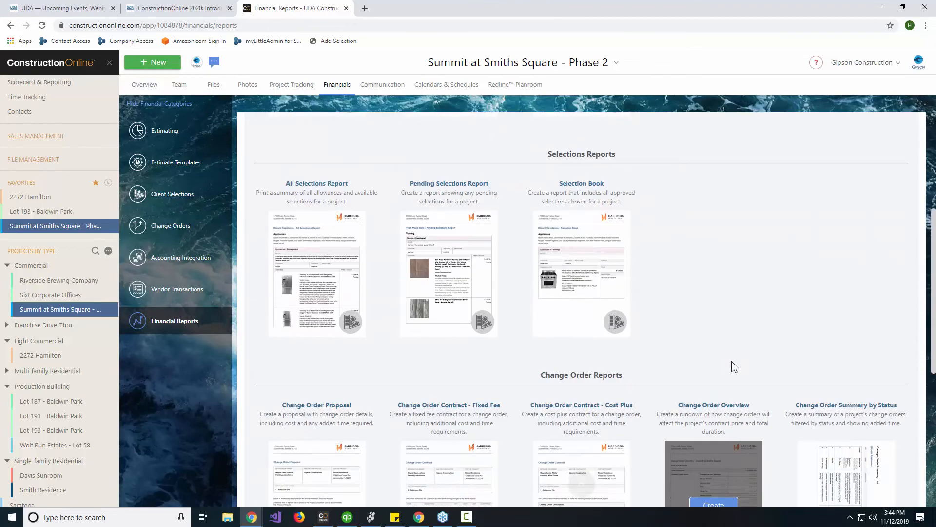
scroll(689, 275, up, 5)
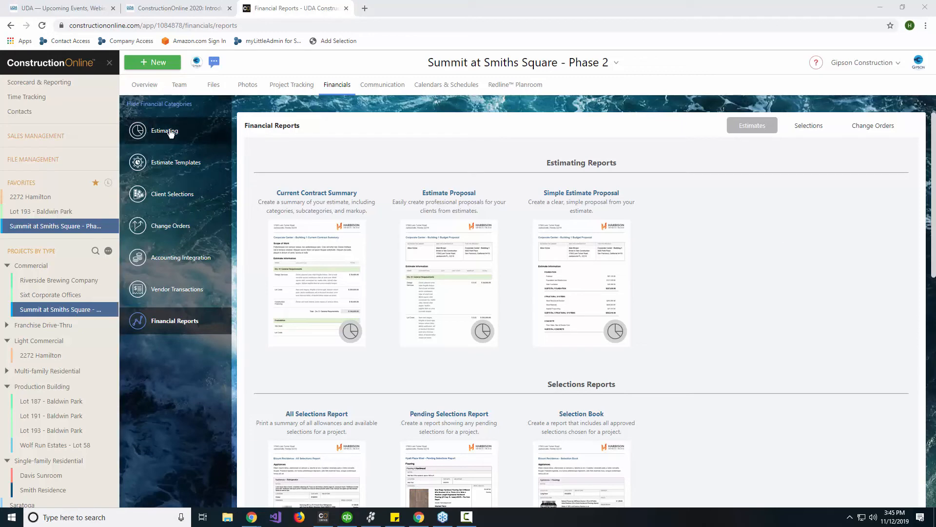
Step: Return to the Lot 193 - Baldwin Park estimate and open the sales management Opportunities list
click(45, 213)
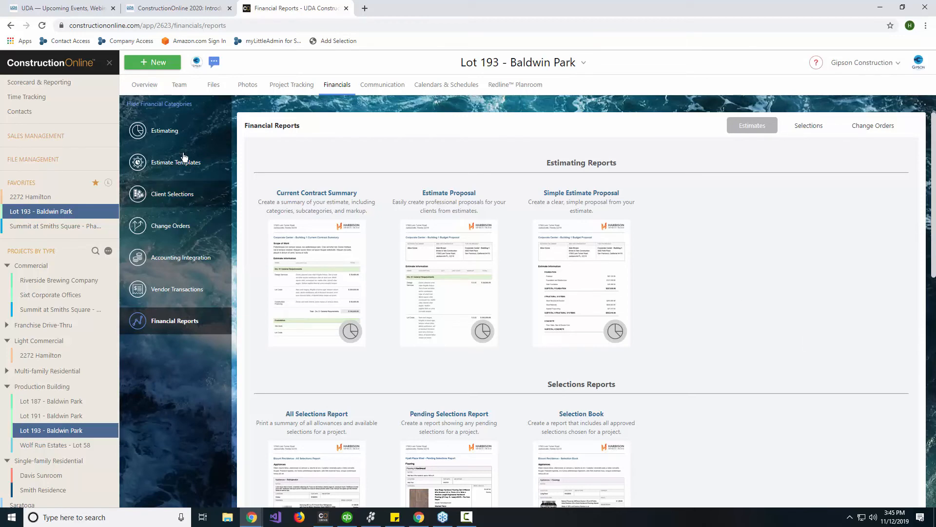
click(167, 133)
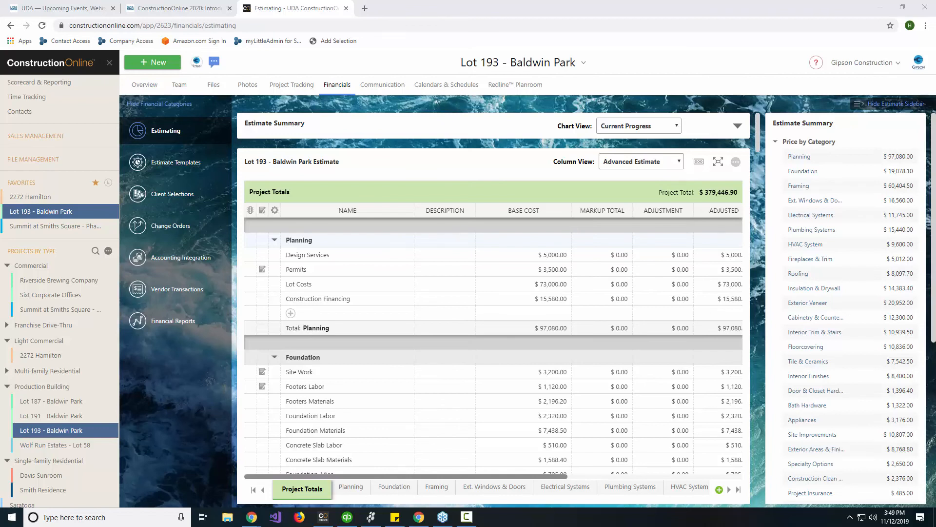
click(34, 136)
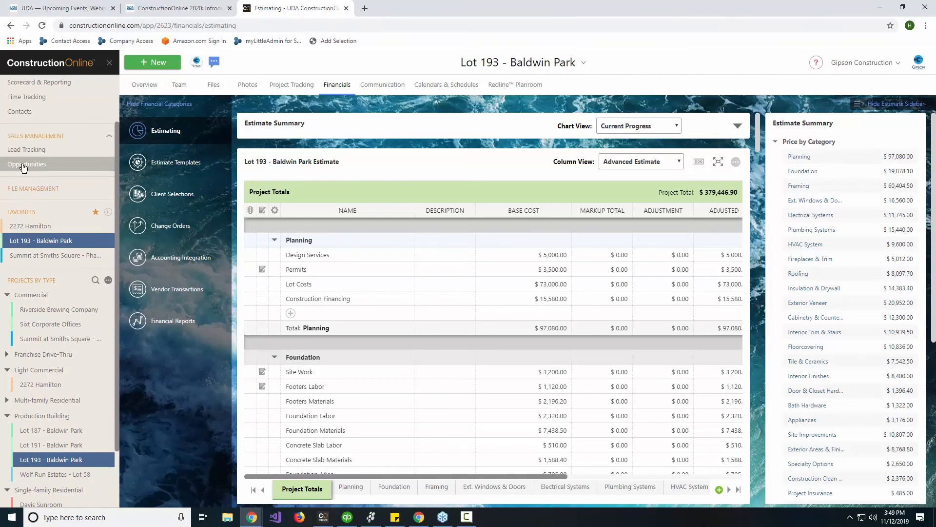
click(23, 166)
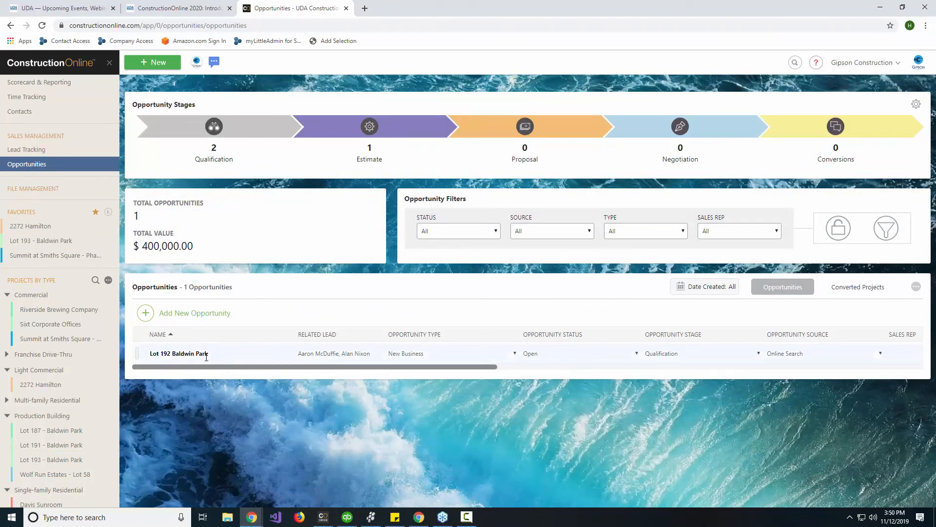
scroll(56, 209, up, 2)
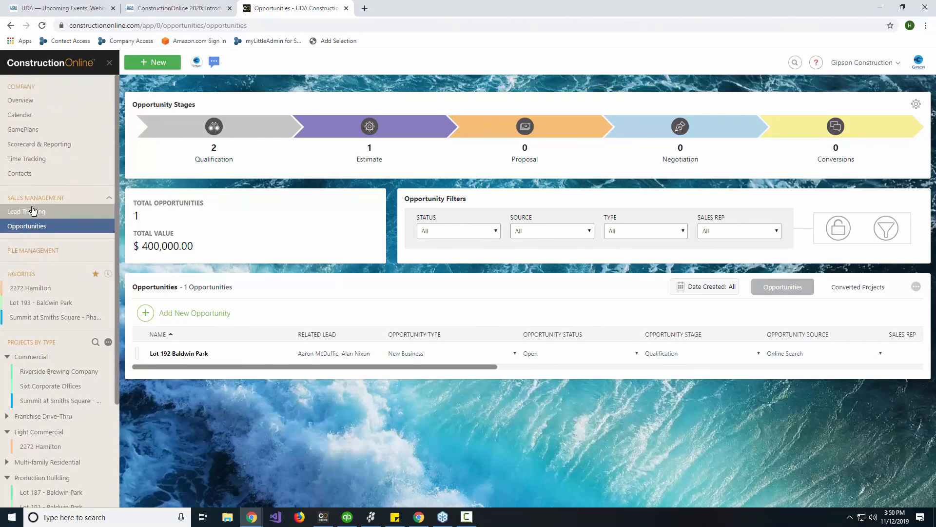
Step: Open the company projects overview and review the list of company estimate templates
click(39, 106)
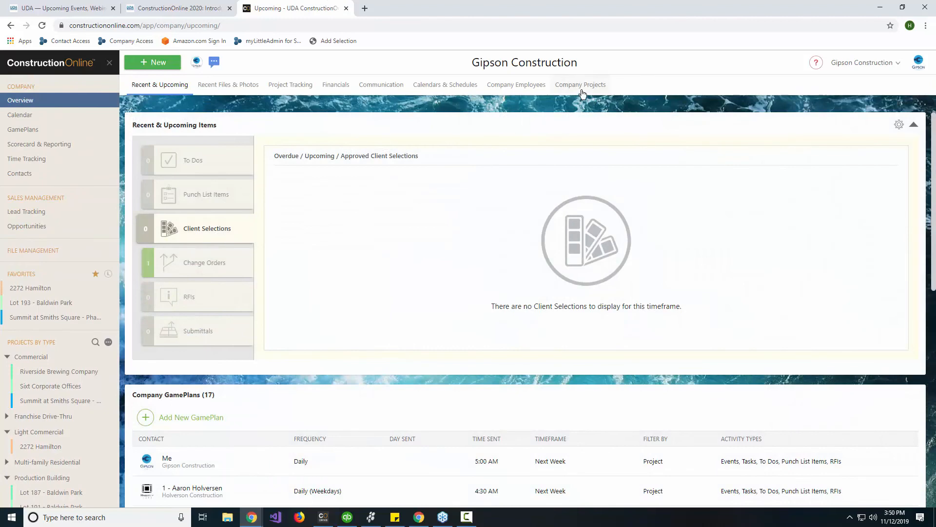
click(581, 91)
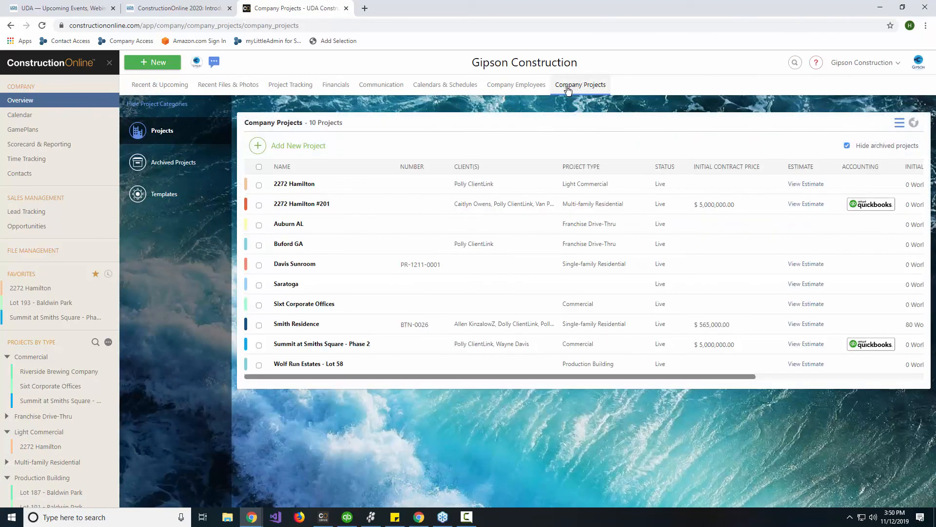
click(198, 193)
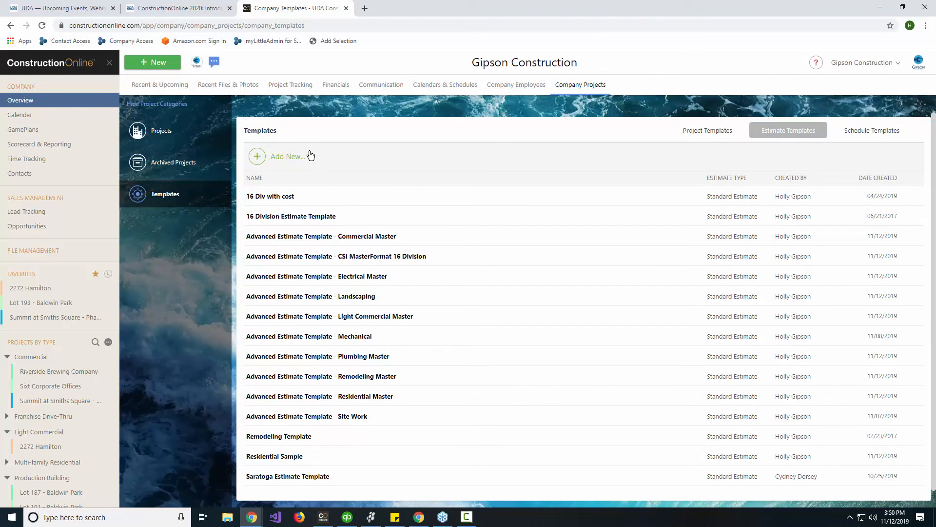
scroll(485, 302, down, 1)
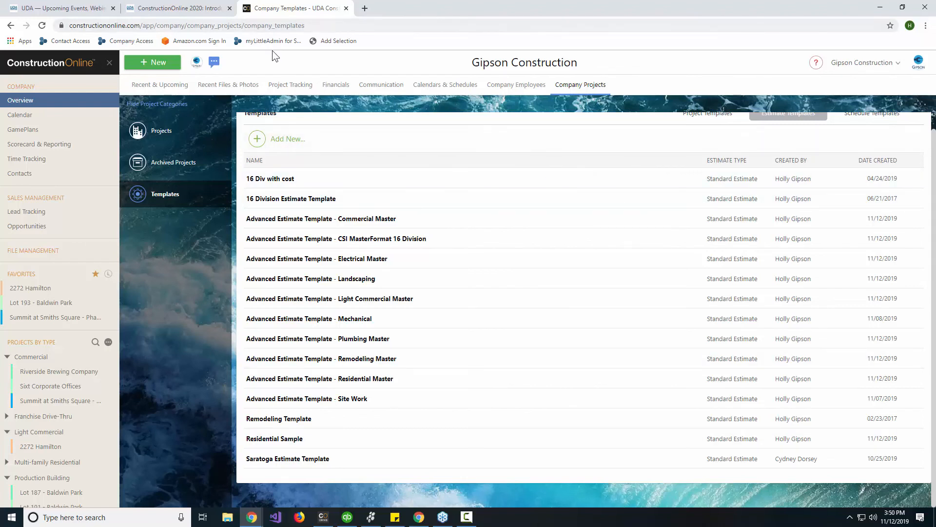
Step: Switch to the UDA Technologies website and look through its Advanced Estimating webinar page, upcoming webinars and on-demand webinar recordings
click(189, 9)
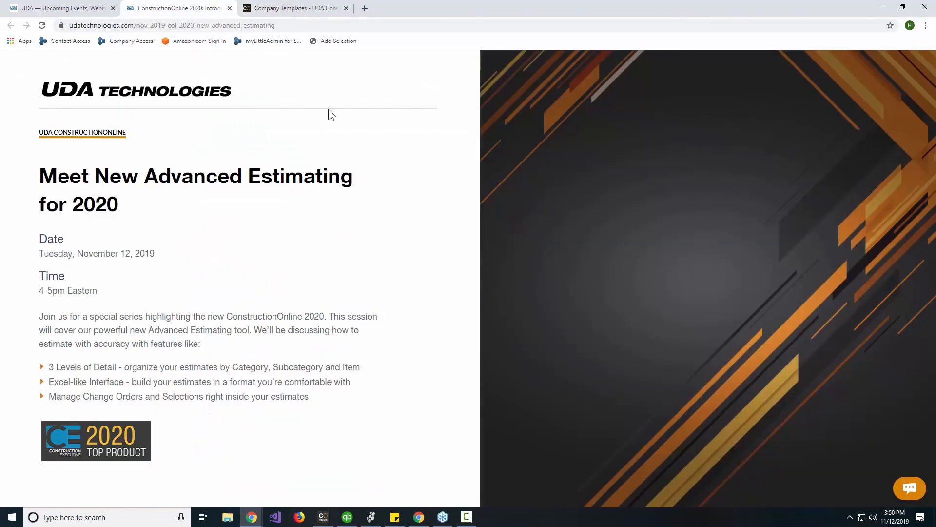
click(67, 7)
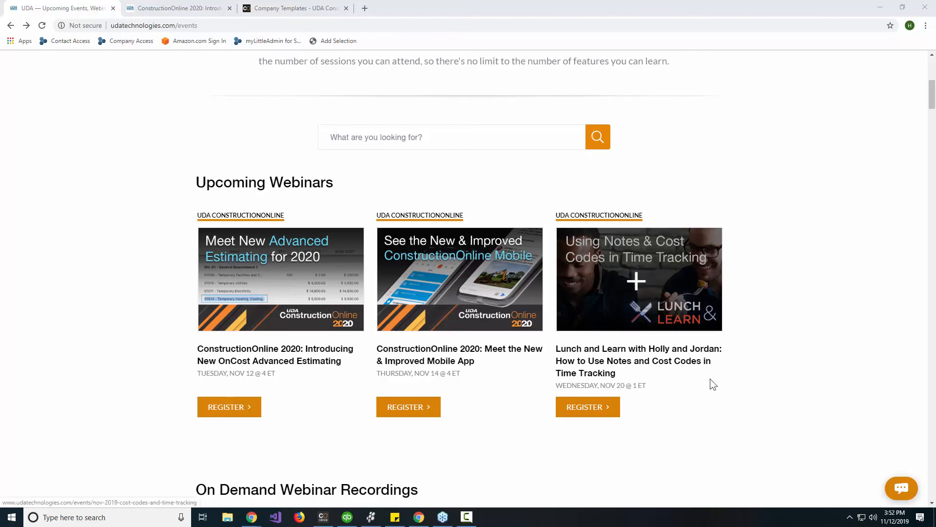
scroll(745, 371, down, 6)
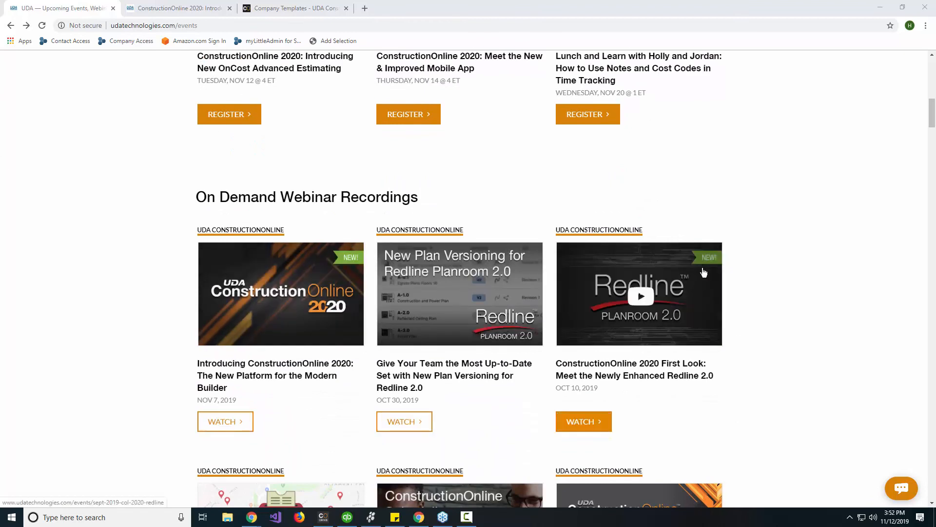
scroll(716, 314, down, 2)
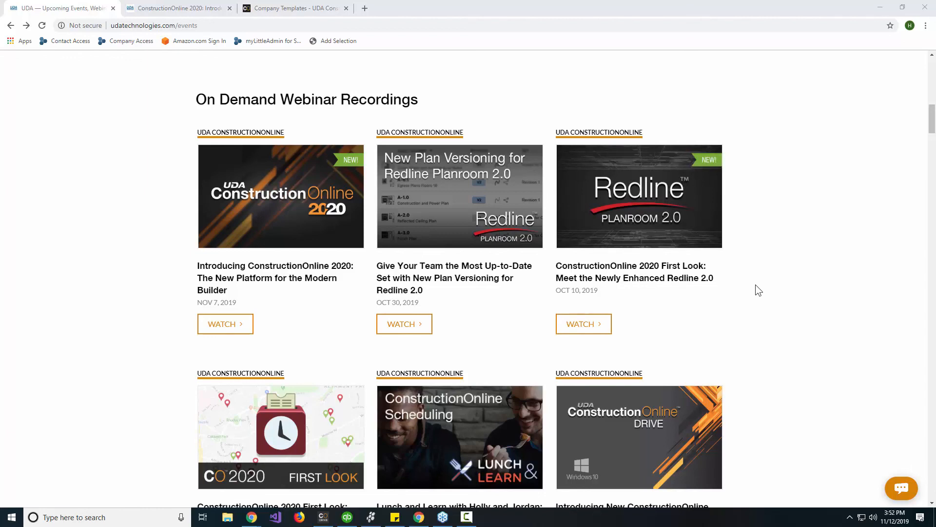
scroll(756, 285, down, 3)
scroll(756, 285, down, 2)
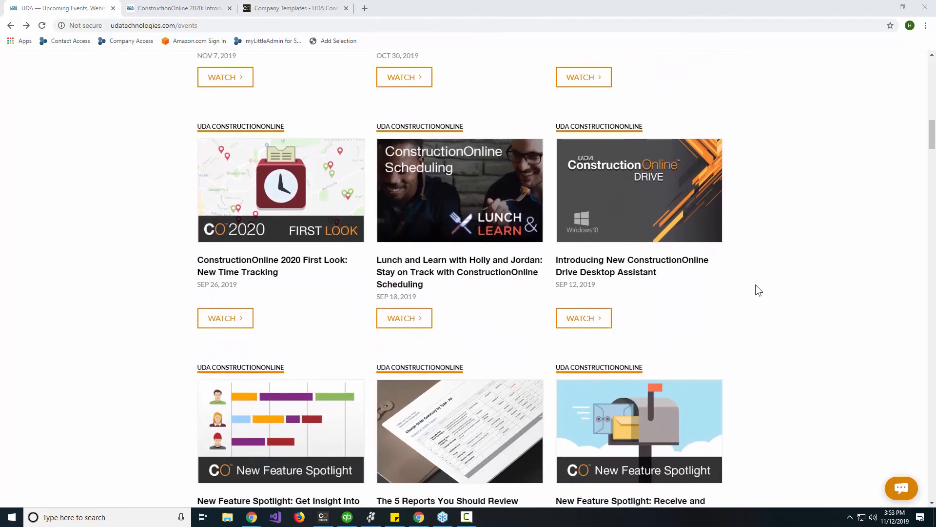
scroll(756, 285, down, 2)
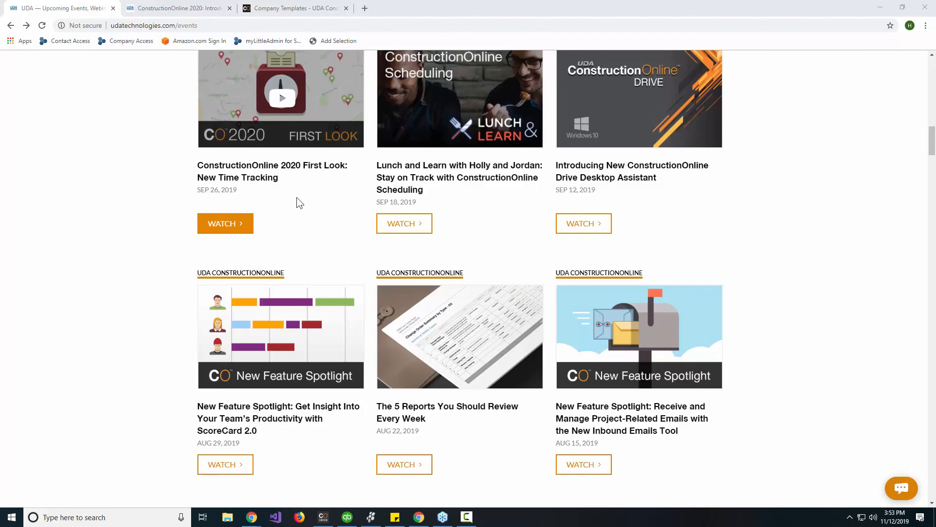
scroll(323, 191, up, 7)
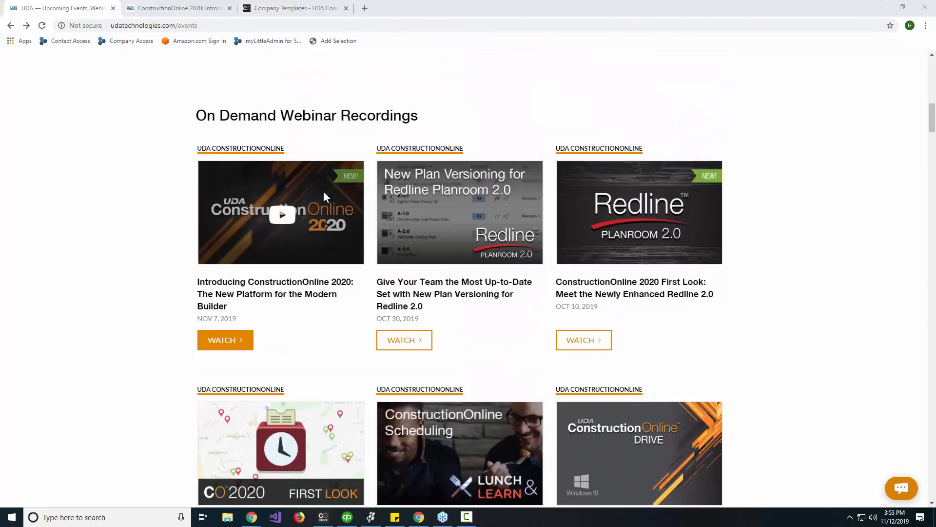
scroll(323, 191, up, 9)
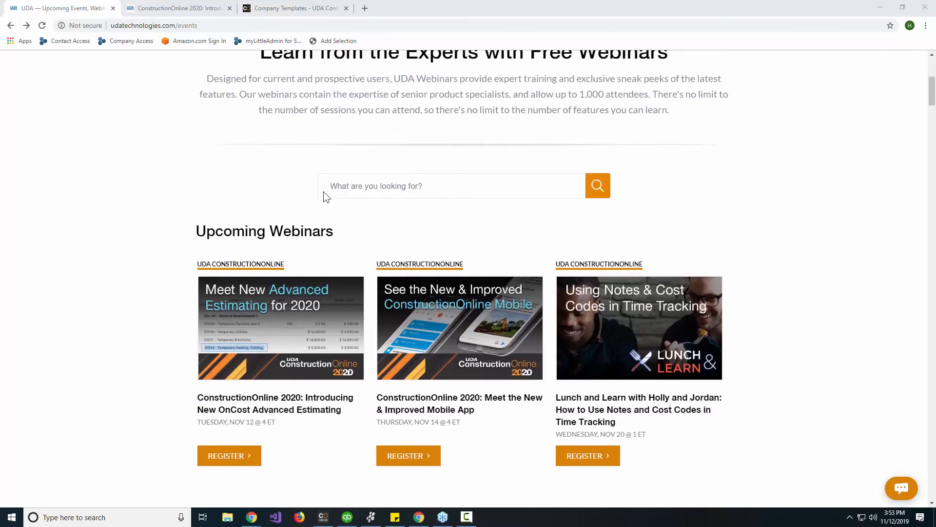